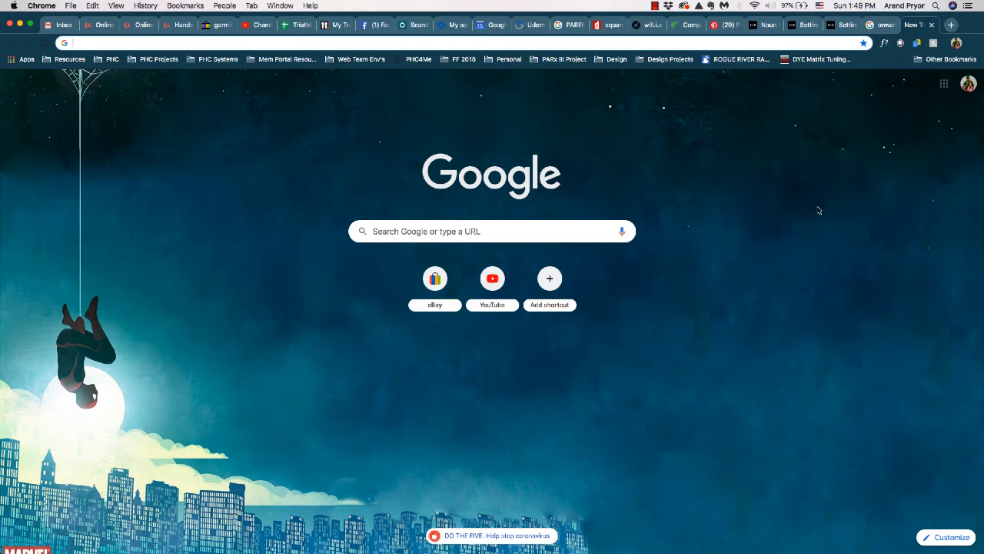
- Bring the music-profile.png image from its Pinterest pin into Sketch as the reference mockup
left_click(723, 25)
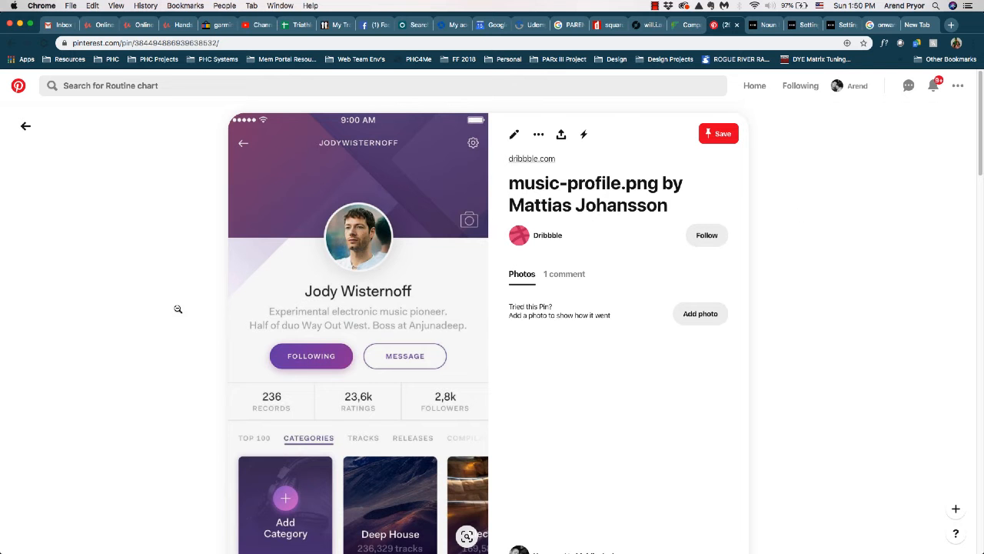
mouse_move(329, 343)
left_mouse_down()
mouse_move(405, 430)
mouse_move(434, 538)
mouse_move(455, 542)
left_mouse_up()
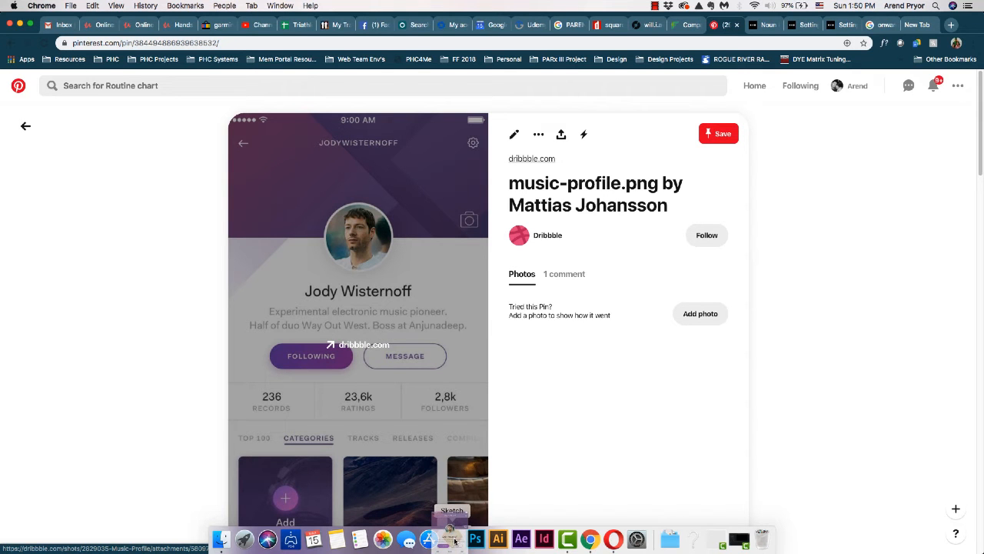
left_click_drag(454, 542, 454, 542)
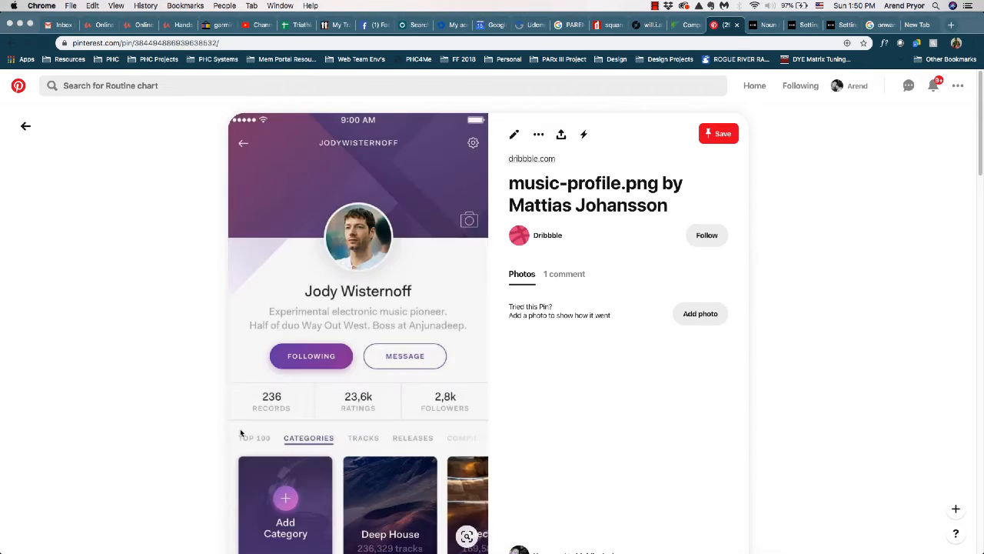
scroll(612, 340, "down", 3)
scroll(534, 335, "right", 3)
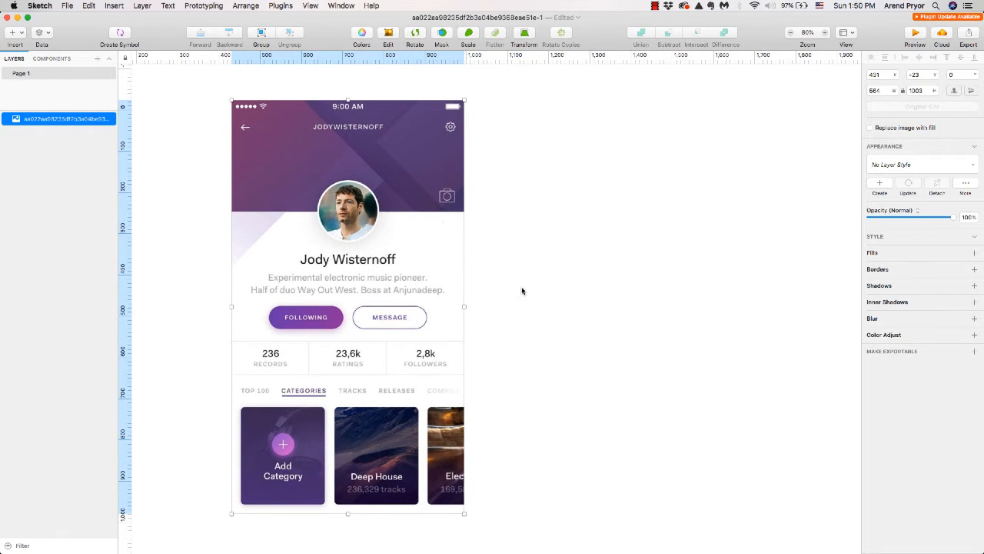
- Draw a rectangle about 509 px wide and 1003 px high beside the reference mockup, with a gap between them
key("r")
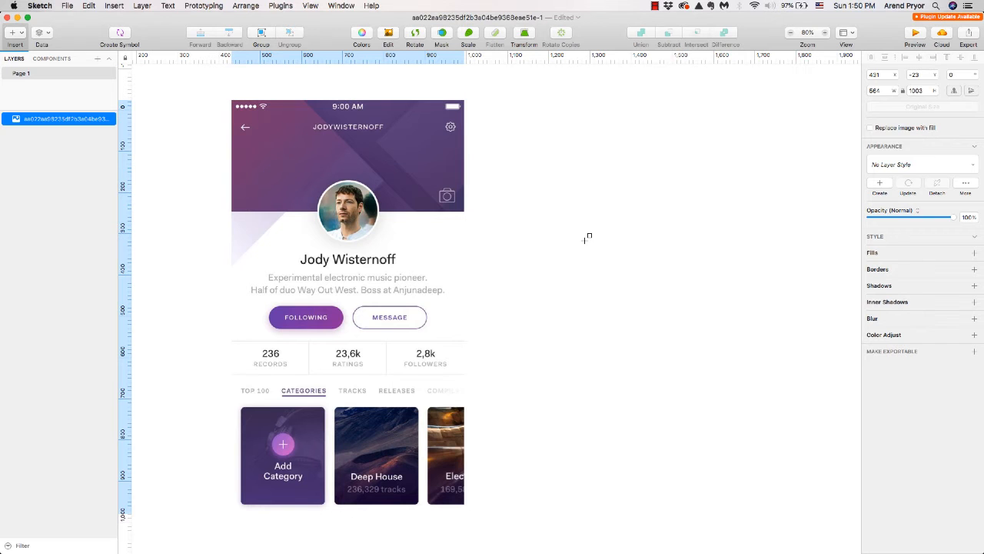
mouse_move(476, 99)
left_mouse_down()
mouse_move(543, 158)
mouse_move(692, 379)
mouse_move(687, 510)
left_mouse_up()
mouse_move(637, 433)
left_mouse_down()
mouse_move(635, 416)
mouse_move(646, 417)
left_mouse_up()
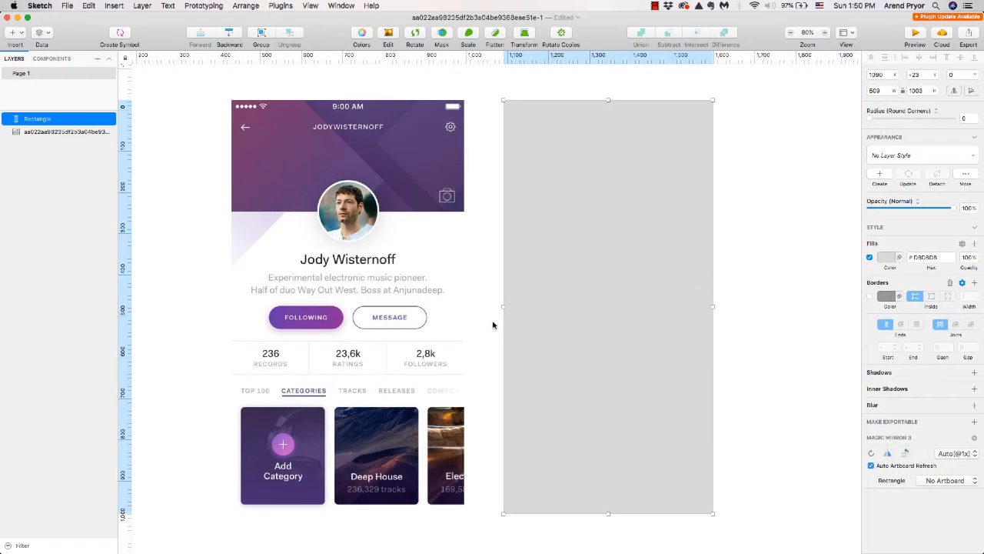
- Match the rectangle to the mockup by setting its width to 564, and move it closer to the mockup
left_click(392, 163)
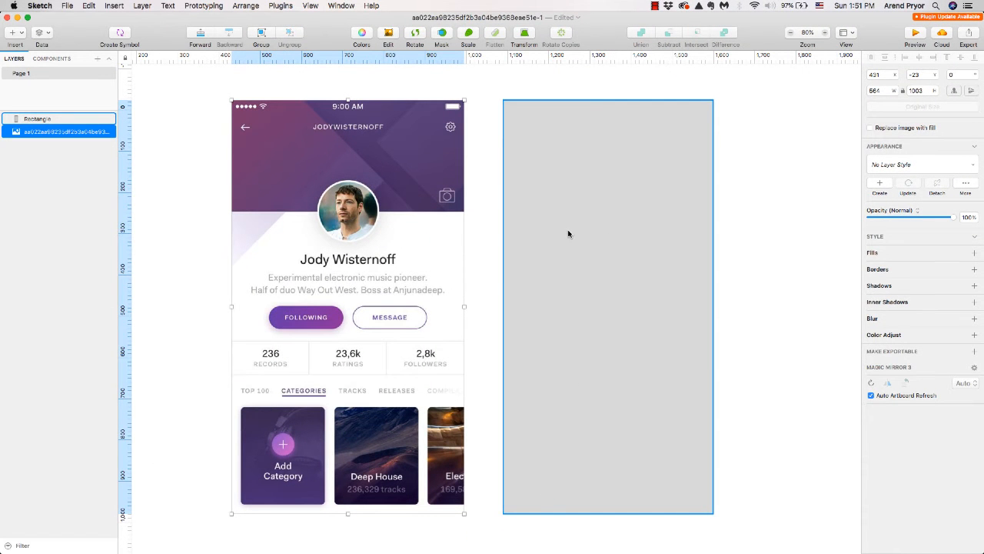
left_click(577, 199)
left_click(869, 91)
type("564")
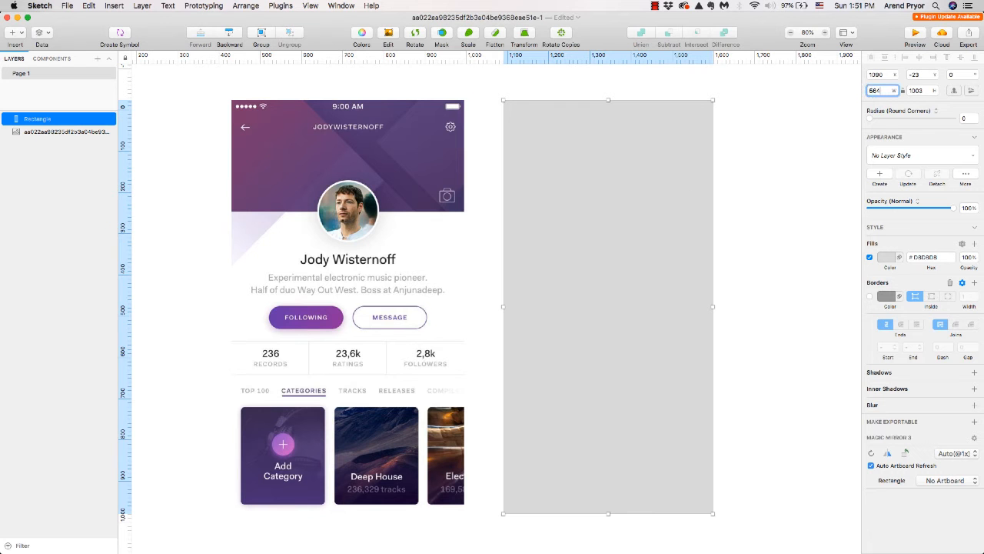
key("Return")
left_click_drag(680, 144, 664, 145)
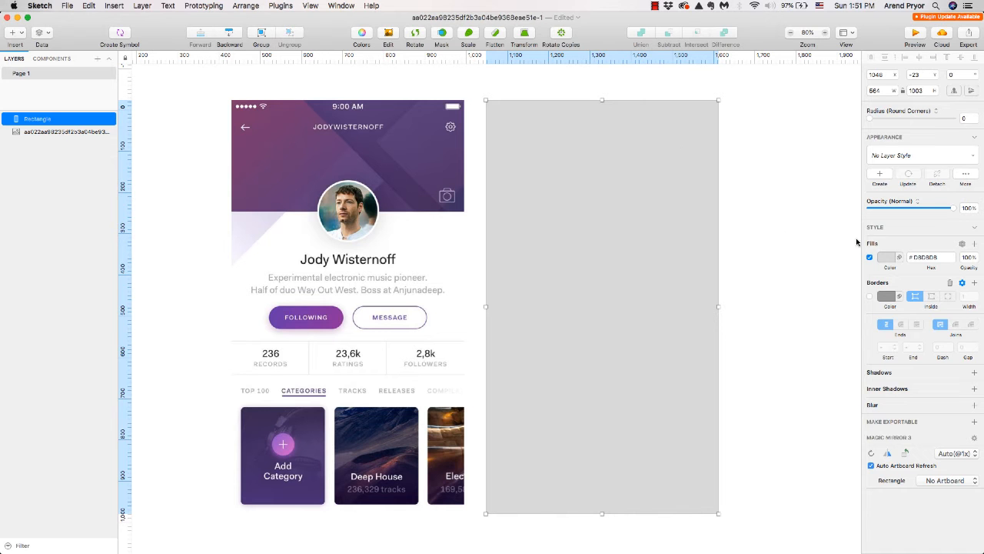
- Give the large rectangle a white #FFFFFF fill and a light gray #CACACA inside border
left_click(886, 258)
left_click_drag(877, 311, 862, 305)
left_click(872, 268)
left_click(871, 296)
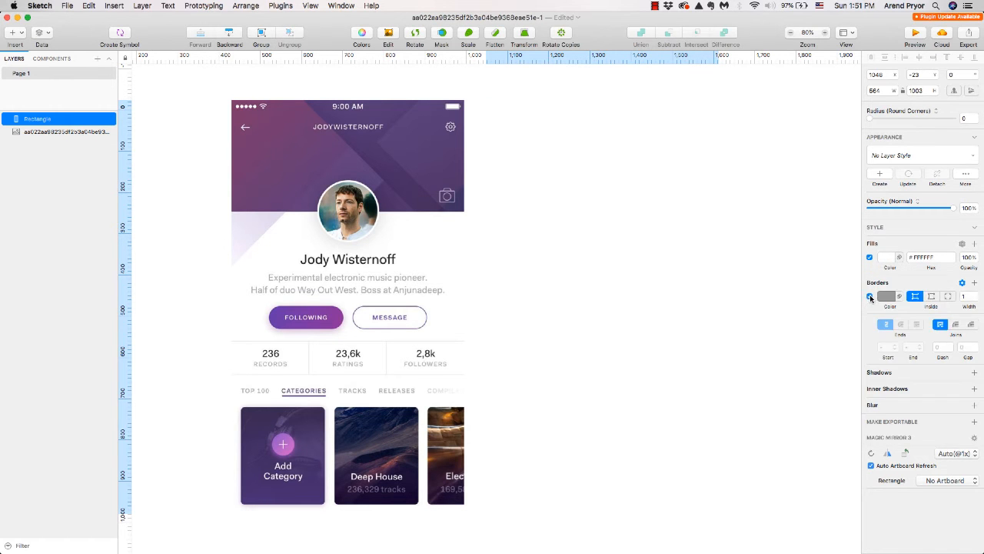
left_click(885, 297)
left_click(872, 356)
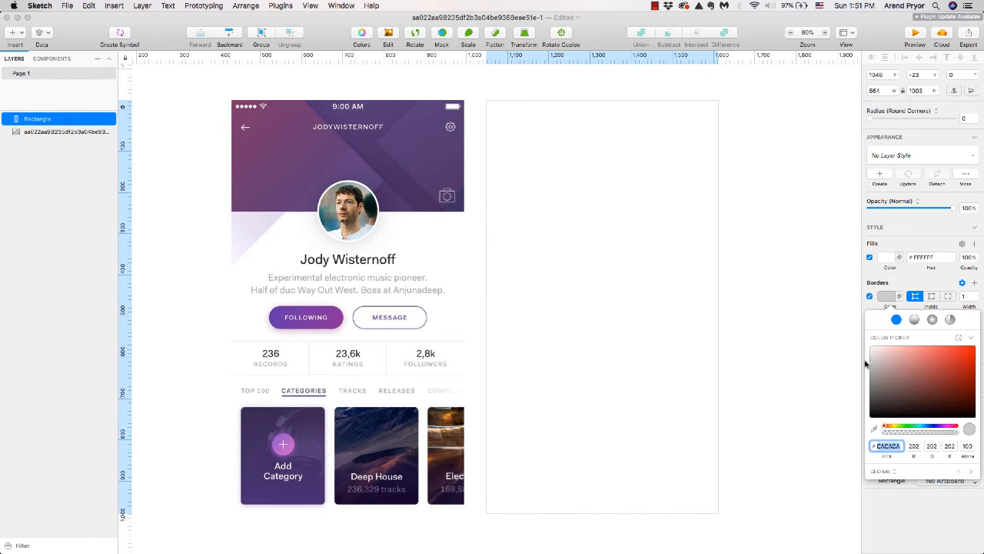
left_click(809, 282)
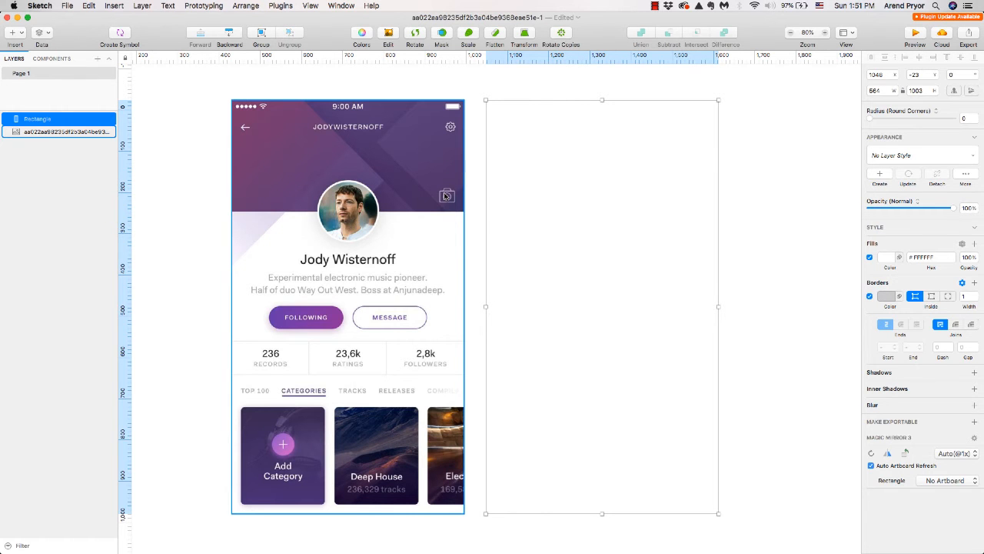
- Switch to Chrome and review the attribution texts of the Settings, Right Arrow and Camera icons on the Noun Project pages
key("super+Tab")
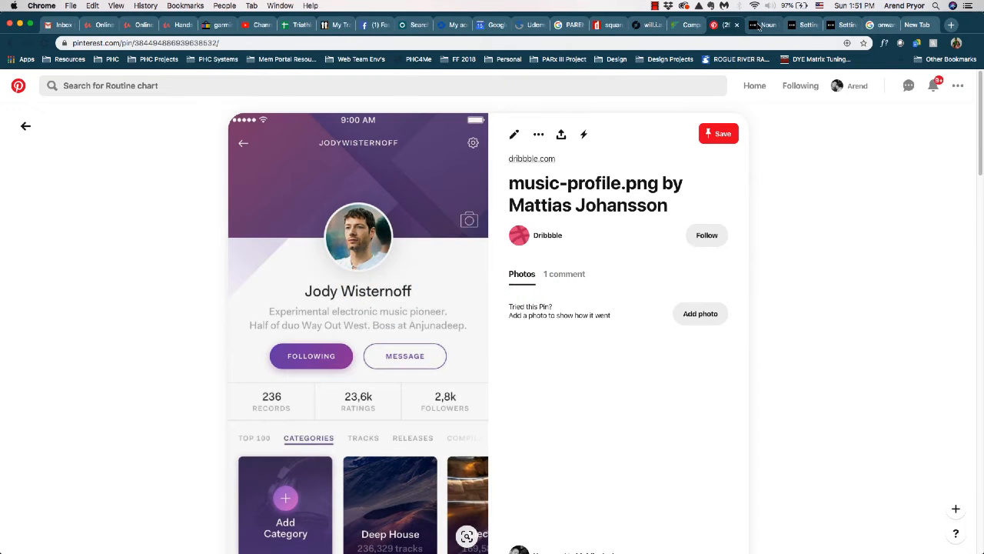
left_click(758, 26)
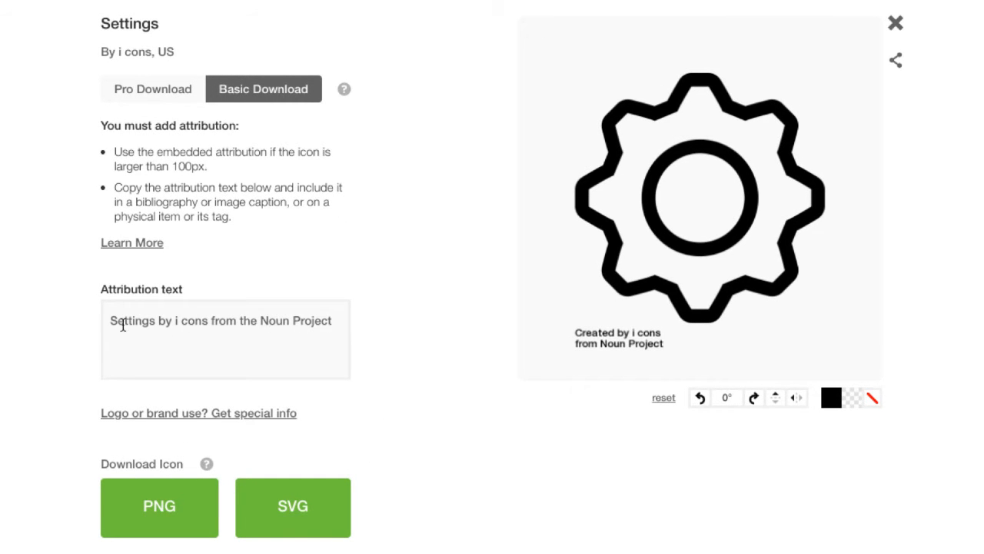
left_click_drag(112, 323, 376, 326)
left_click(376, 326)
key("ctrl+Tab")
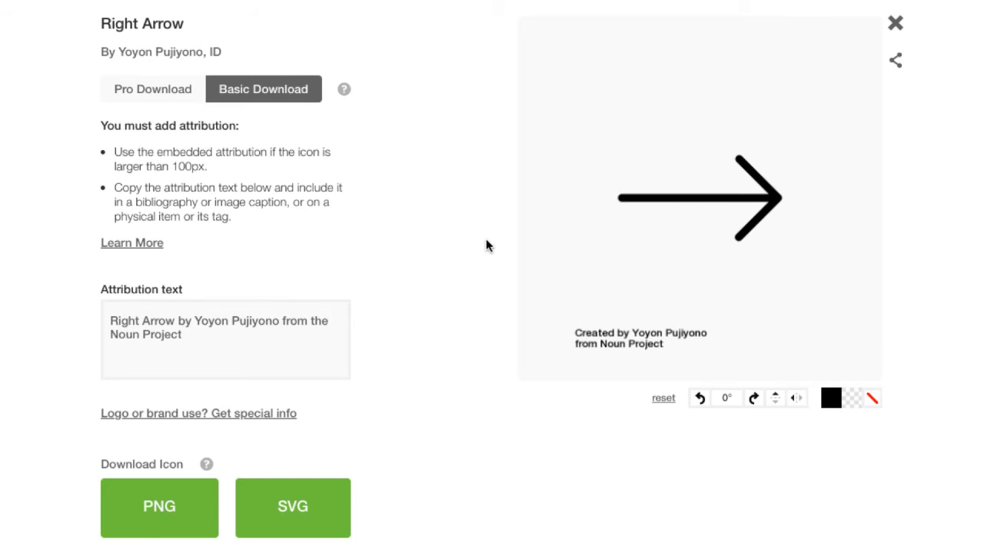
left_click(153, 328)
left_click(62, 311)
key("ctrl+Tab")
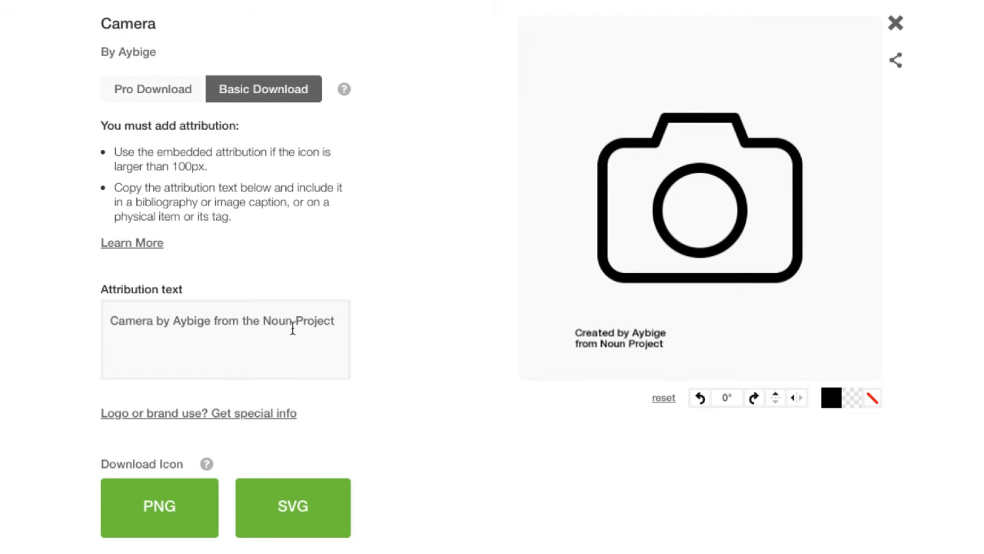
left_click(115, 326)
left_click(396, 325)
- Return to Sketch and insert Camera.png, Right Arrow.png and Settings Icon.png from the Icons folder as images
key("super+Tab")
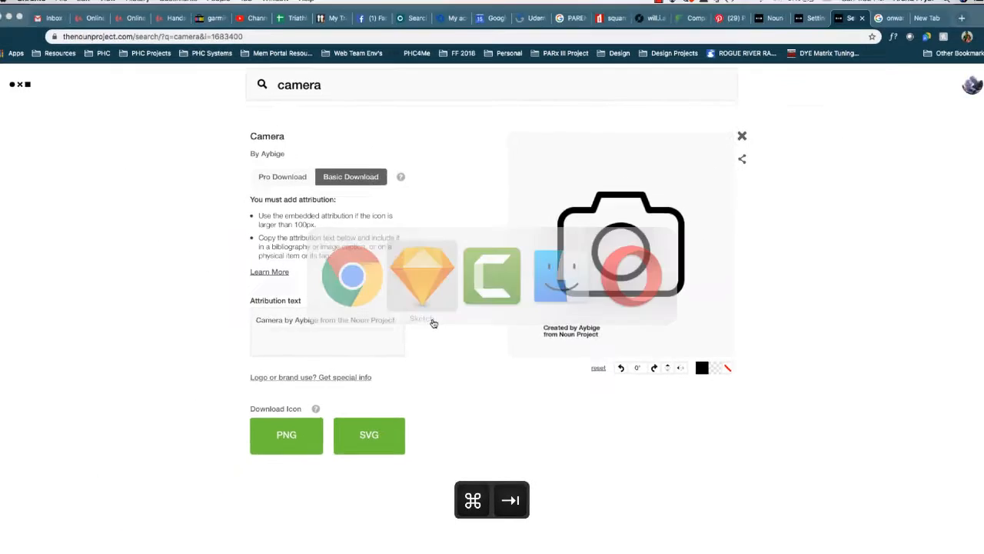
left_click(433, 323)
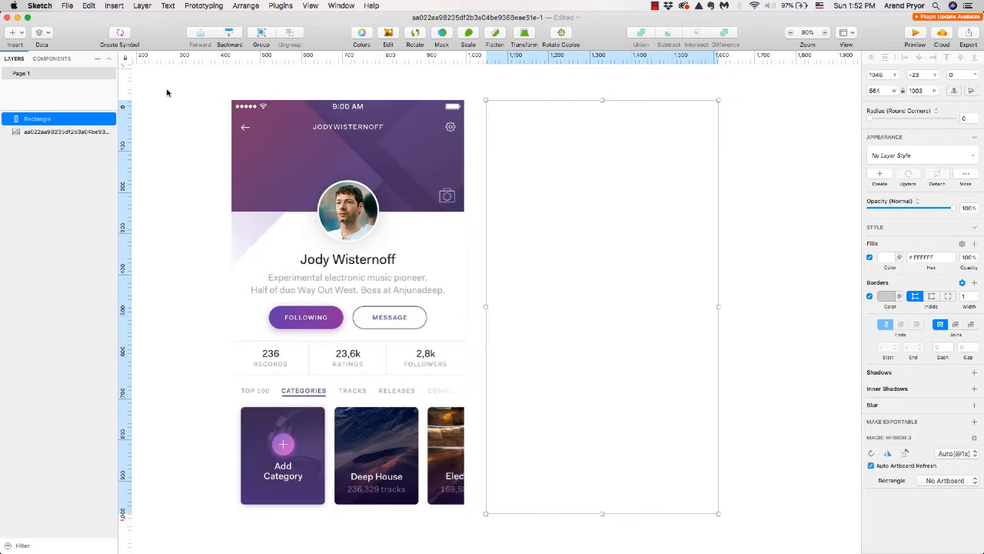
left_click(22, 34)
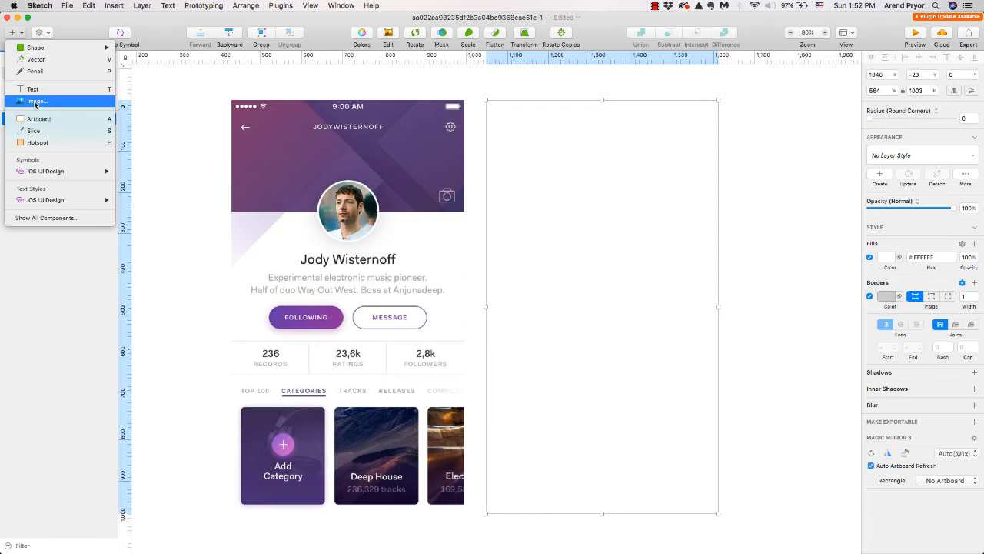
left_click(55, 103)
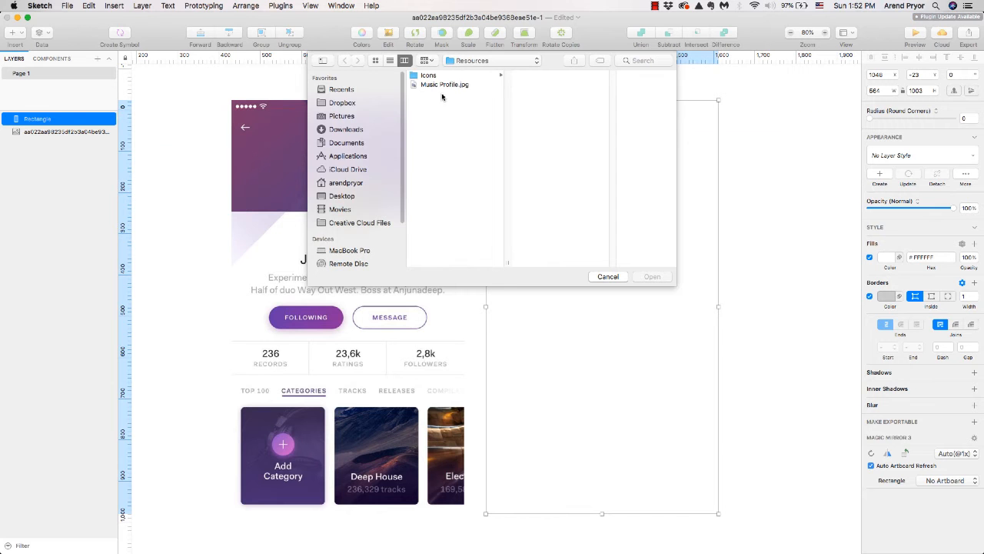
left_click(429, 75)
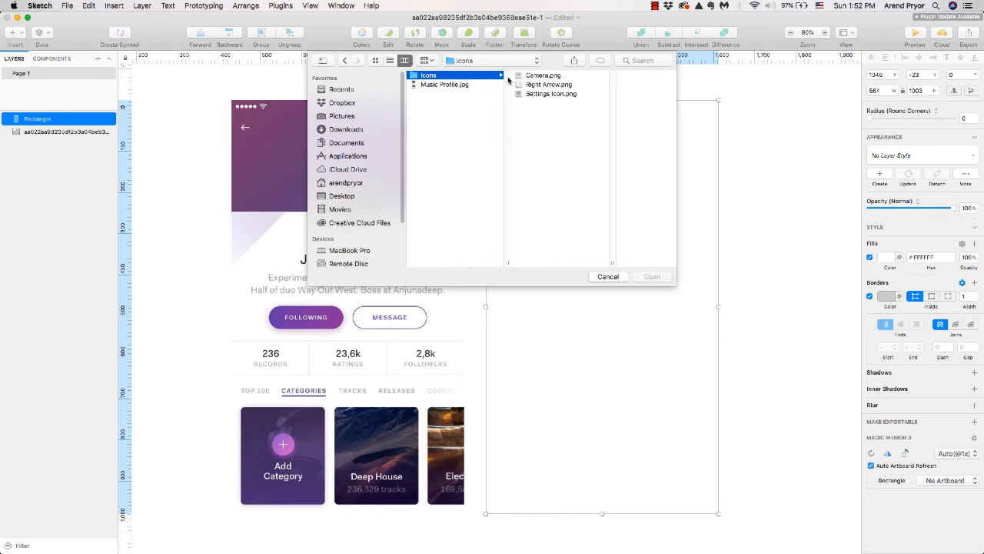
left_click_drag(544, 102, 536, 82)
left_click(646, 276)
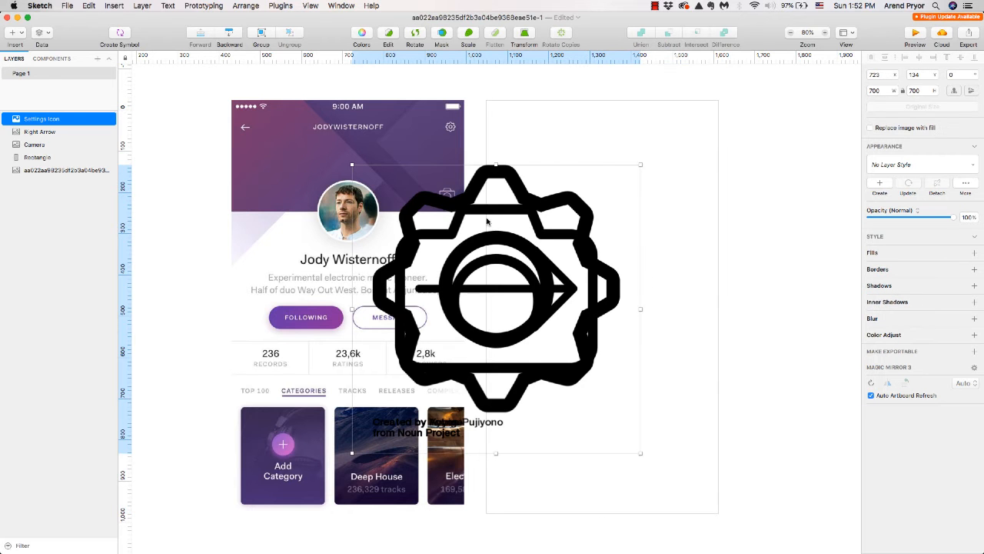
- Scale down the settings, arrow and camera icons, the camera to about 181 px square, and stack them beyond the white rectangle's right edge
left_click_drag(481, 196, 732, 72)
left_click_drag(481, 219, 735, 289)
left_click_drag(607, 237, 757, 177)
left_click(454, 206)
left_click_drag(352, 163, 774, 297)
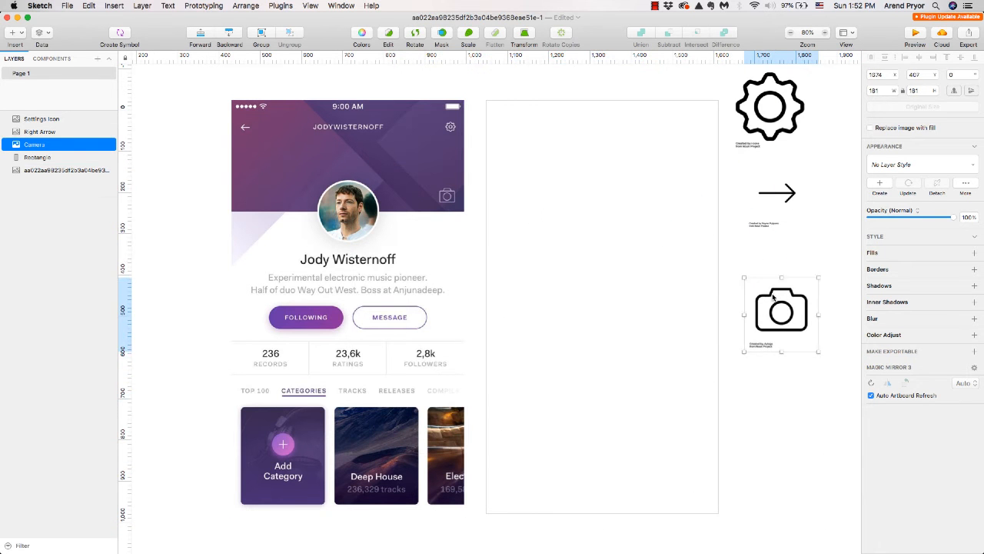
left_click(779, 380)
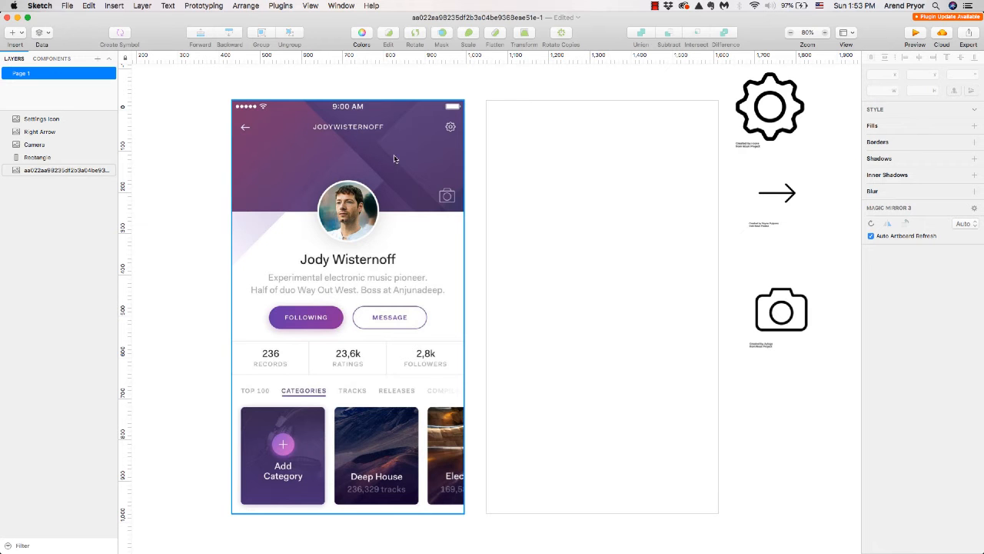
- Draw a 564 by 270 px header rectangle across the full width of the white rectangle's top
key("r")
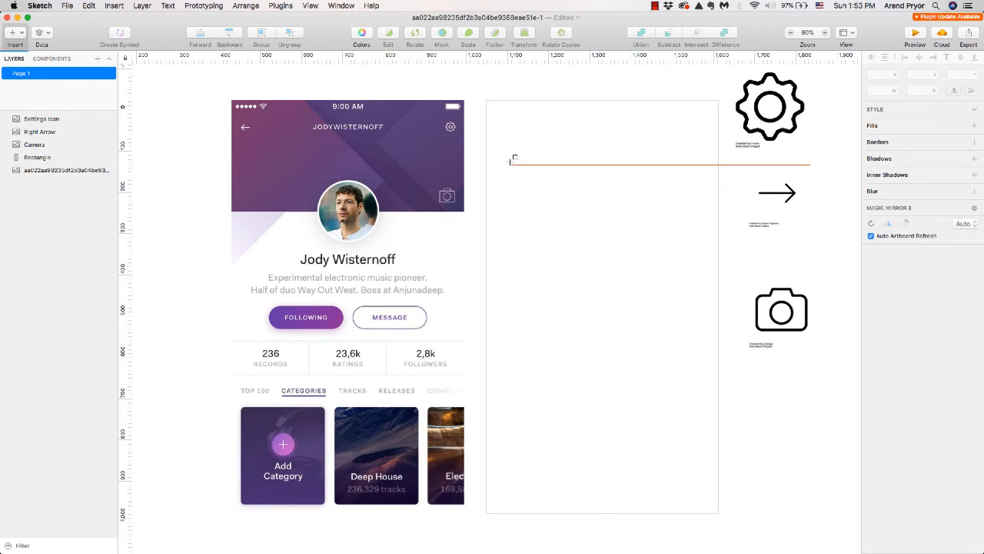
left_click_drag(491, 208, 648, 124)
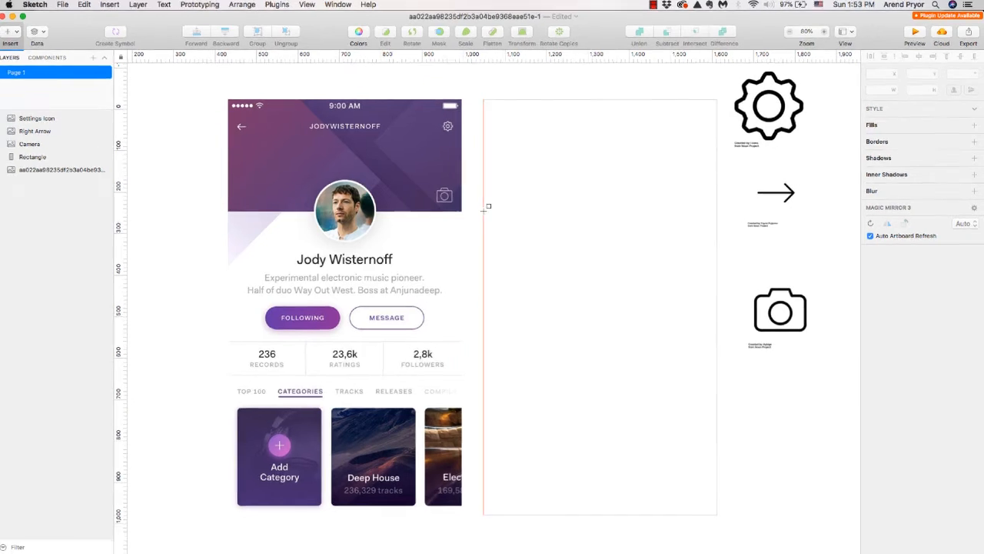
left_click_drag(564, 92, 652, 56)
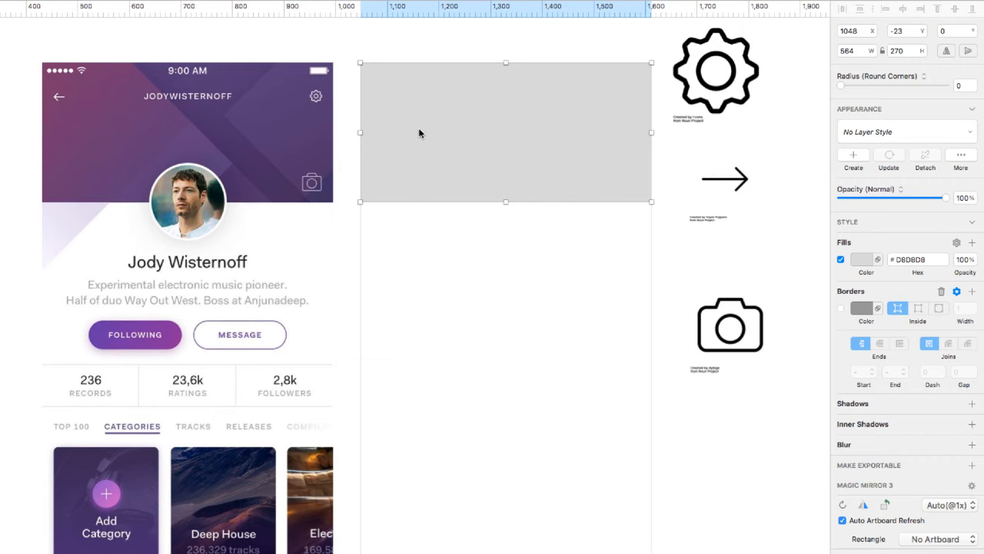
- Change the header rectangle's fill to a linear gradient running from its upper-left corner to its lower-right corner
left_click(860, 263)
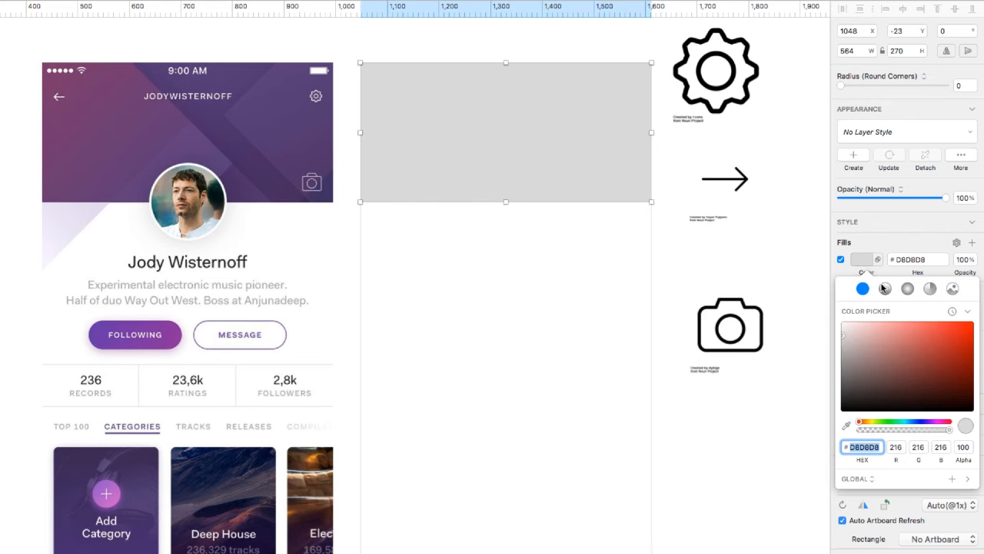
left_click(885, 289)
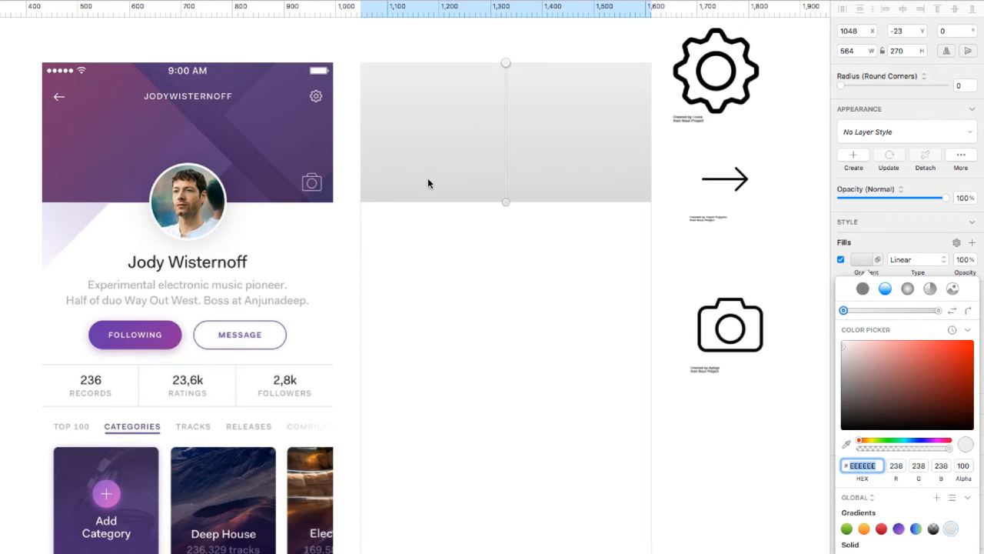
left_click_drag(508, 65, 431, 93)
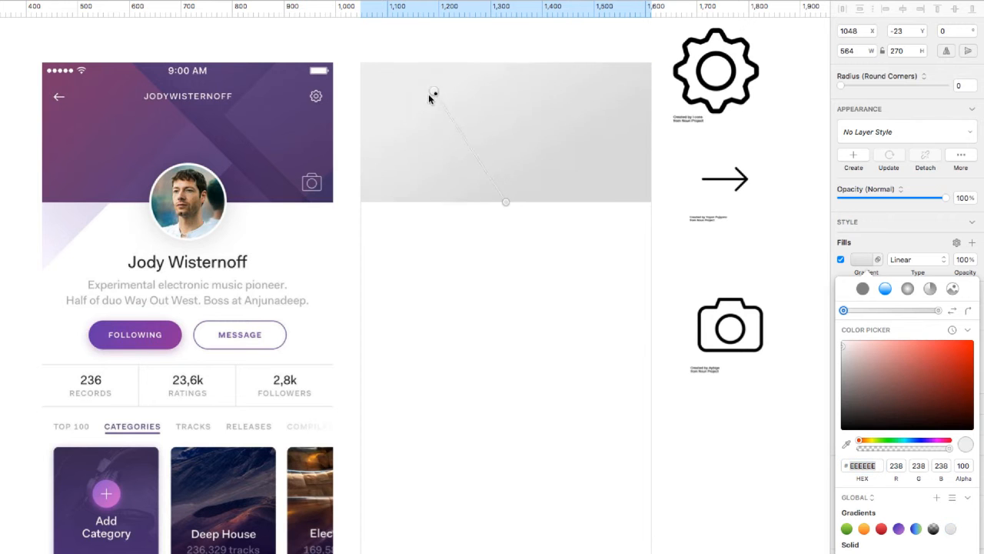
left_click_drag(366, 70, 361, 63)
left_click_drag(506, 202, 652, 201)
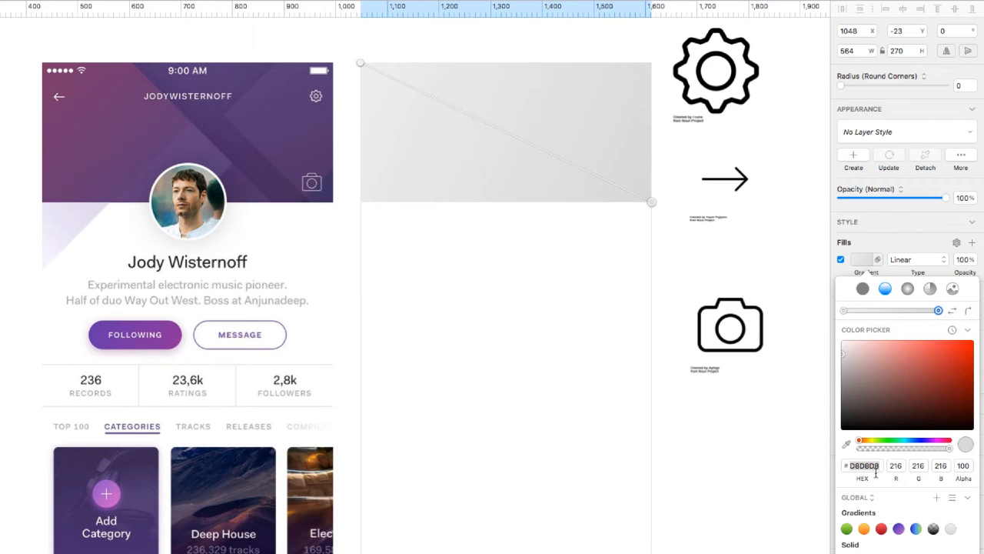
- Set the gradient's lower-right stop to #3B3166, sampled from the lower-right area of the mockup's header
left_click(846, 444)
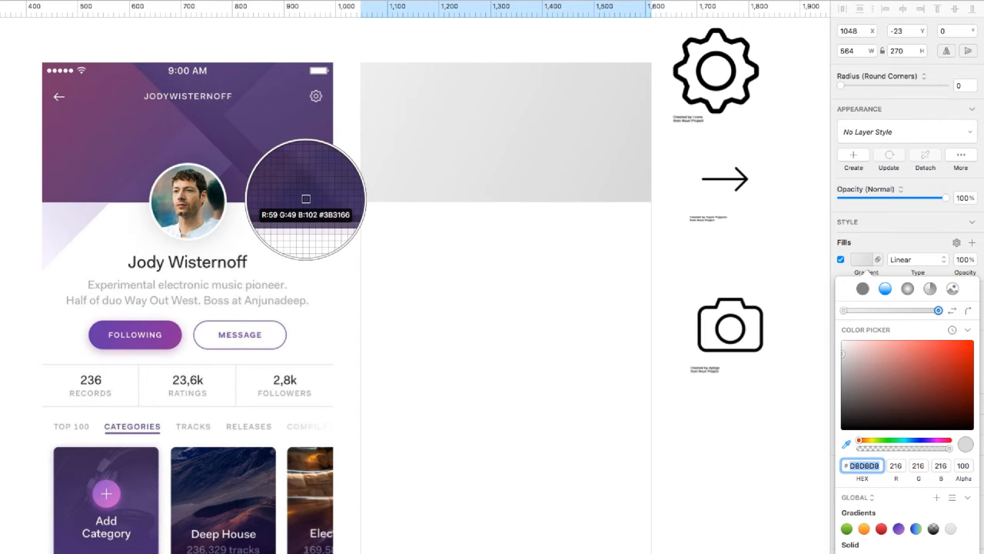
left_click(306, 201)
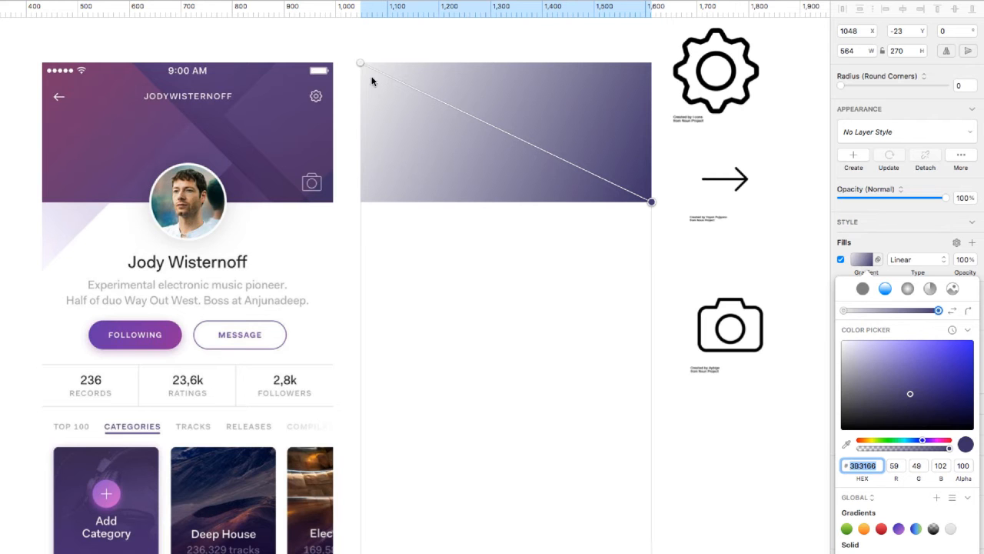
- Set the header gradient's upper-left stop to #854674, sampled from the upper-left corner of the mockup's header
left_click(362, 64)
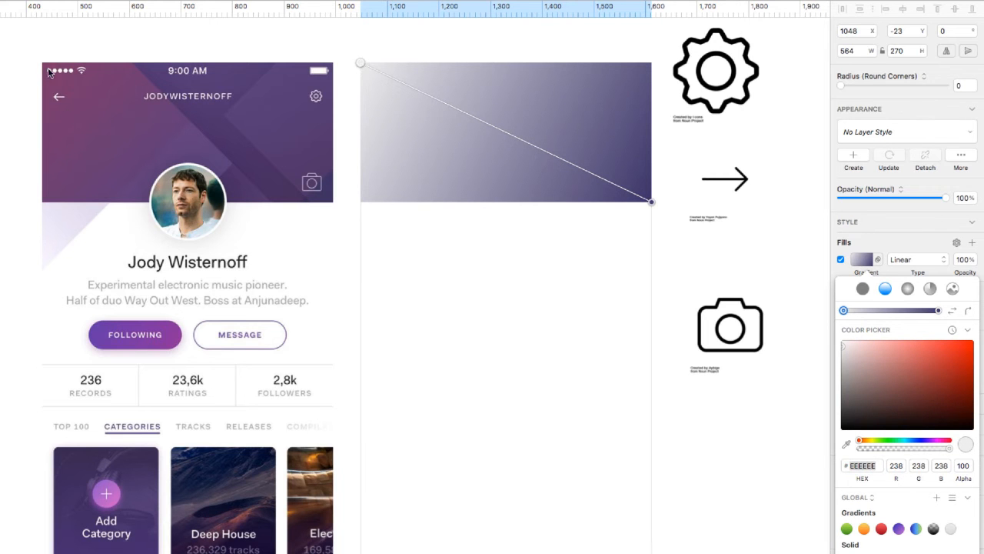
left_click(847, 443)
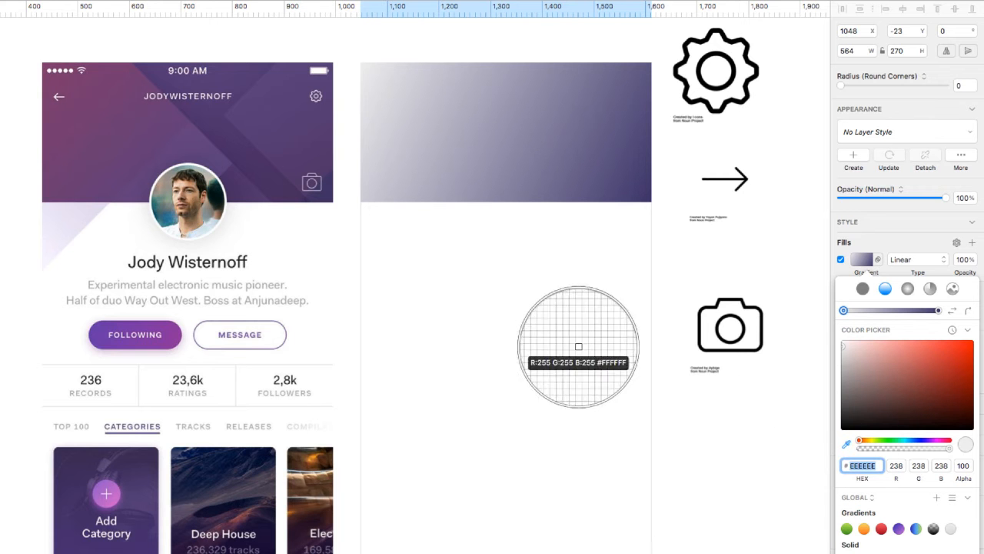
left_click(43, 72)
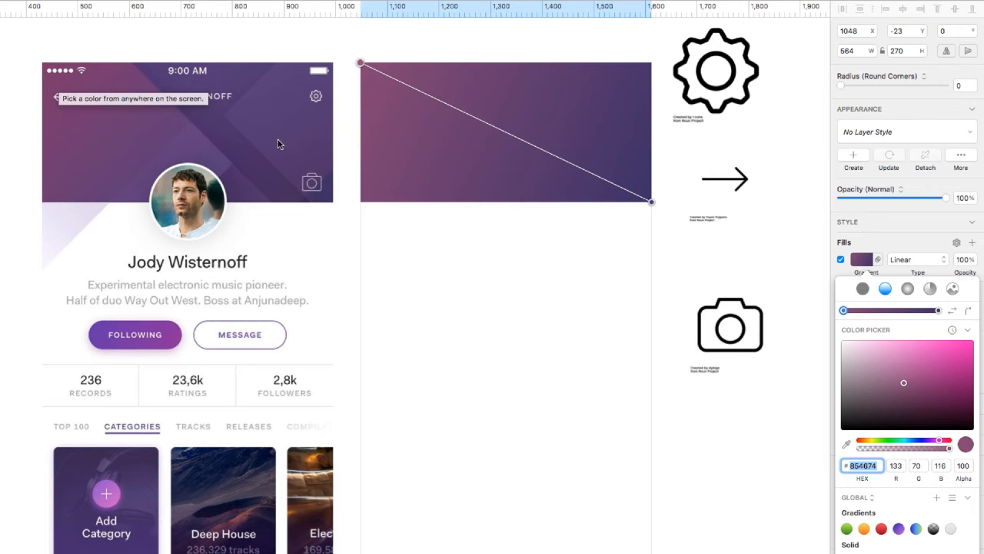
left_click(390, 41)
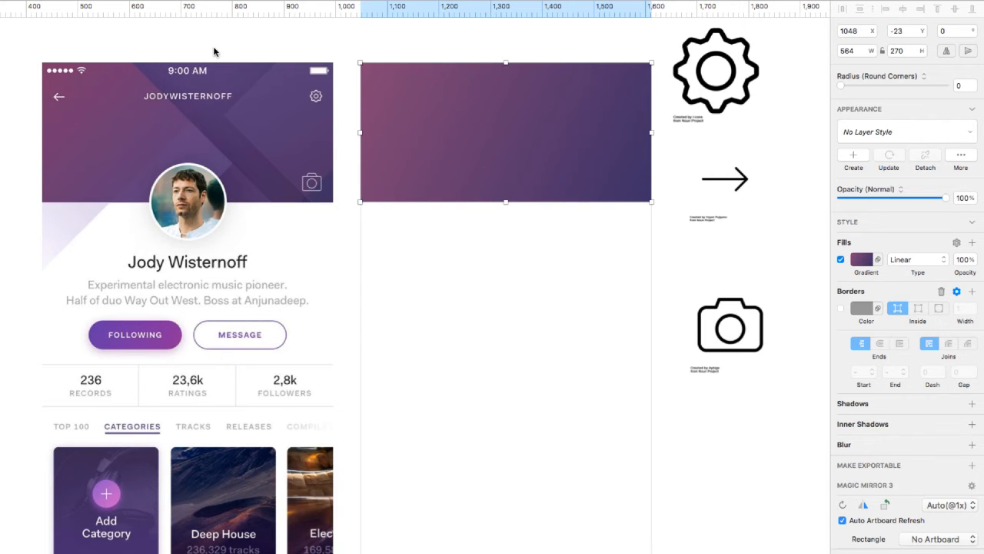
- Trace a closed five-point shape about 393 by 270 px over the mockup header's right part, following its long diagonal and cutting the lower-right corner
key("Return")
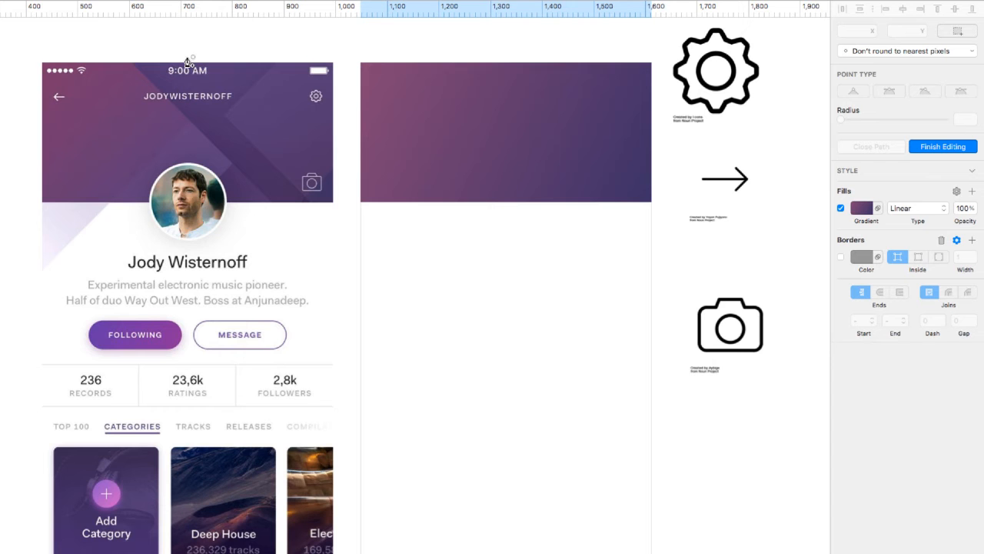
left_click(131, 64)
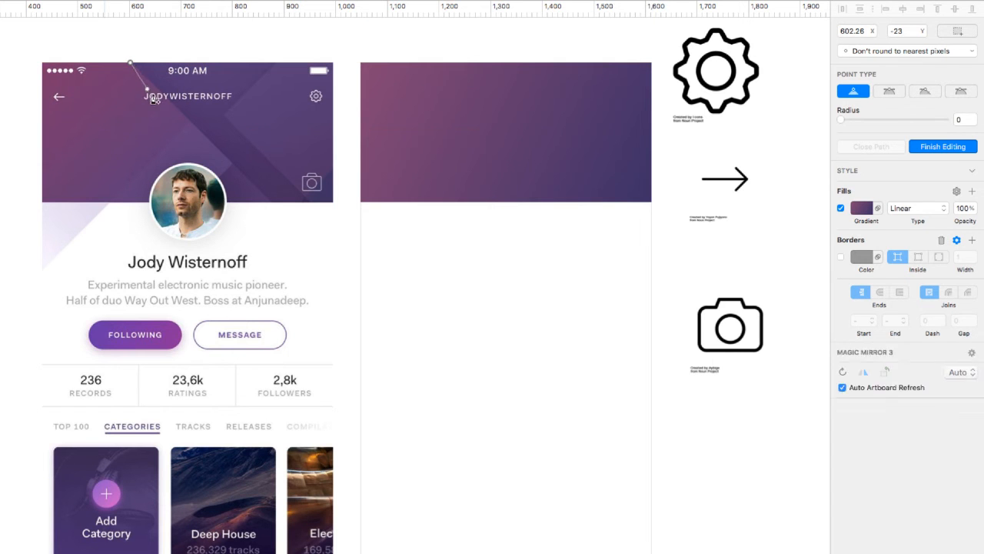
left_click(270, 203)
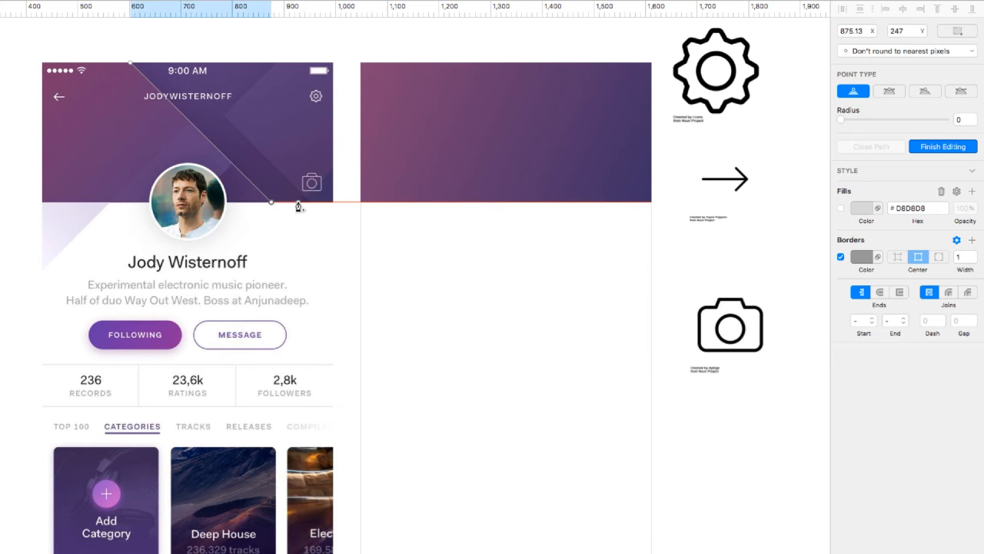
left_click(299, 203)
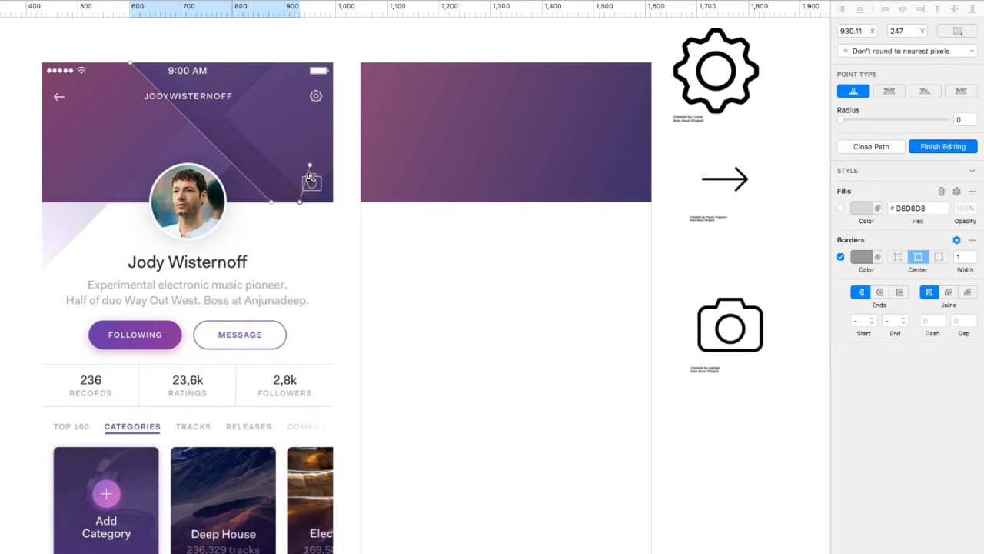
scroll(311, 171, "up", 10)
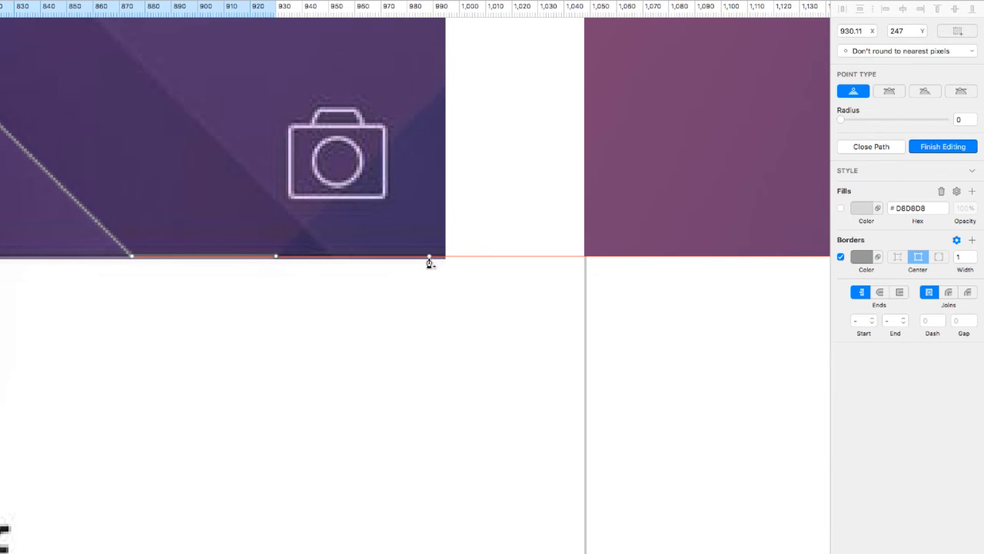
left_click(446, 88)
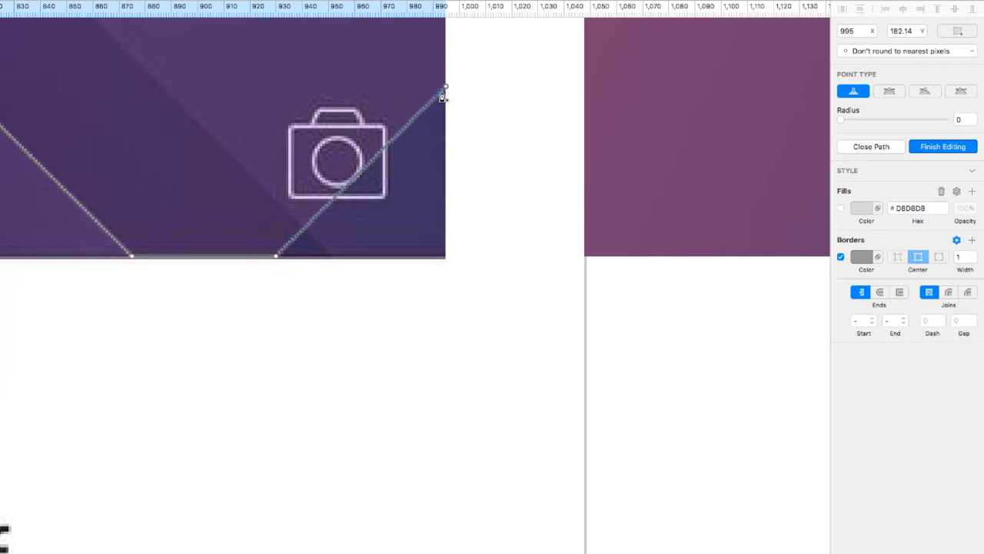
mouse_move(446, 88)
left_mouse_down()
mouse_move(442, 115)
mouse_move(446, 88)
left_mouse_up()
scroll(440, 107, "down", 5)
scroll(440, 129, "down", 3)
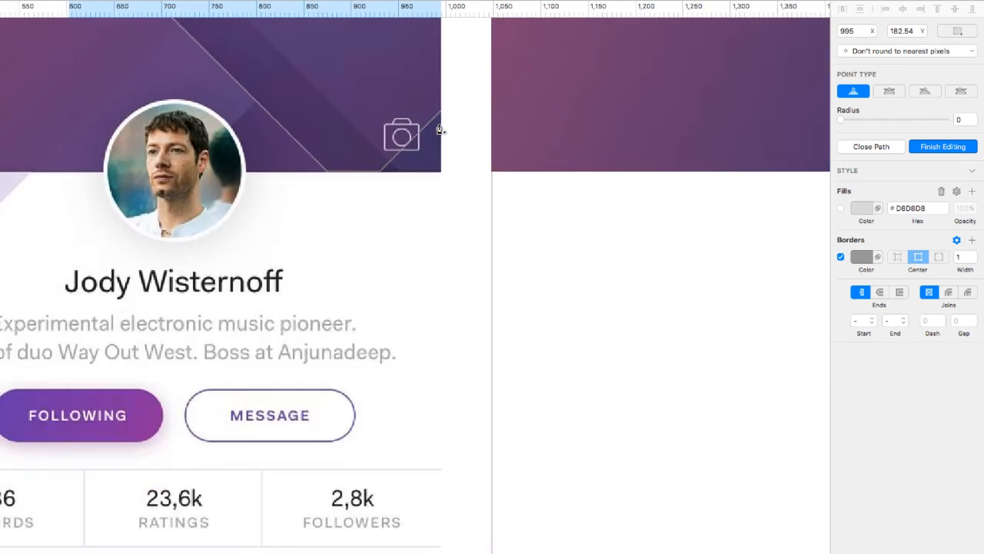
scroll(454, 84, "up", 5)
left_click_drag(421, 125, 426, 102)
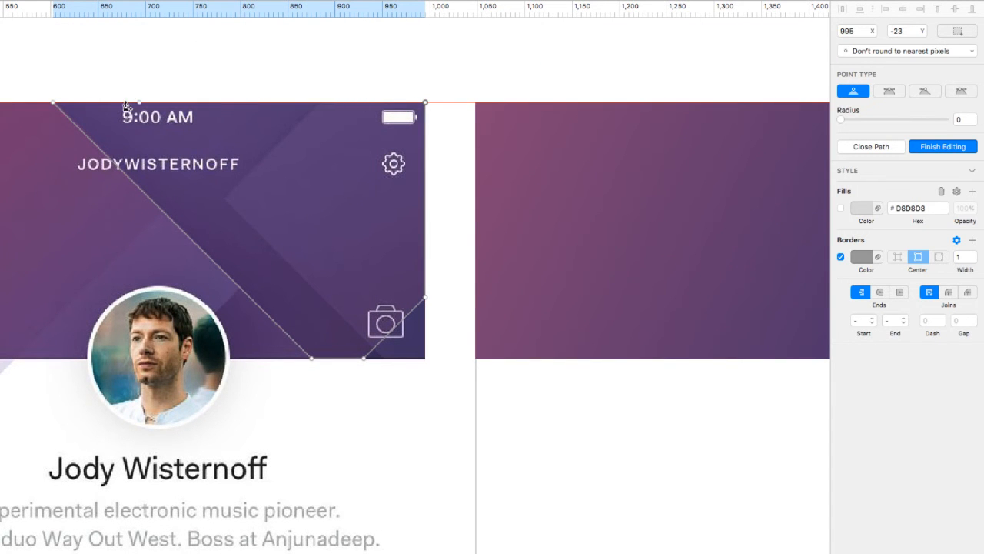
left_click(53, 103)
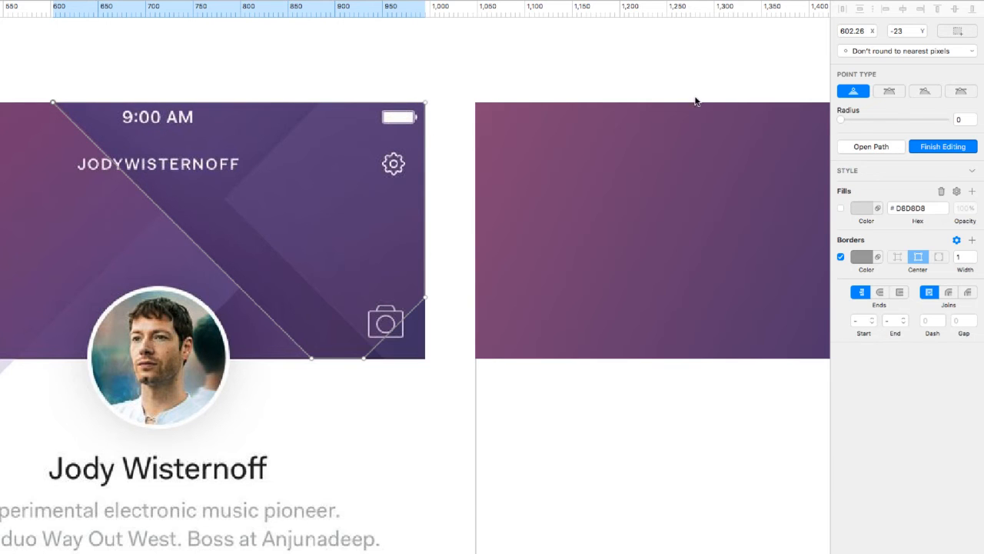
left_click(929, 145)
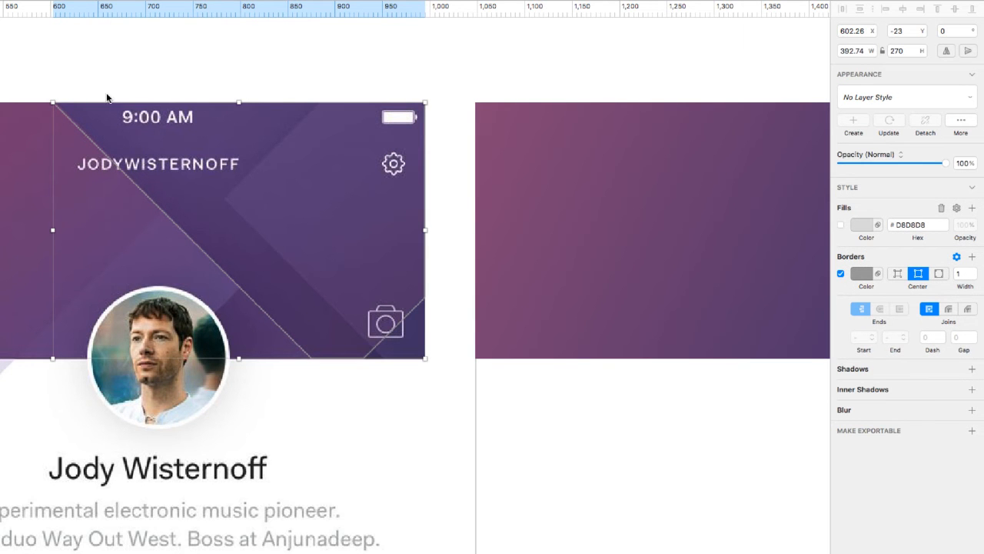
- Move the traced shape's upper-left point along the header's top edge to about X 605.81, matching the mockup's diagonal
scroll(76, 141, "up", 5)
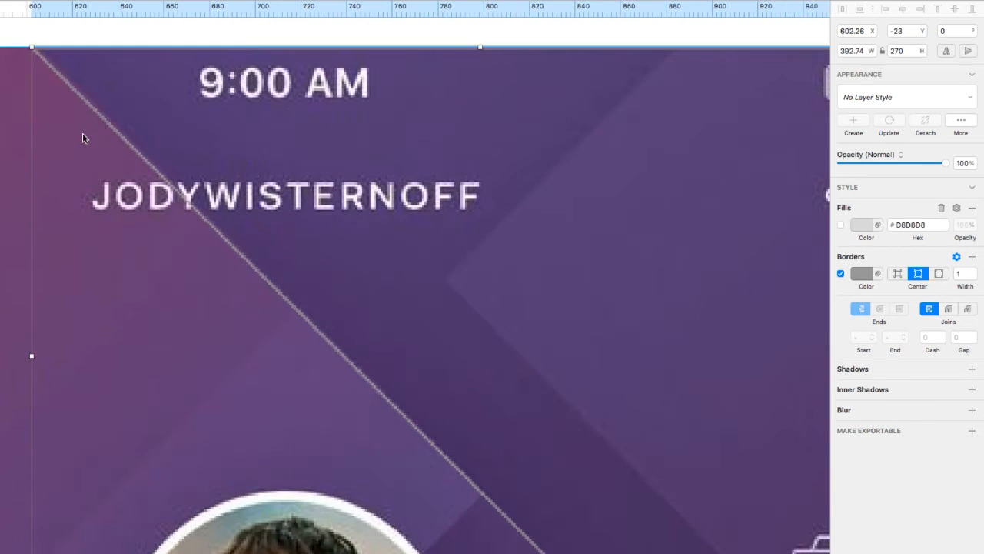
double_click(76, 96)
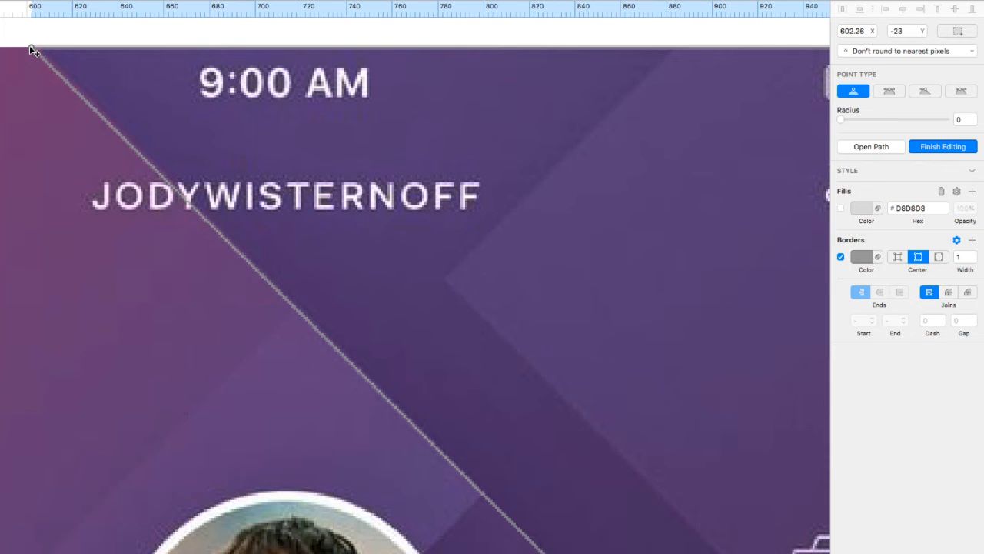
left_click_drag(31, 50, 40, 49)
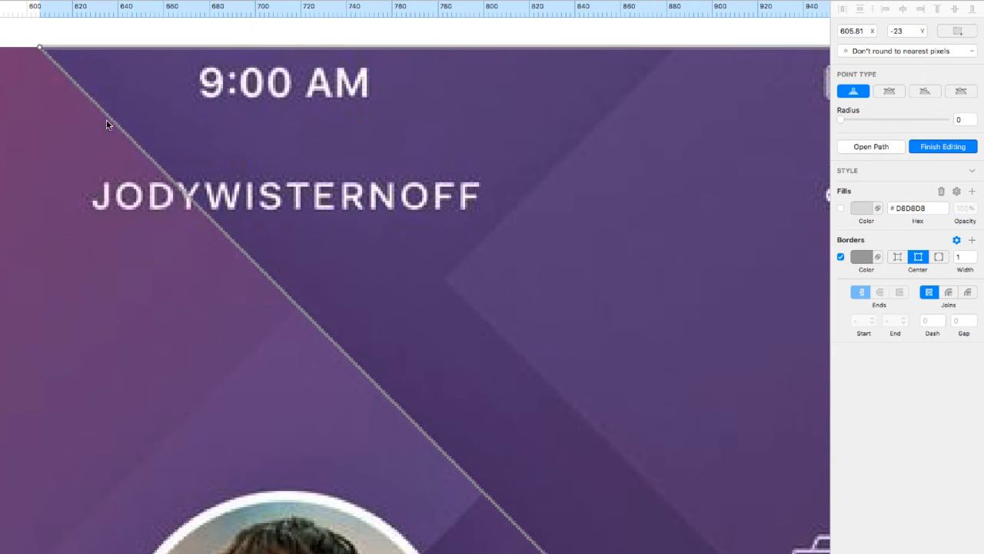
left_click(939, 152)
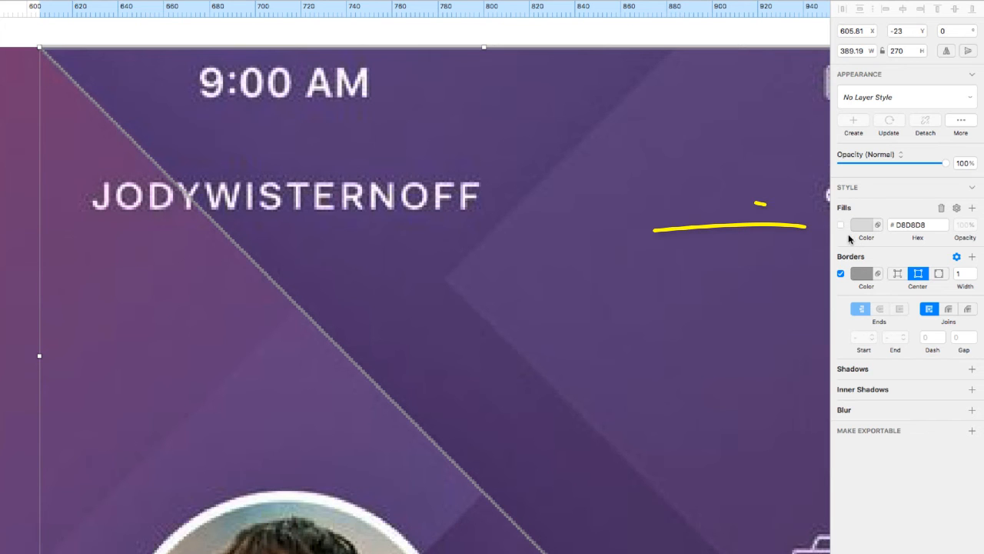
- Turn on the traced shape's fill and turn off its border
left_click(840, 225)
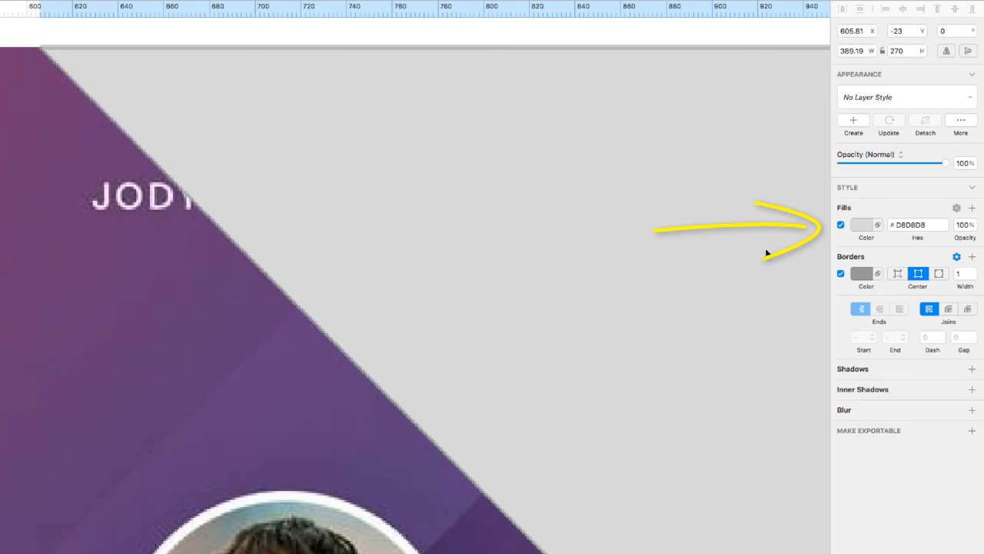
left_click(840, 274)
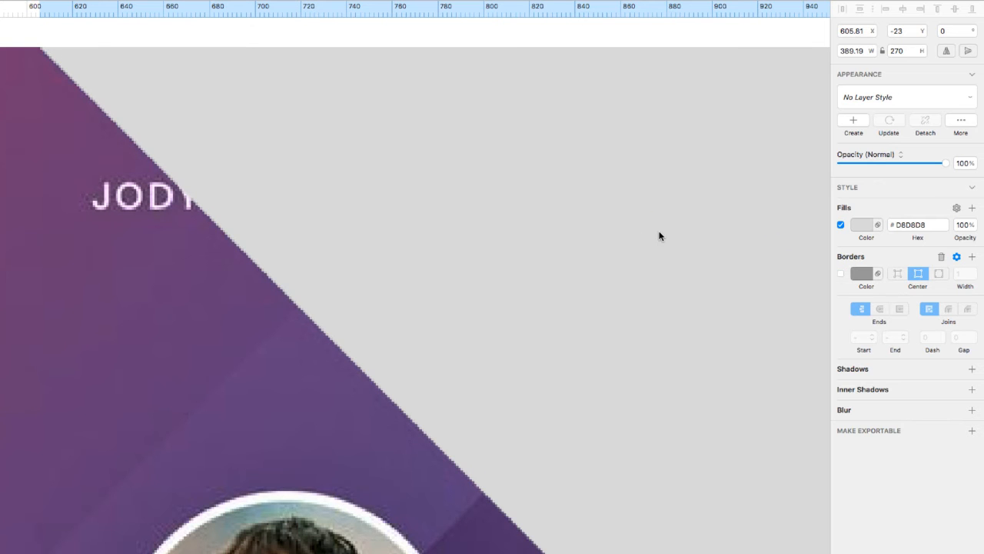
scroll(659, 236, "down", 5)
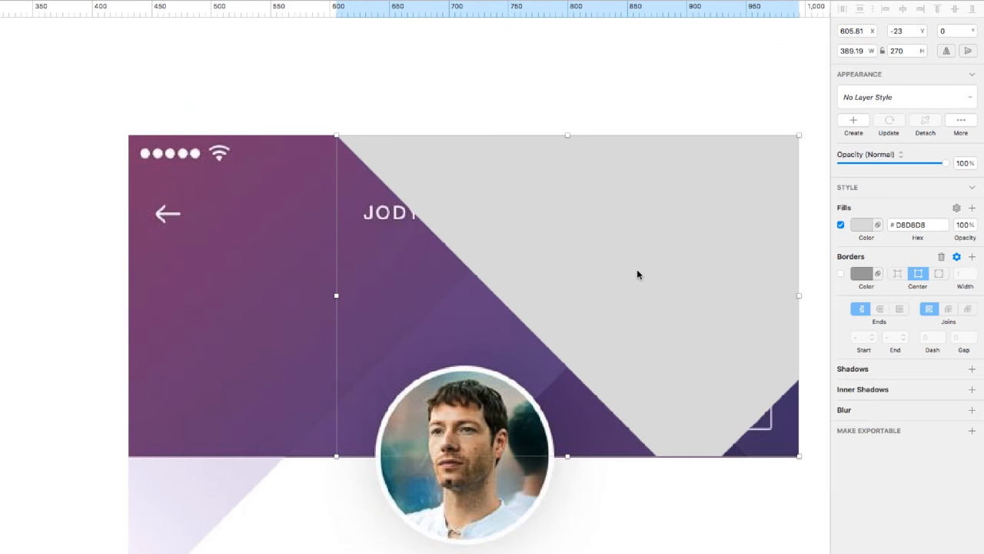
- Move the traced shape sideways to X 689, Y -23, exposing the mockup's dark diagonal band while keeping it level with the header
left_click_drag(646, 270, 507, 268)
left_click_drag(417, 257, 707, 132)
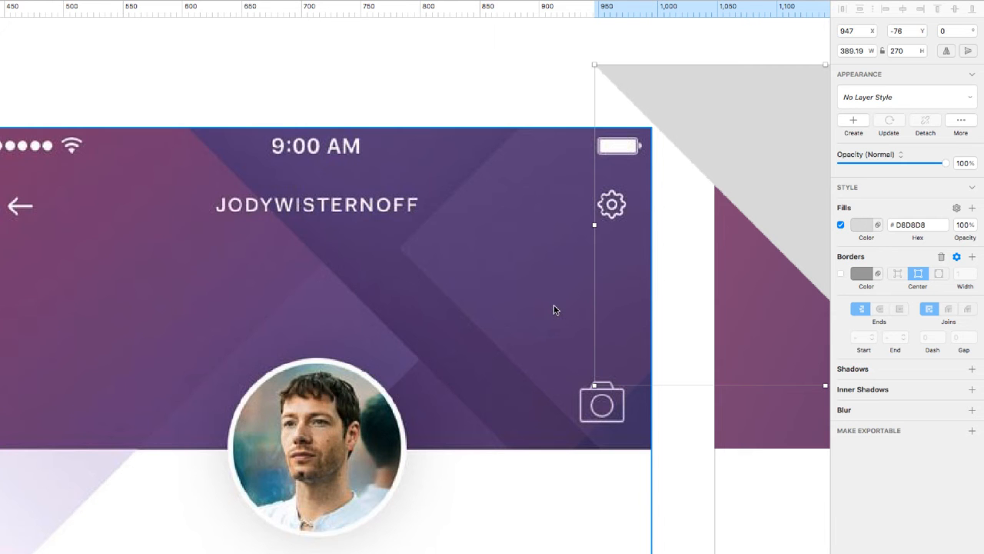
left_click_drag(773, 193, 466, 256)
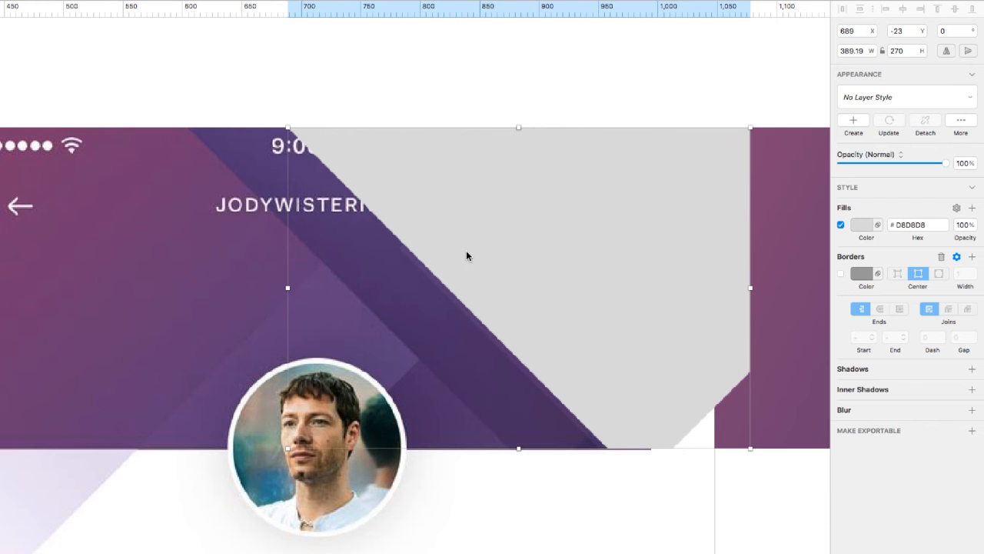
- Change the traced shape's fill to a linear gradient running from its upper-left corner to its lower-right corner
left_click(860, 228)
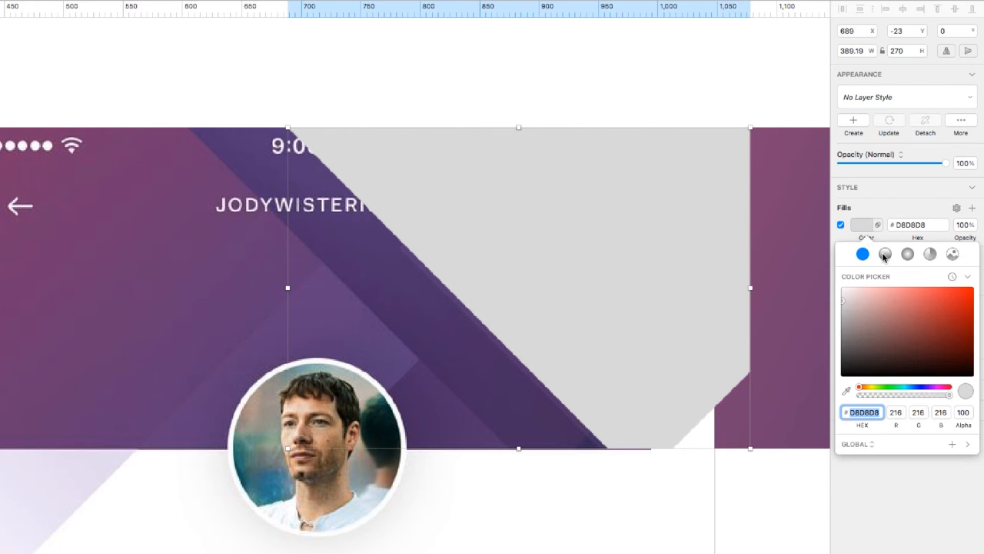
left_click(884, 255)
left_click_drag(517, 128, 289, 130)
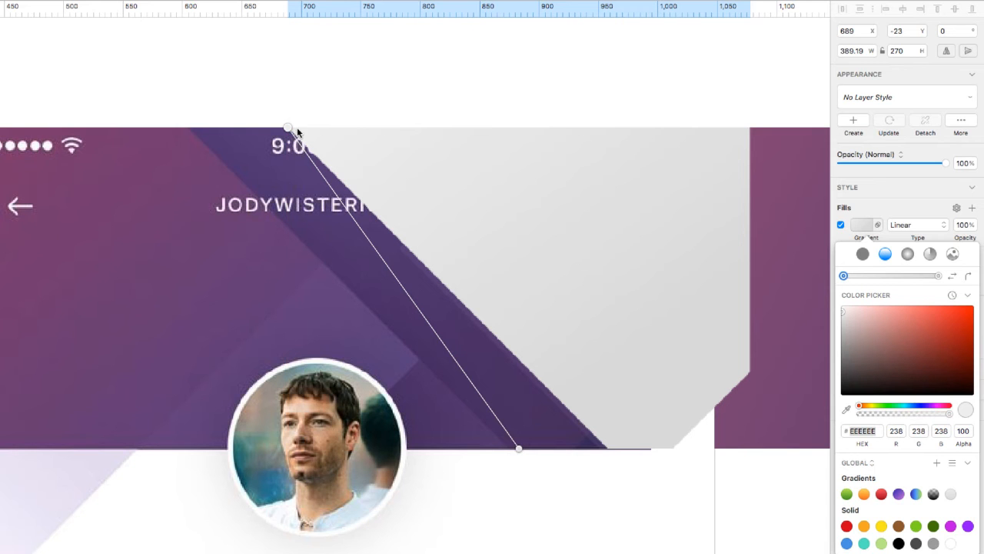
mouse_move(518, 447)
left_mouse_down()
mouse_move(685, 427)
mouse_move(752, 448)
left_mouse_up()
- Set the traced shape's upper-left gradient stop to #5B3F7C, sampled from the top of the mockup's dark diagonal band
left_click(289, 129)
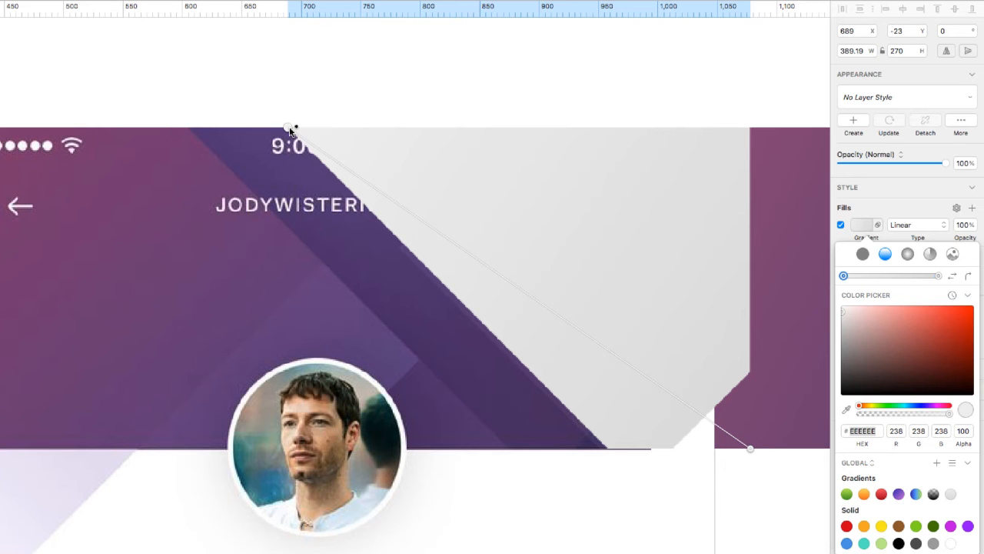
left_click(847, 410)
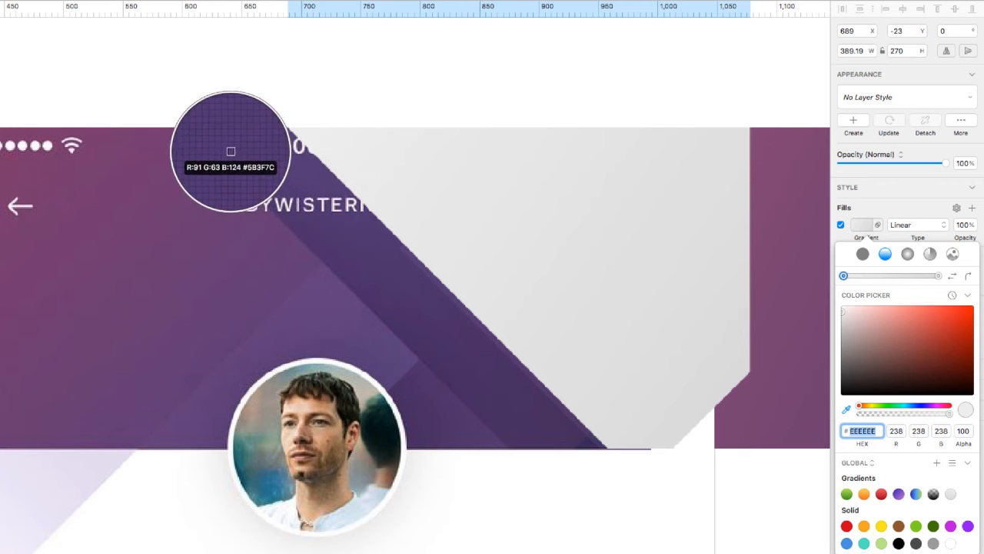
left_click(215, 144)
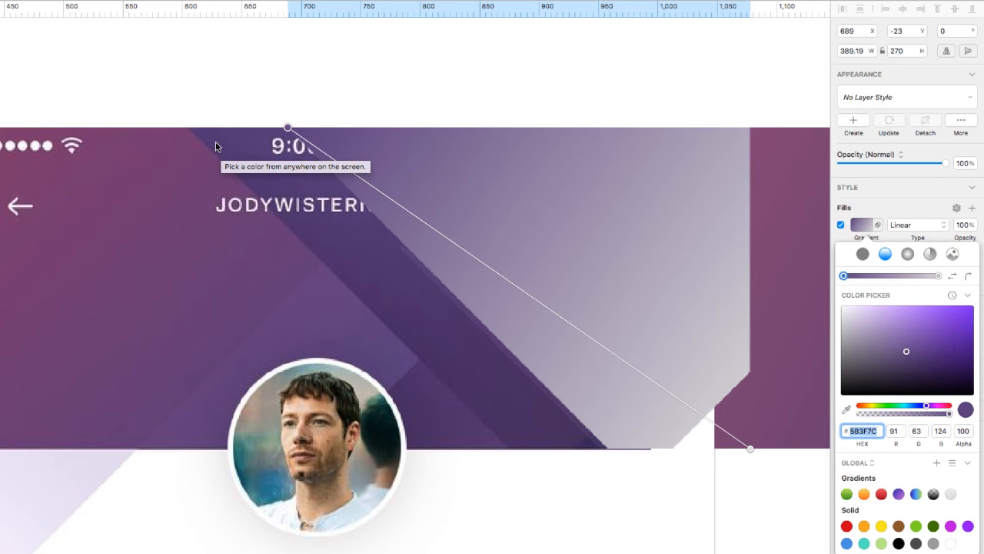
- Set the traced shape's lower-right gradient stop to #4D3665, sampled from the lower end of the mockup's dark diagonal band
left_click(751, 448)
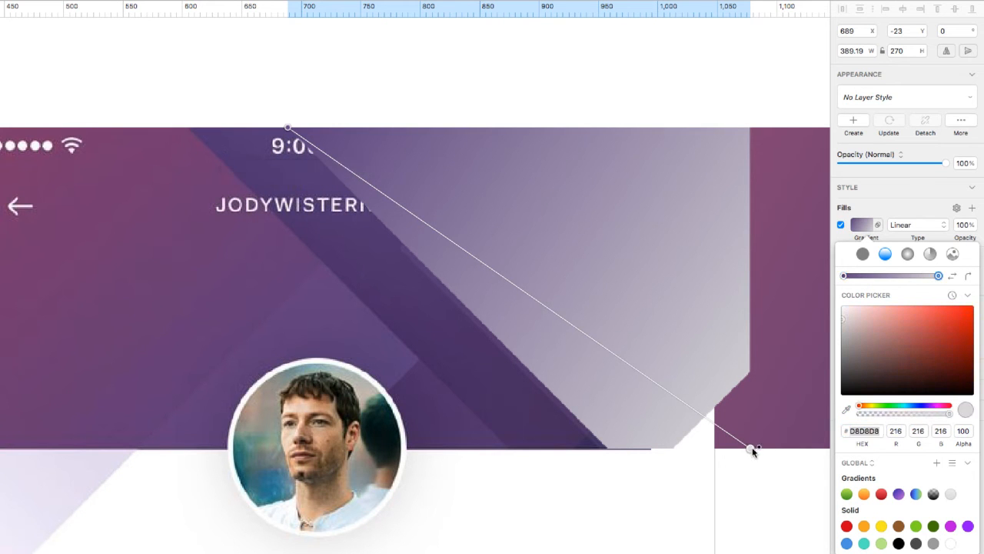
left_click(846, 410)
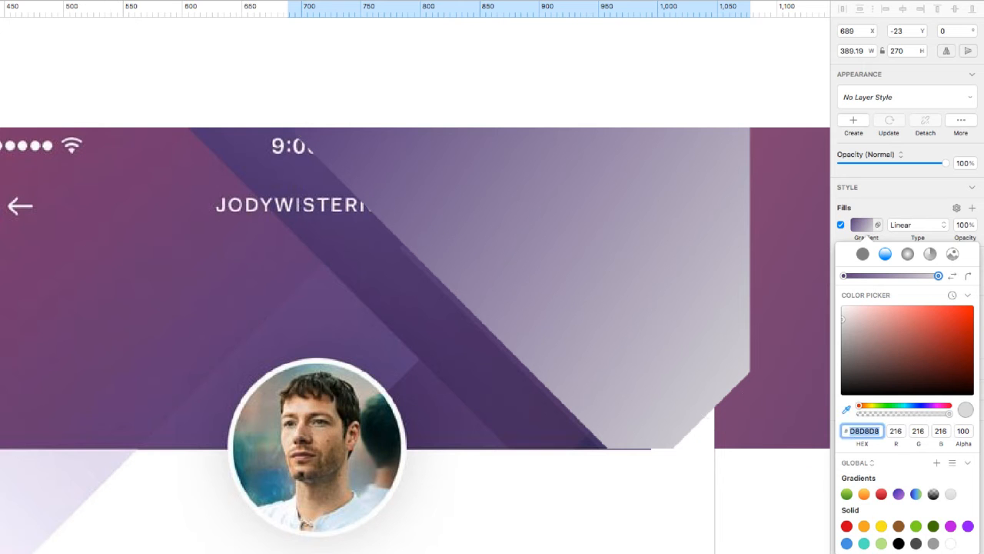
left_click(579, 434)
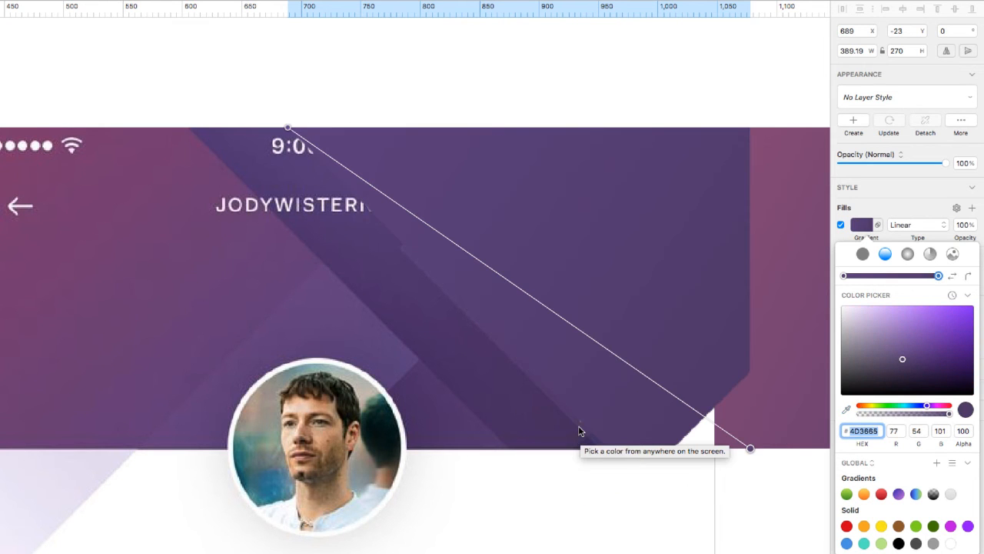
left_click(584, 52)
- Move the gradient-filled shape back over the mockup's header to X 644, keeping its top edge aligned with the header
left_click_drag(589, 171, 518, 182)
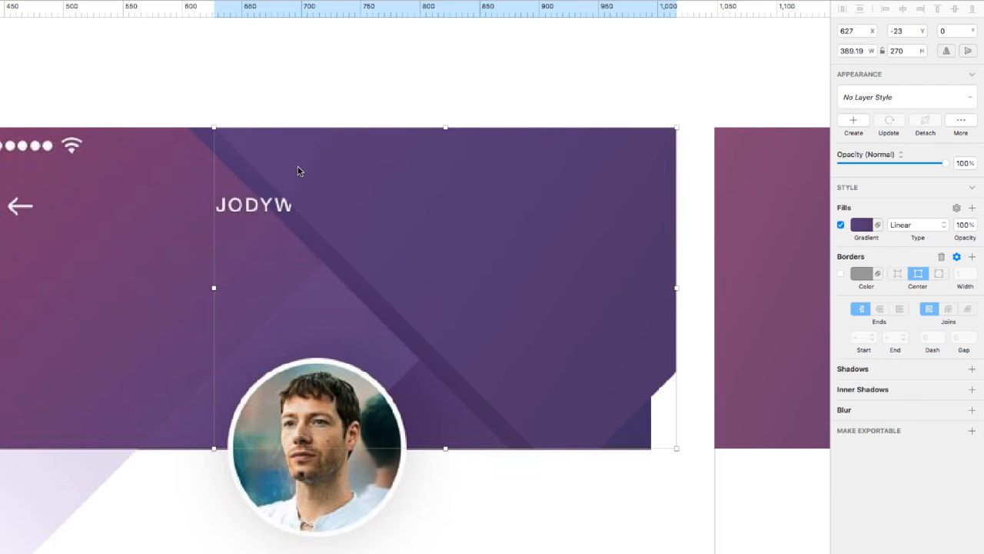
left_click_drag(308, 173, 329, 175)
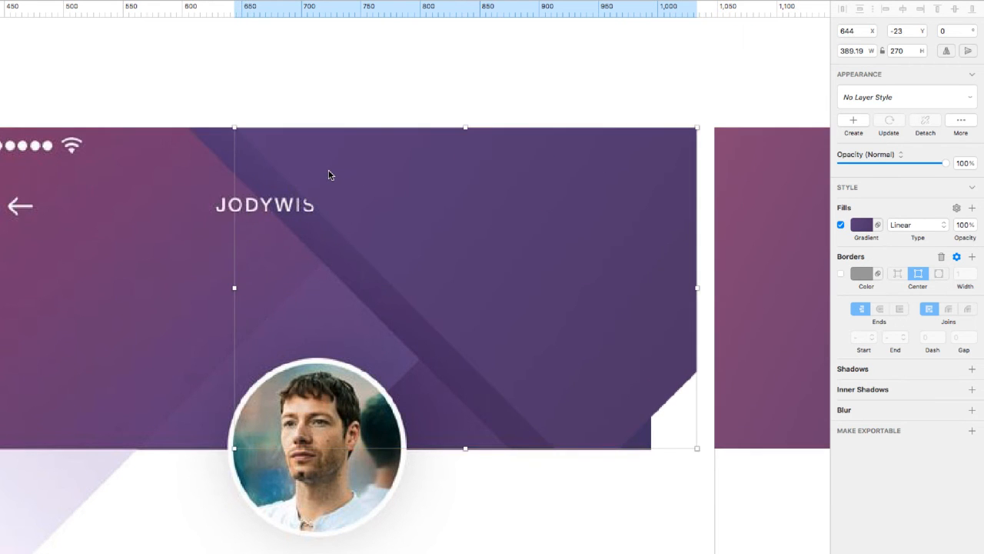
double_click(329, 174)
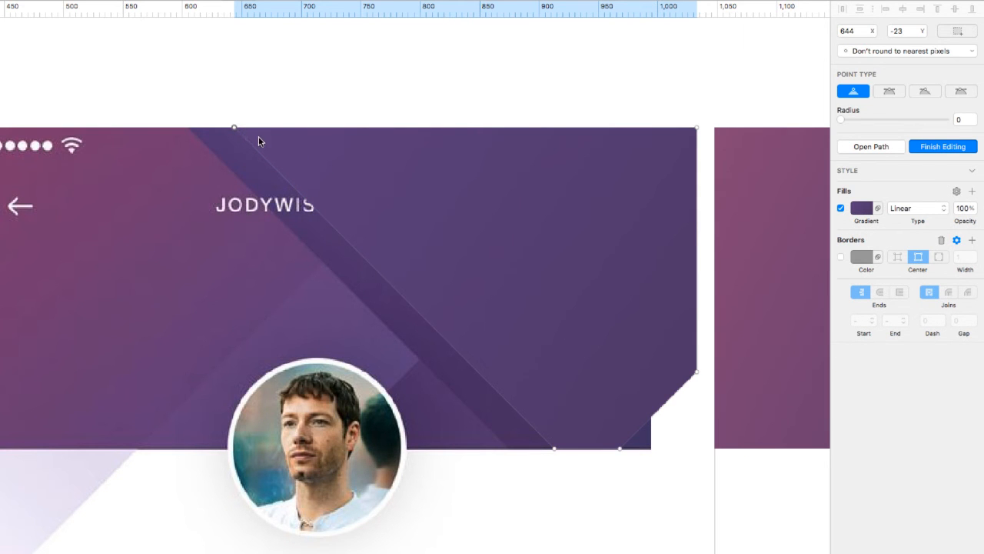
key("Escape")
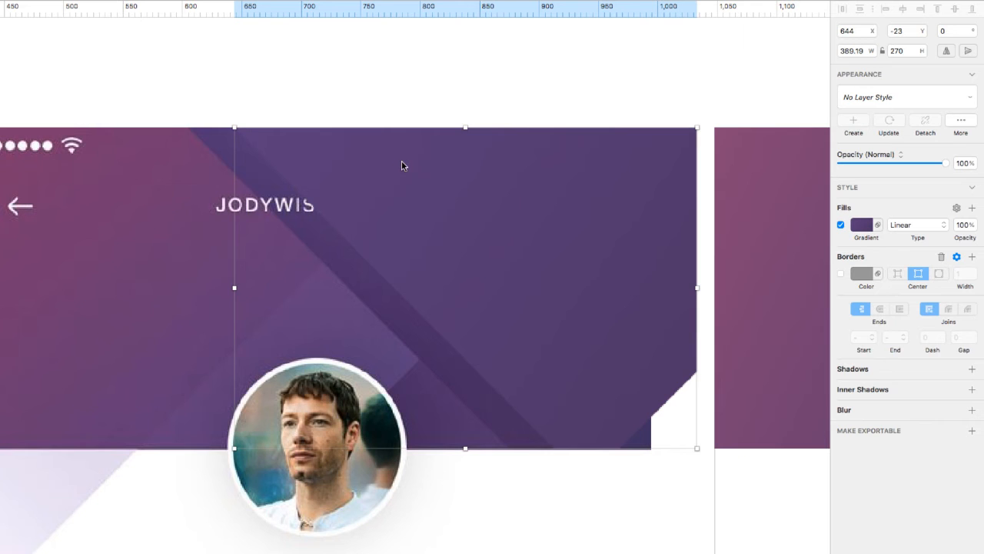
- Darken the traced shape's upper-left gradient stop to #543973
left_click(862, 224)
left_click(235, 130)
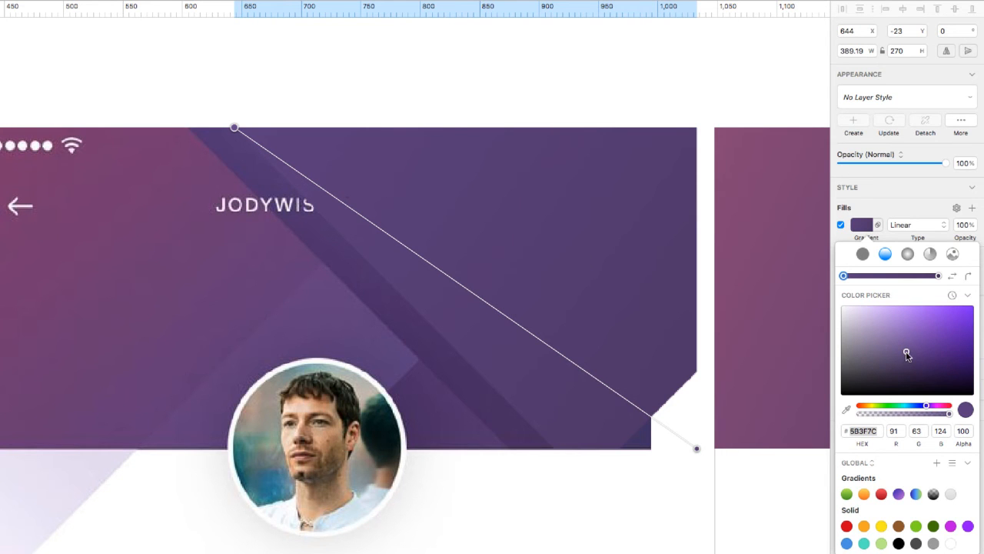
mouse_move(906, 353)
left_mouse_down()
mouse_move(901, 361)
mouse_move(908, 357)
left_mouse_up()
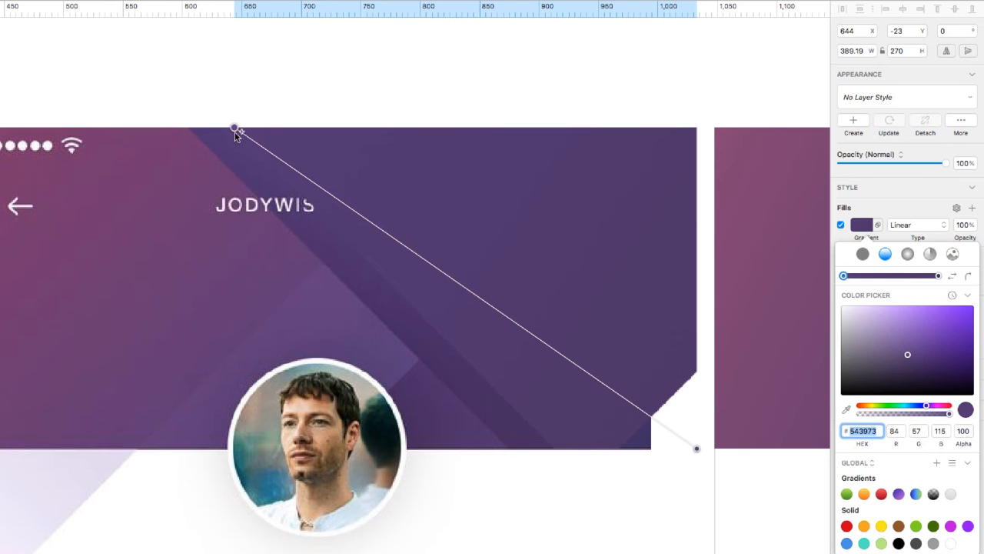
- Reorient the shape's gradient to run from beside the avatar up to its upper-right corner, and set the starting stop to #533972
left_click_drag(235, 129, 200, 252)
left_click(696, 448)
left_click_drag(697, 449, 697, 127)
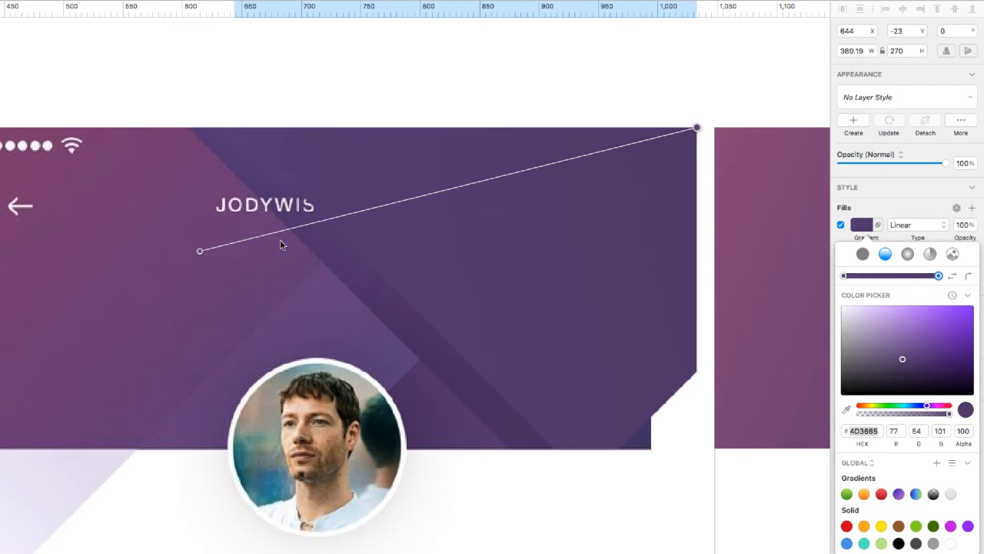
left_click_drag(205, 255, 259, 401)
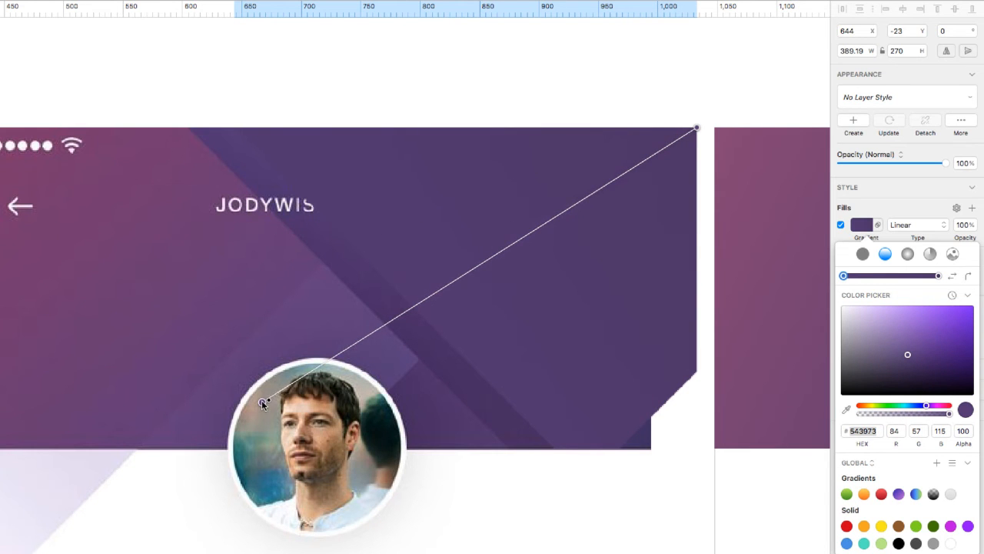
left_click_drag(261, 401, 238, 384)
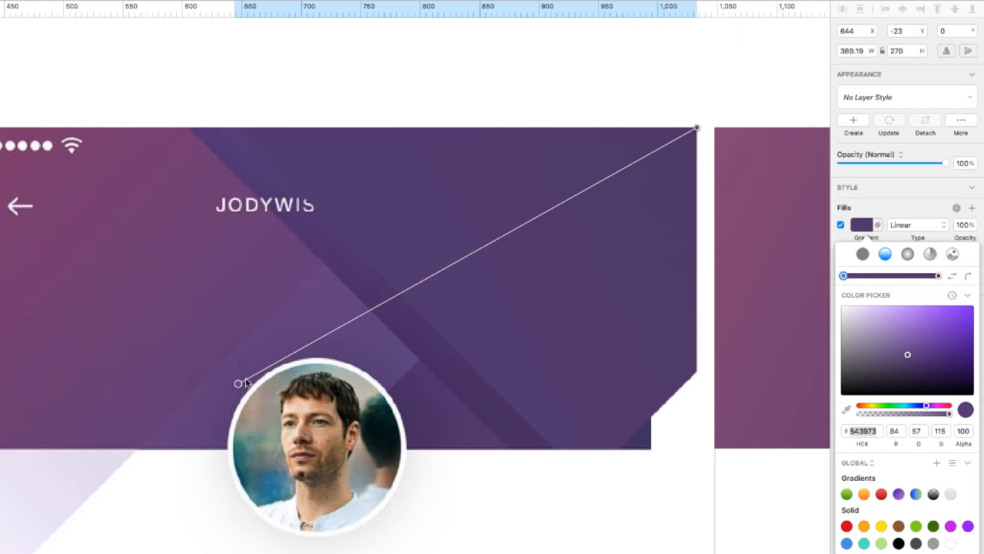
left_click_drag(908, 356, 907, 354)
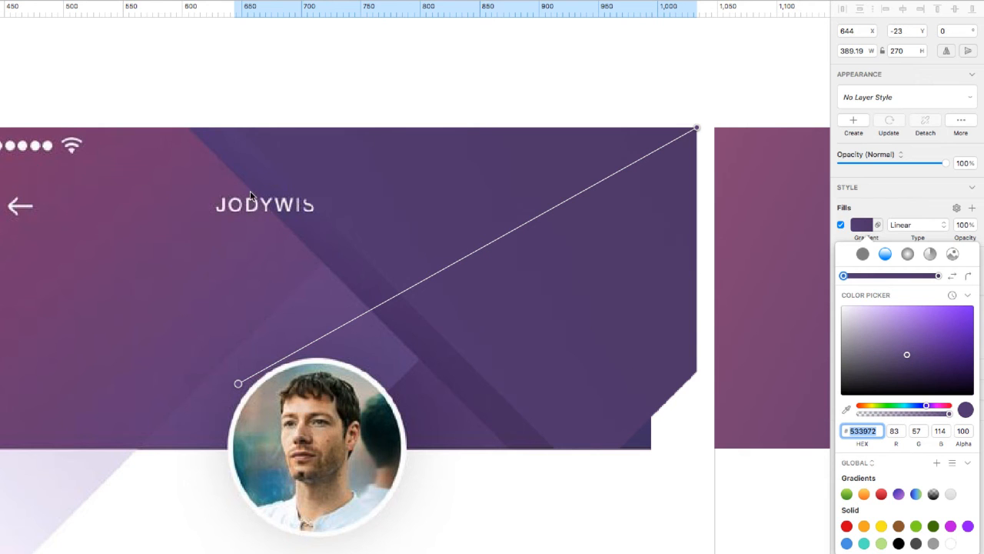
key("Escape")
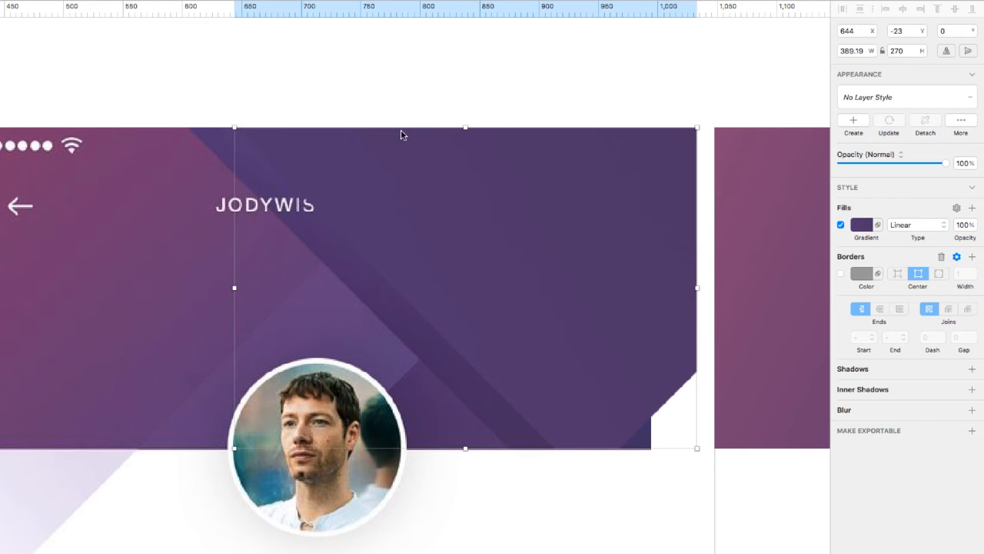
- Move the gradient shape onto the recreated header at X 1223, Y -23, flush with the header's right and top edges
left_click_drag(399, 185, 574, 189)
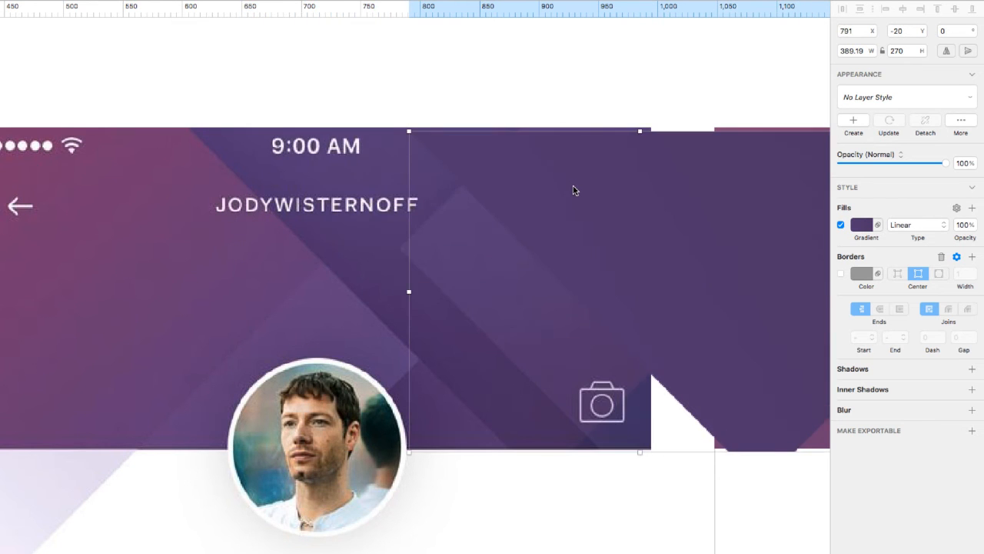
scroll(578, 195, "down", 2)
scroll(578, 196, "down", 1)
scroll(578, 195, "right", 5)
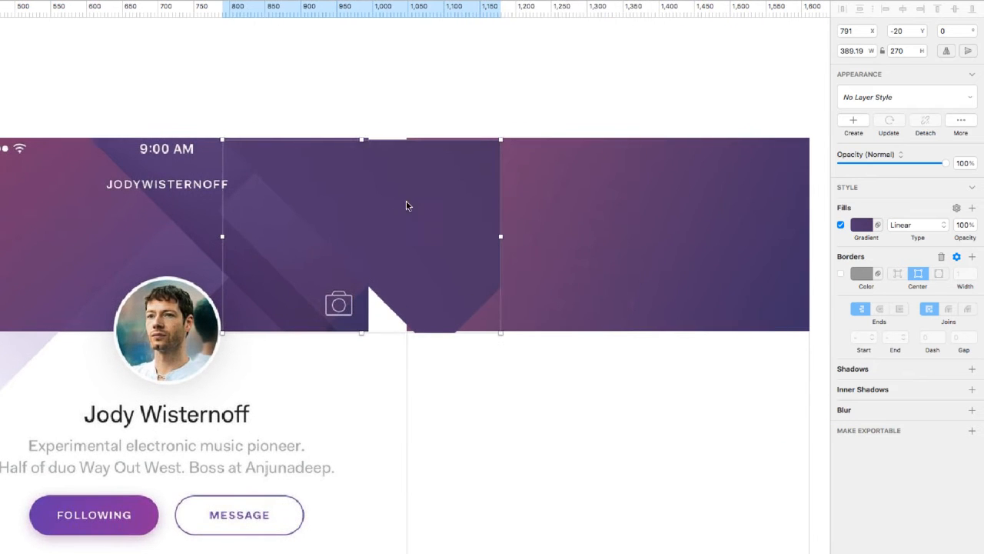
left_click_drag(623, 204, 714, 205)
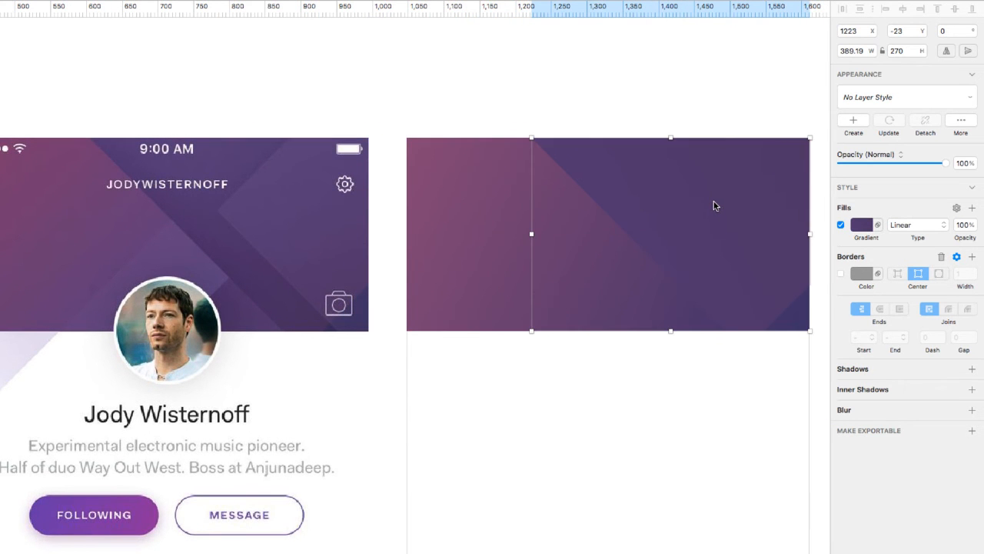
left_click(648, 107)
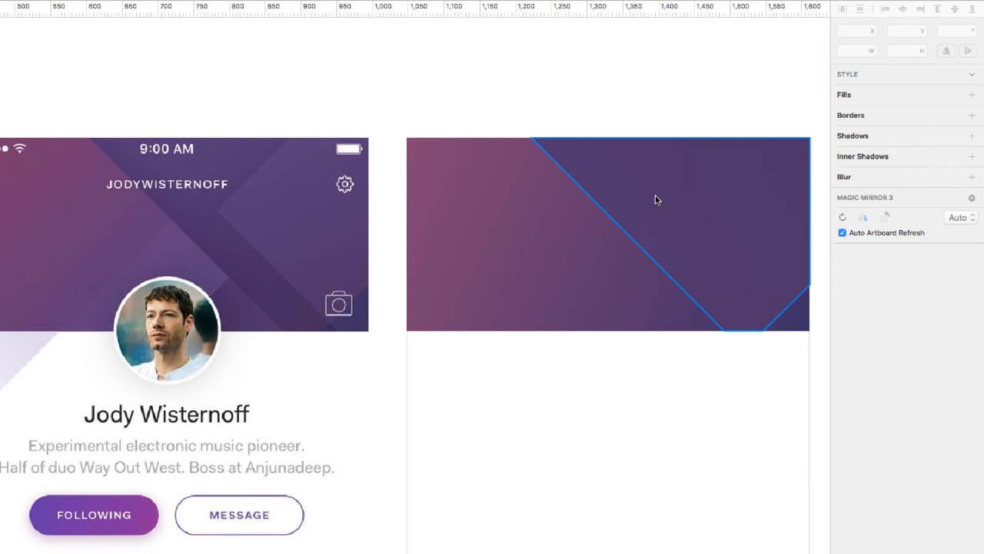
- Trace the mockup header's pointed right-hand shape with the Vector tool as a closed five-point path about 211 by 270
left_click(302, 223)
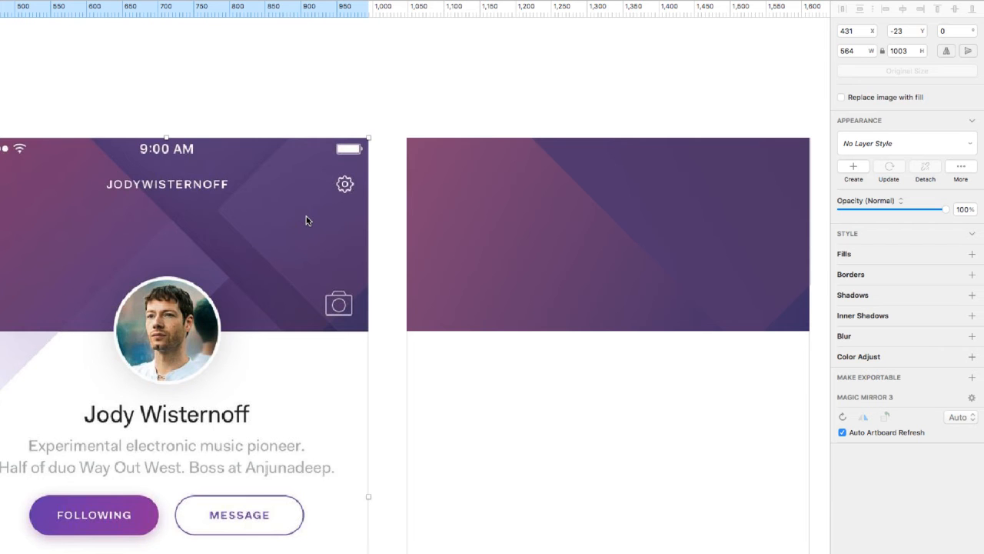
key("v")
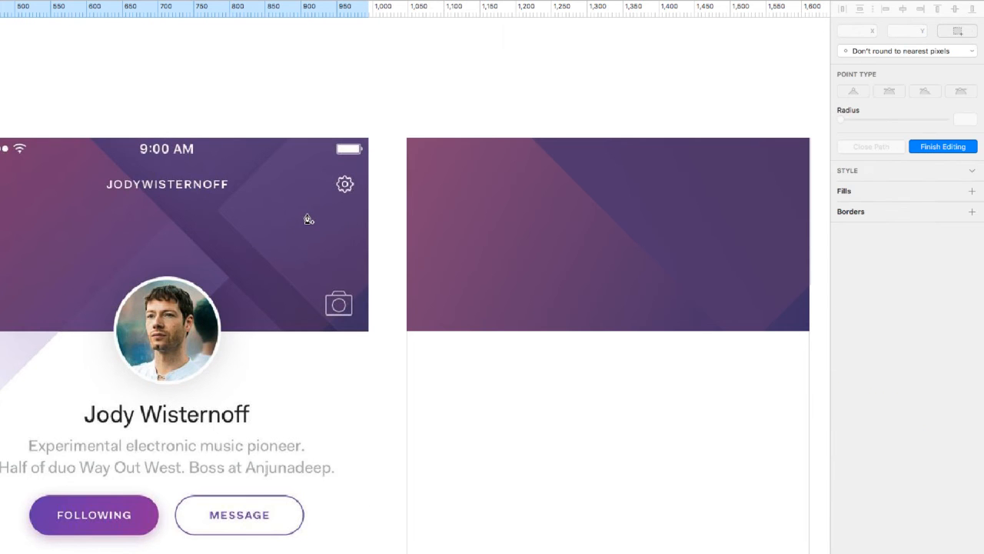
left_click(290, 140)
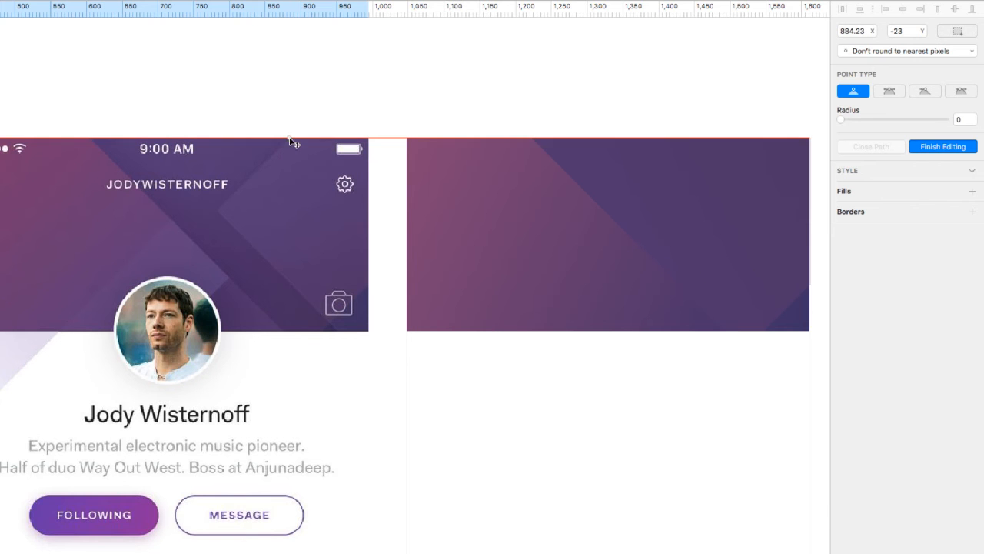
left_click(217, 210)
left_click(338, 330)
left_click(368, 330)
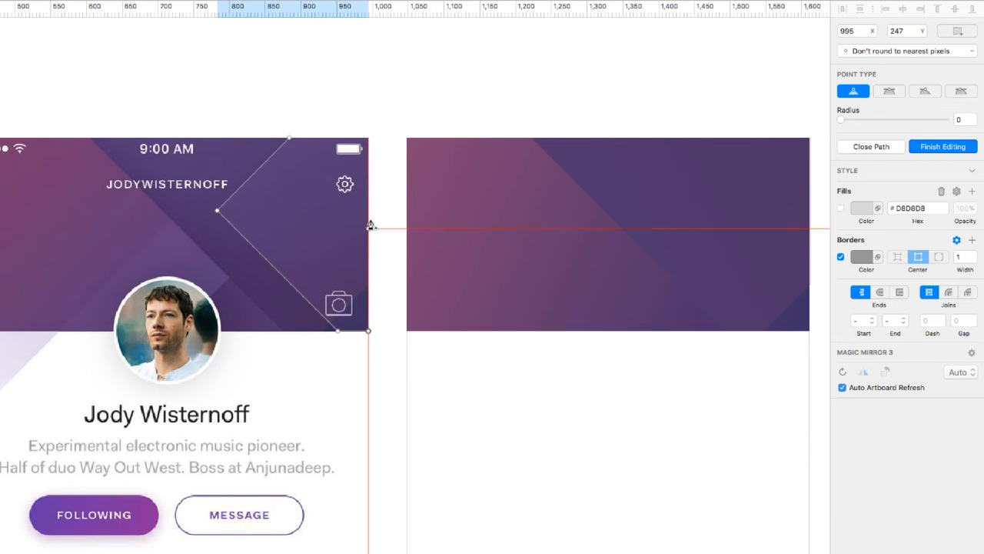
left_click(369, 139)
left_click(289, 140)
left_click(927, 149)
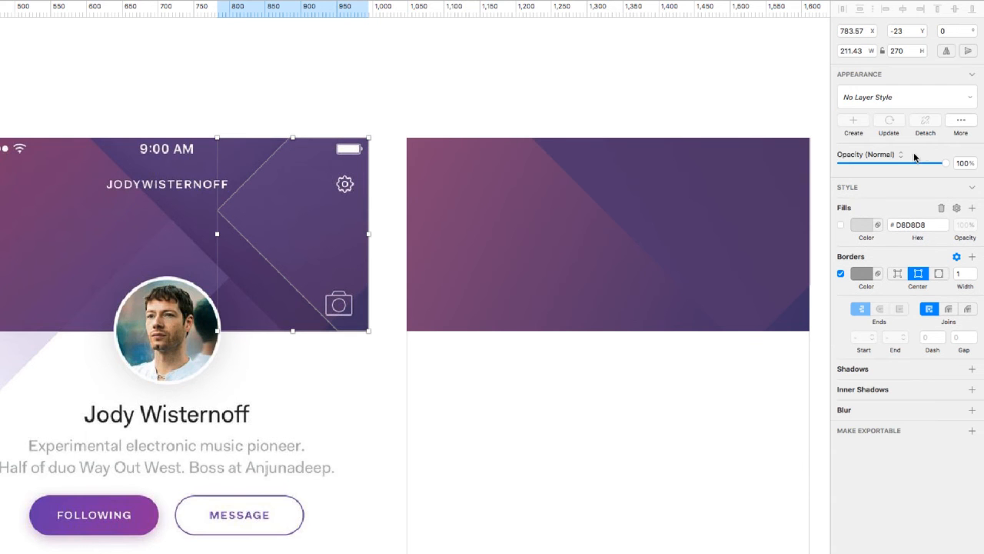
- Turn on the pointed shape's fill, remove its border, and move it off the mockup to X 1033, Y -18
left_click(841, 225)
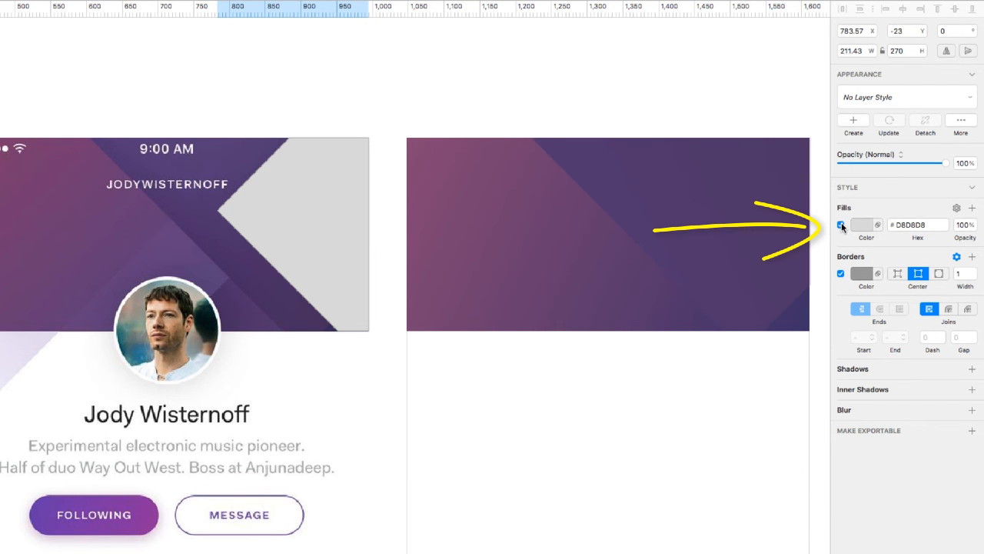
left_click(841, 272)
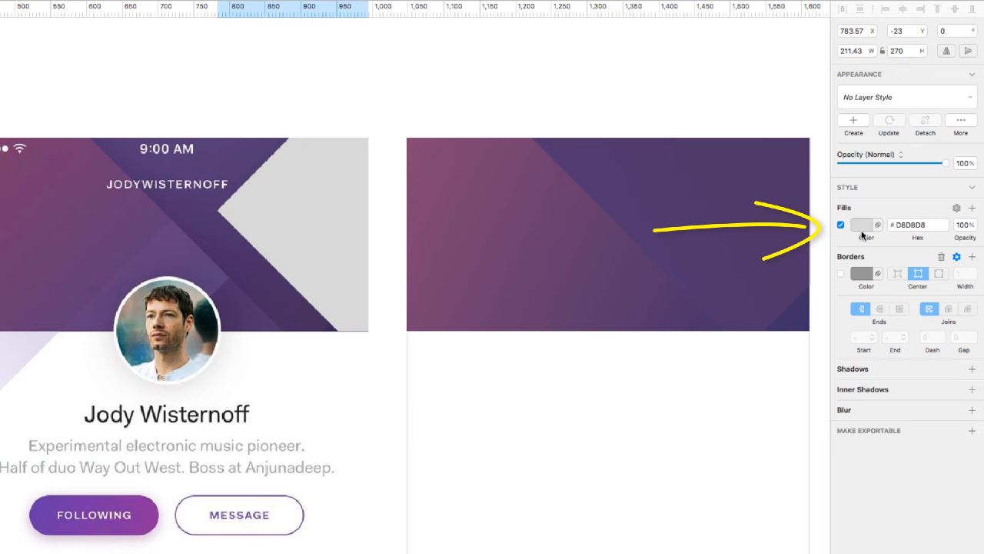
left_click_drag(328, 212, 505, 220)
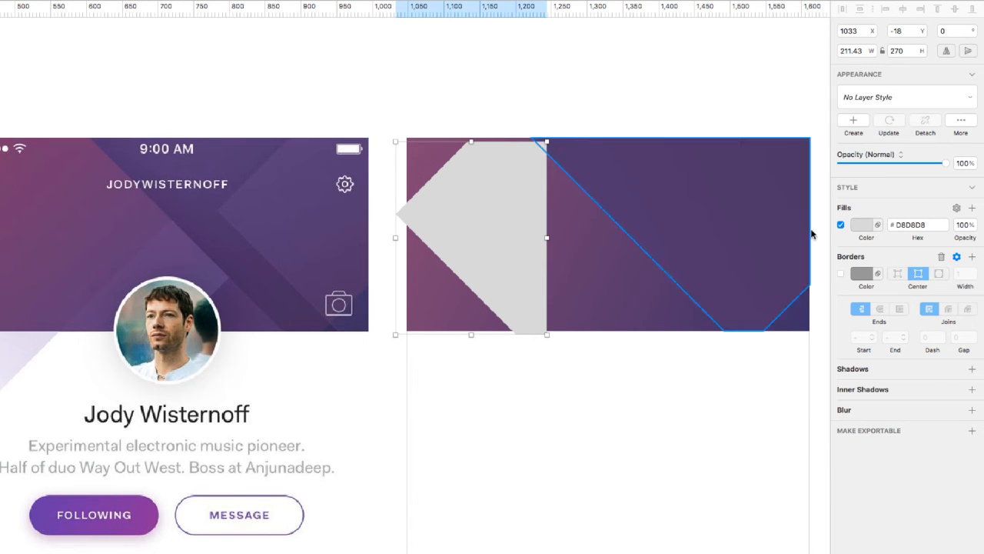
- Change the pointed shape's fill to a linear gradient running horizontally from its left tip to its right edge
left_click(859, 228)
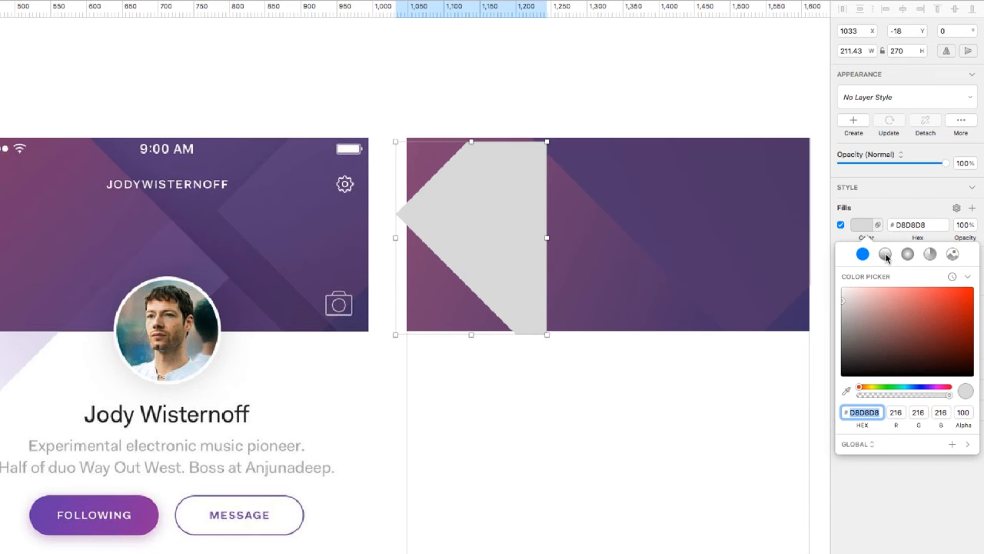
left_click(885, 255)
left_click_drag(471, 144, 396, 215)
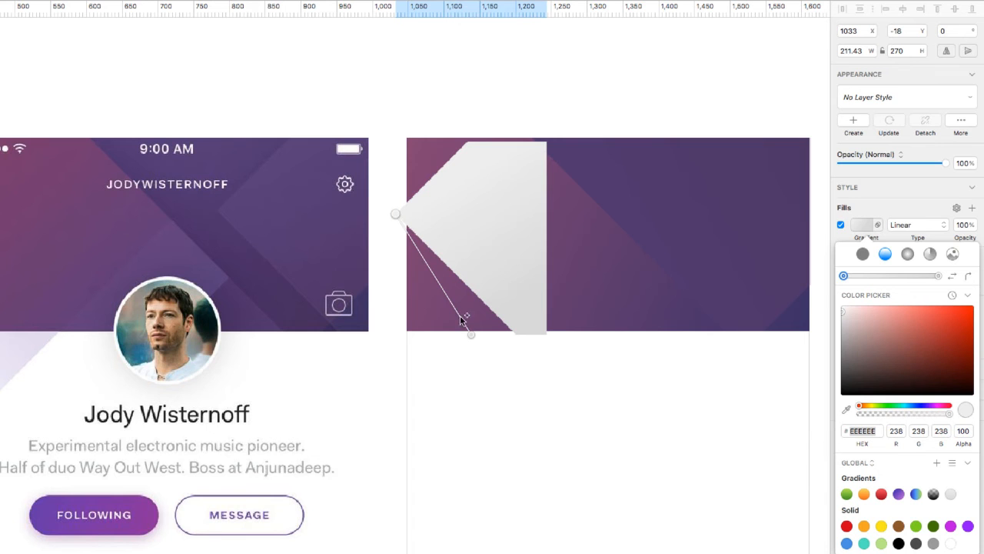
left_click_drag(471, 335, 548, 215)
- Set the gradient's left stop to #614580 from the mockup shape's tip, and sample the right stop from below the mockup's gear icon
left_click(395, 215)
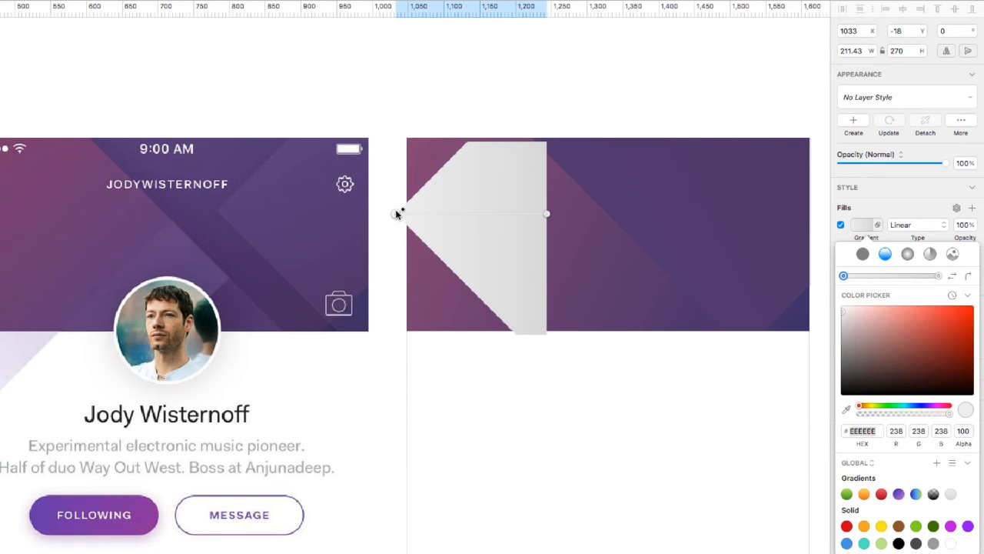
left_click(847, 409)
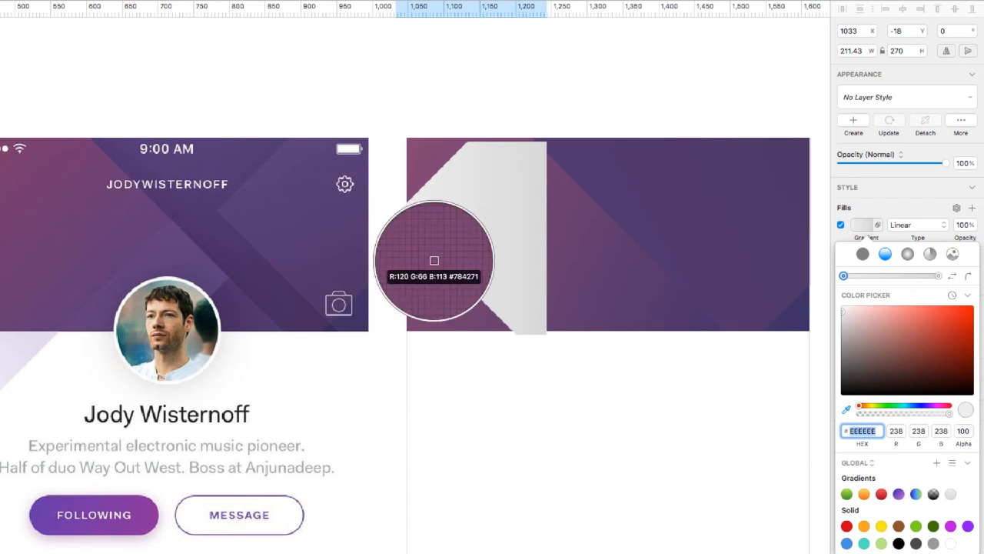
left_click(220, 211)
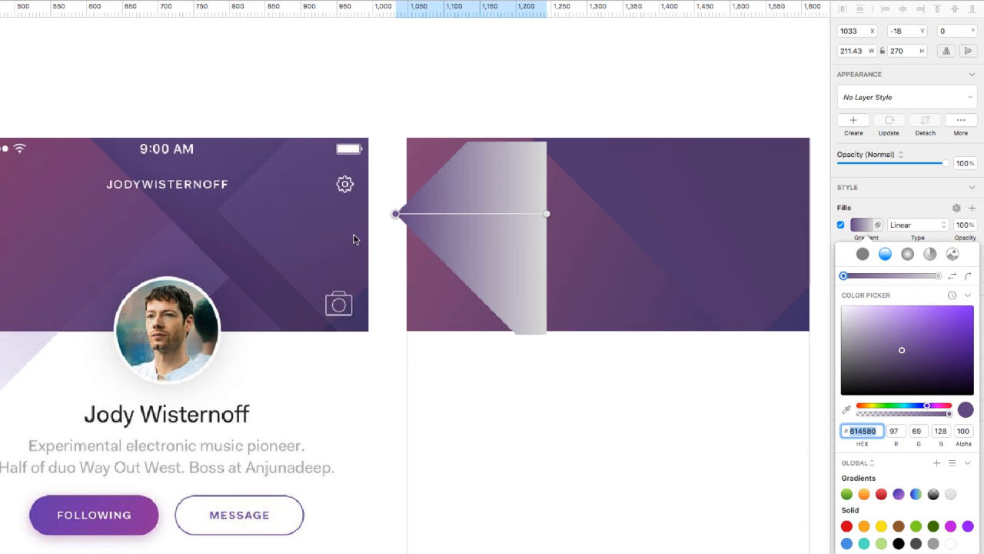
left_click(548, 216)
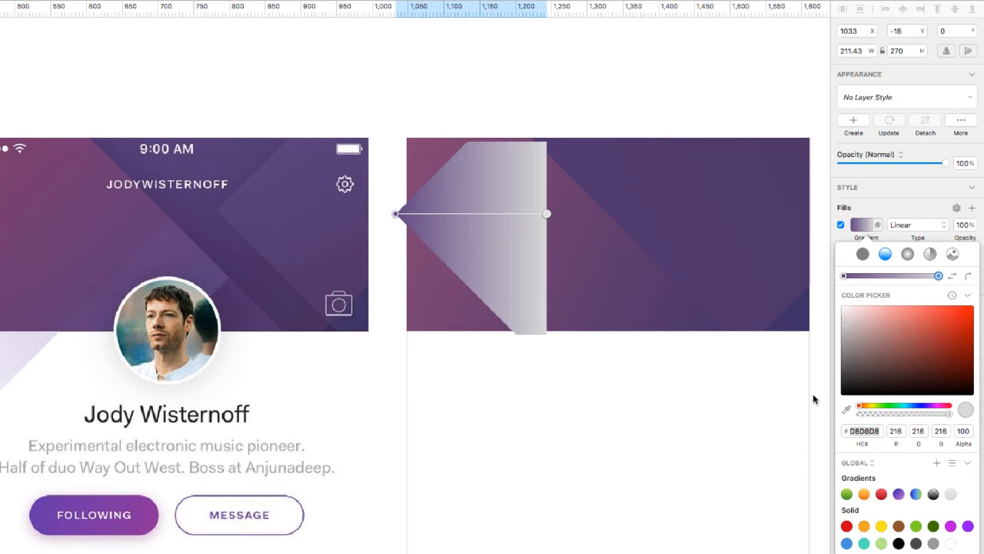
left_click(847, 410)
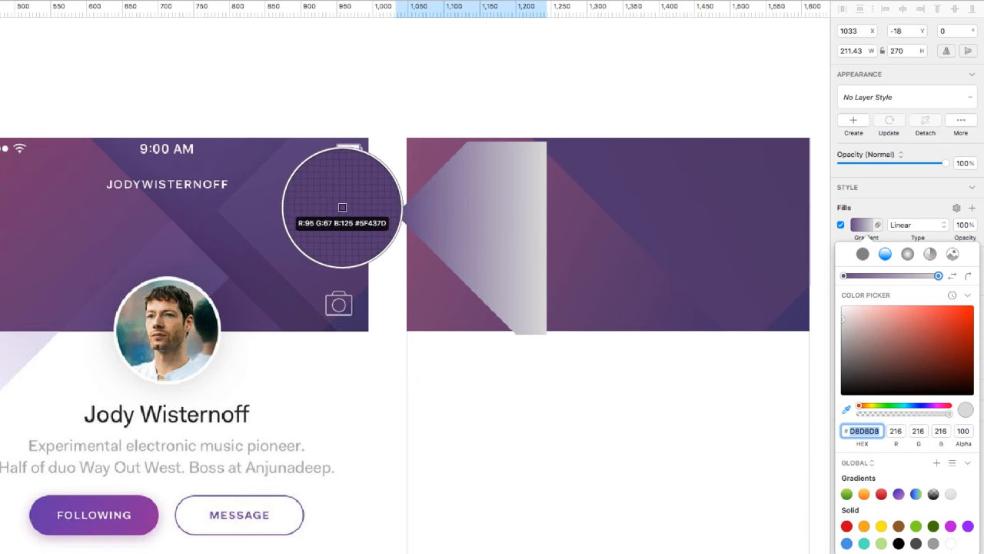
left_click(352, 214)
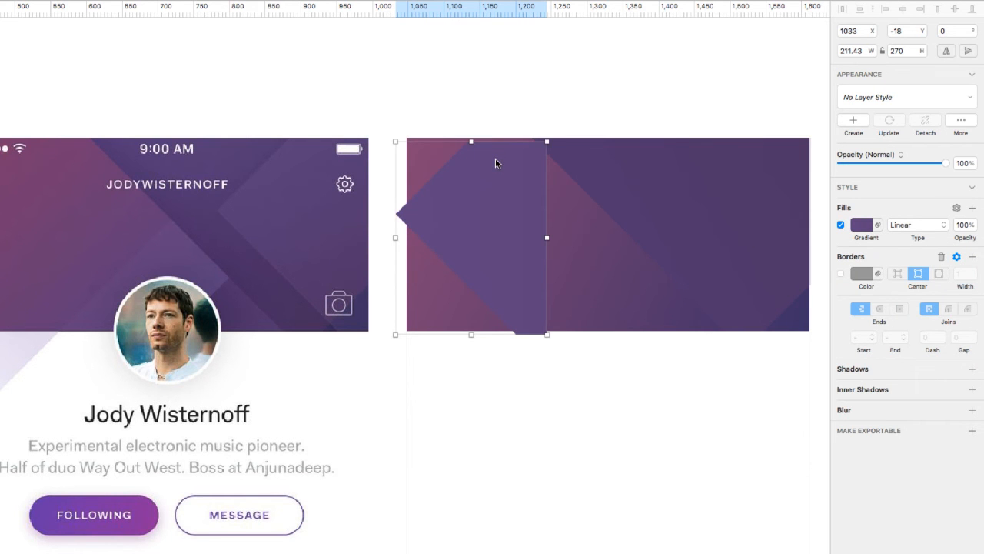
- Move the pointed shape to the recreated header's right edge at X 1401, Y -23, and reduce its opacity to 38%
left_click_drag(490, 176, 758, 175)
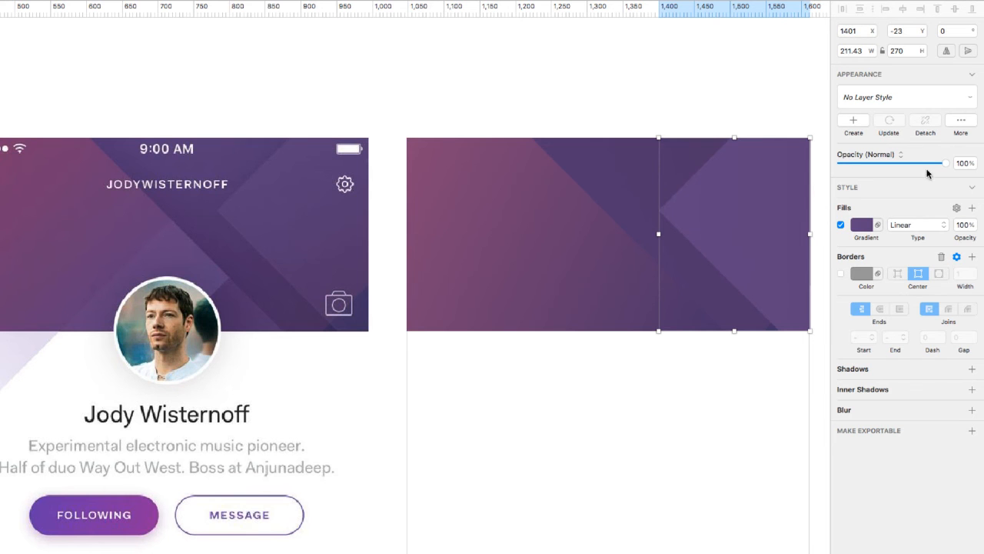
left_click_drag(946, 163, 906, 163)
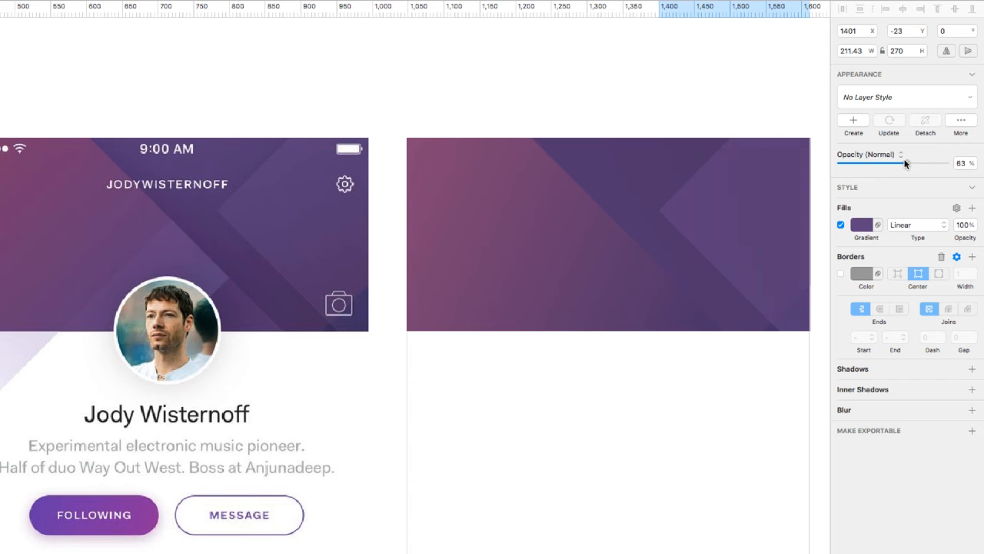
left_click(785, 306)
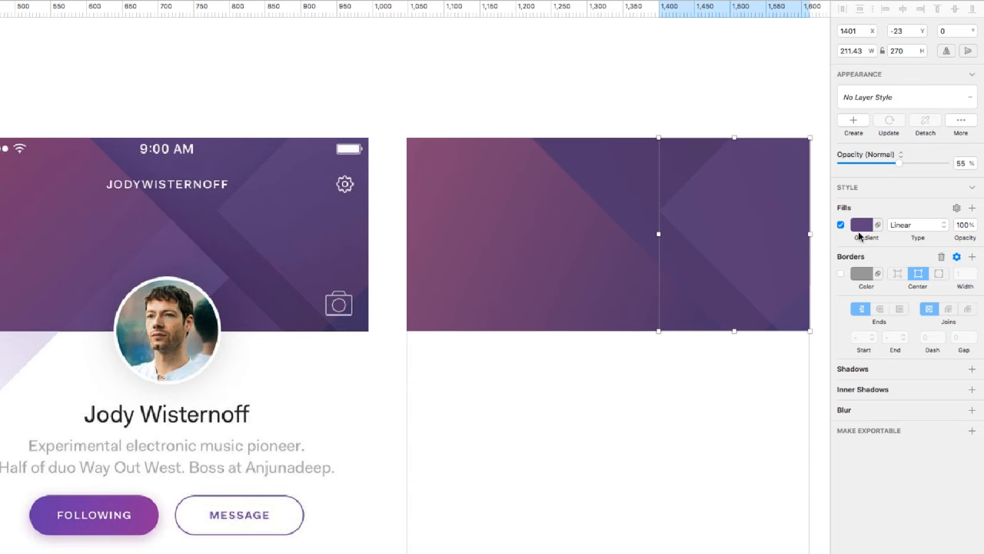
left_click_drag(900, 163, 881, 163)
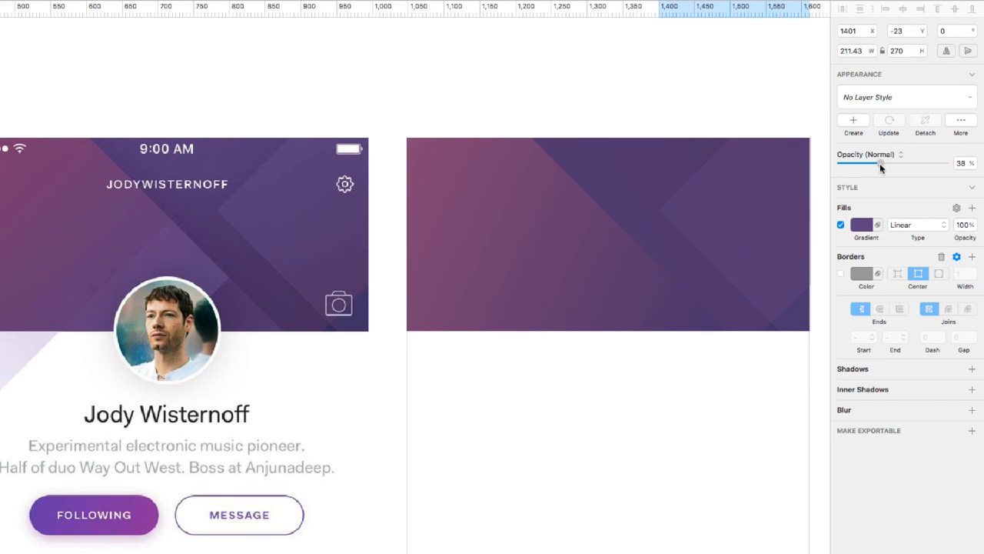
left_click(752, 96)
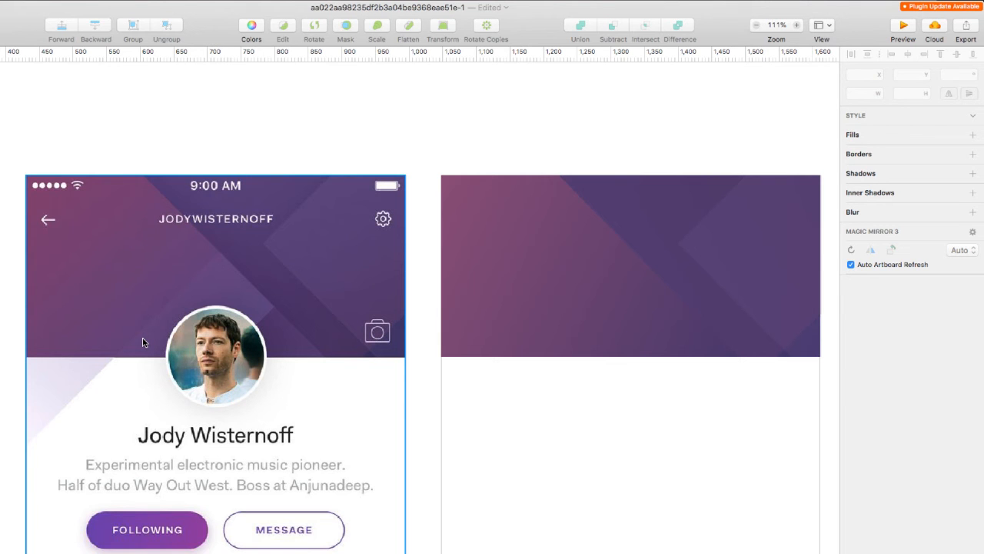
- Draw a 127 by 320 rectangle over the mockup's avatar and rotate it 43°
key("r")
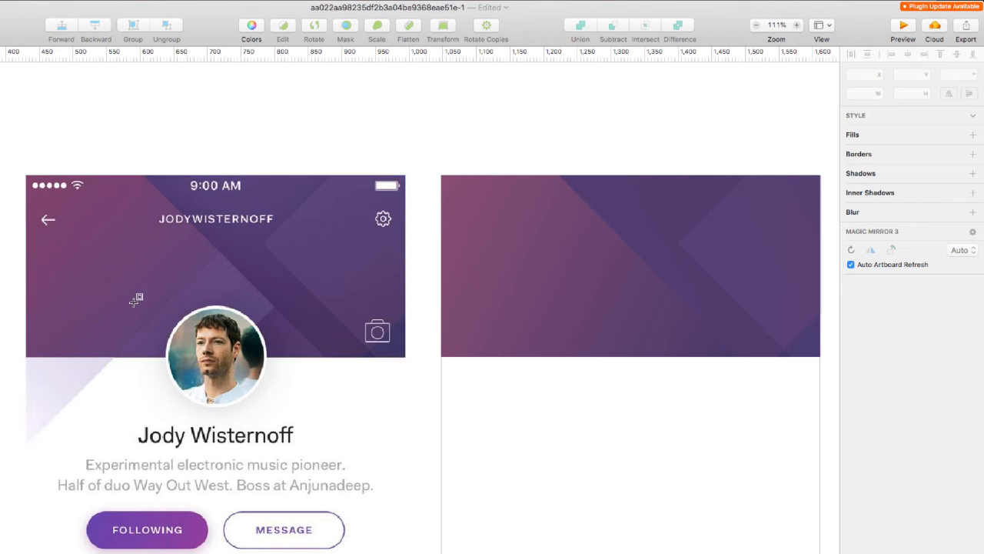
left_click_drag(167, 266, 254, 481)
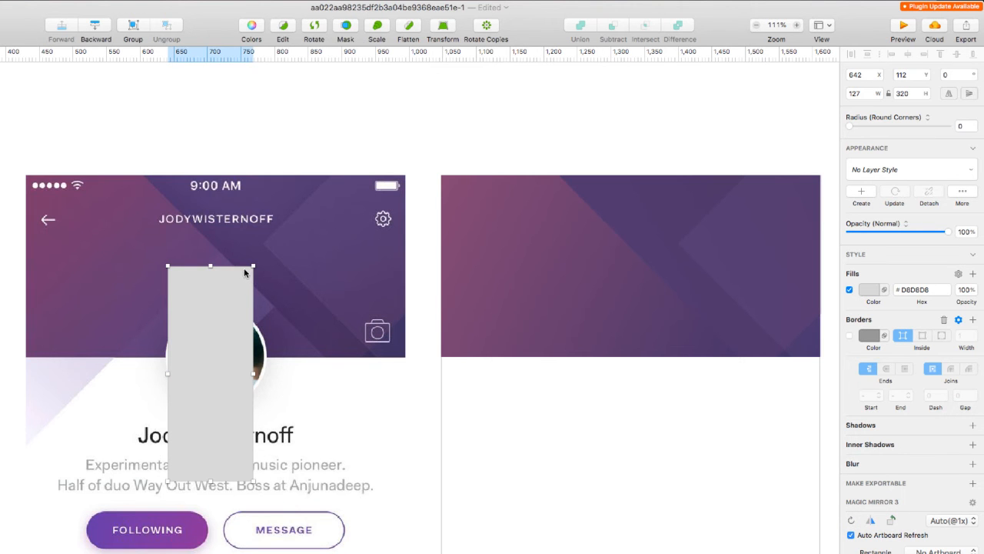
left_click(317, 30)
left_click_drag(269, 255, 345, 320)
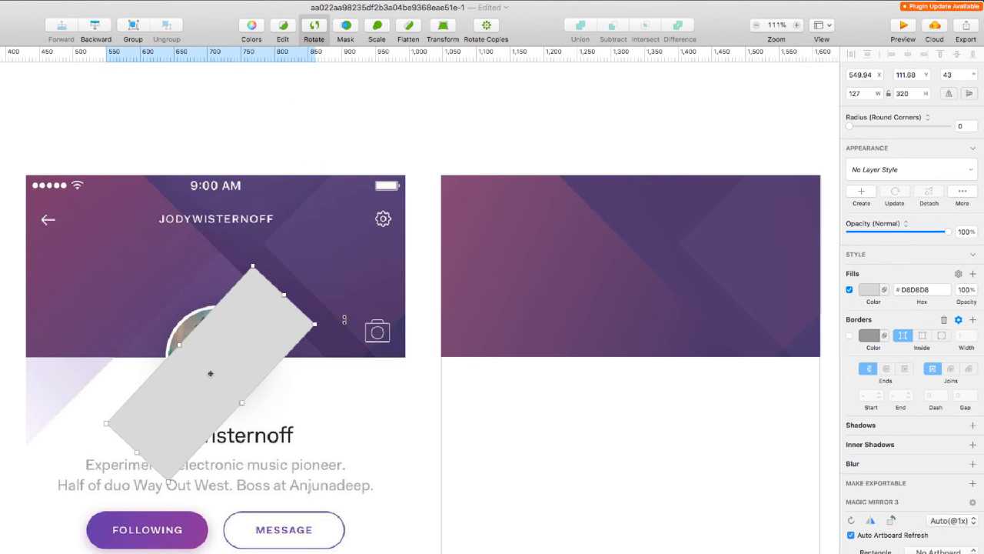
- Fill the rotated rectangle with black #000000, lower its opacity to 34%, and move it over the mockup's diagonal band at X 500.19, Y 91.88
left_click(870, 290)
left_click_drag(851, 400, 852, 435)
left_click_drag(946, 233, 881, 237)
left_click_drag(292, 332, 254, 319)
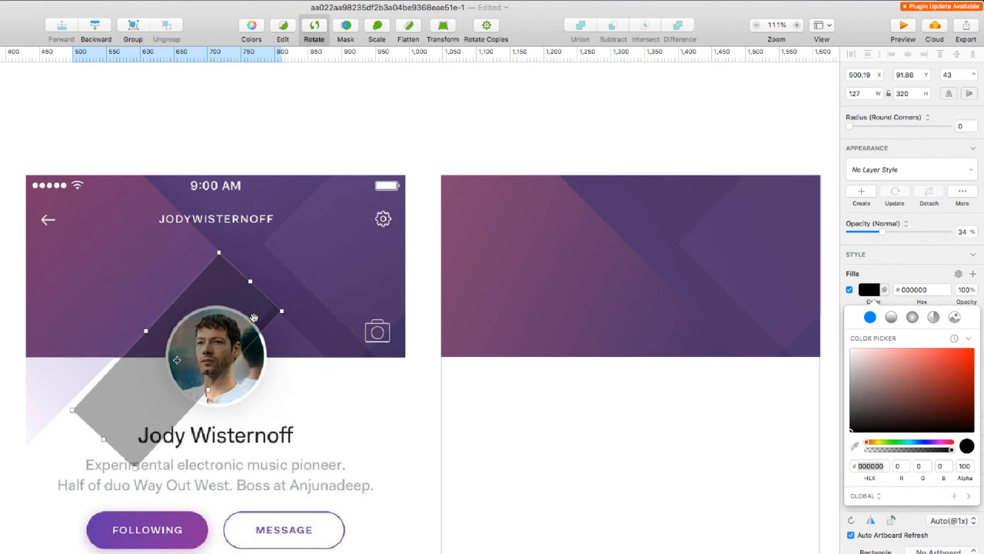
- Rotate the rectangle to 45° and align it with the mockup's diagonal band at X 493.23, Y 90.19
scroll(253, 317, "up", 5)
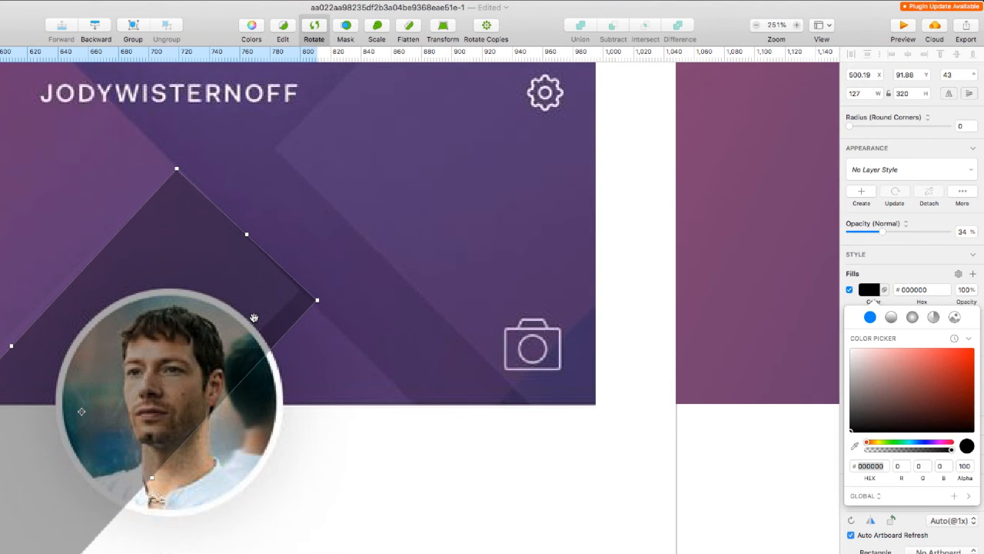
scroll(254, 317, "left", 5)
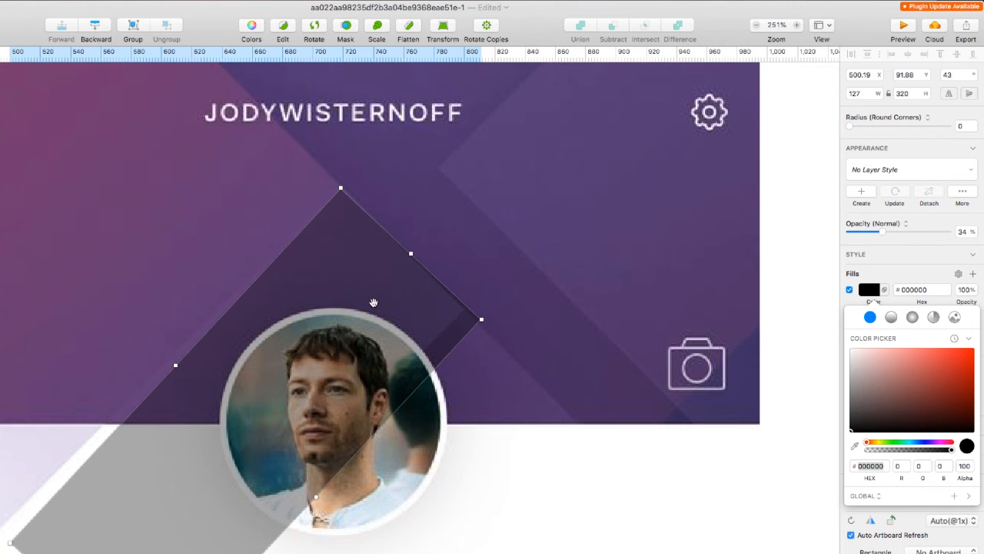
scroll(374, 303, "left", 3)
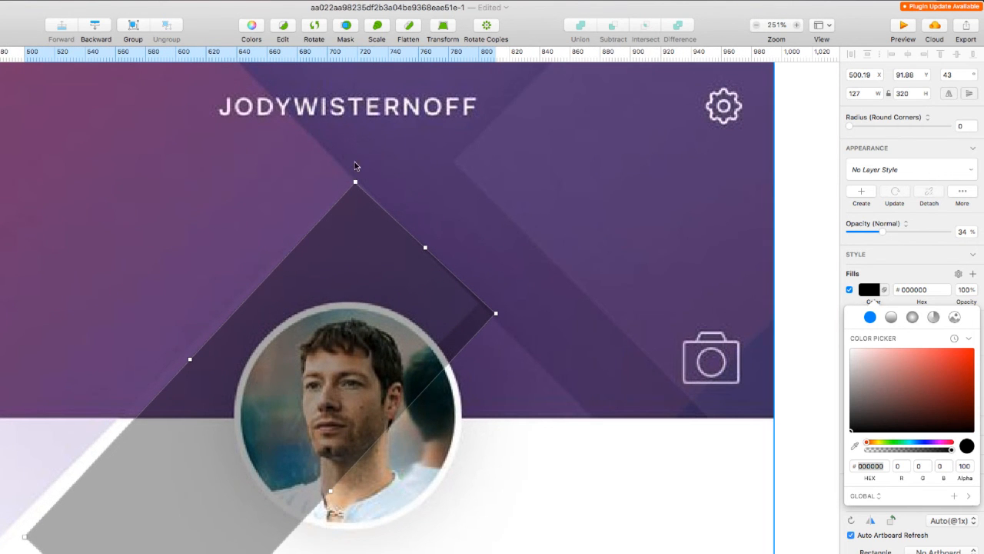
left_click(314, 27)
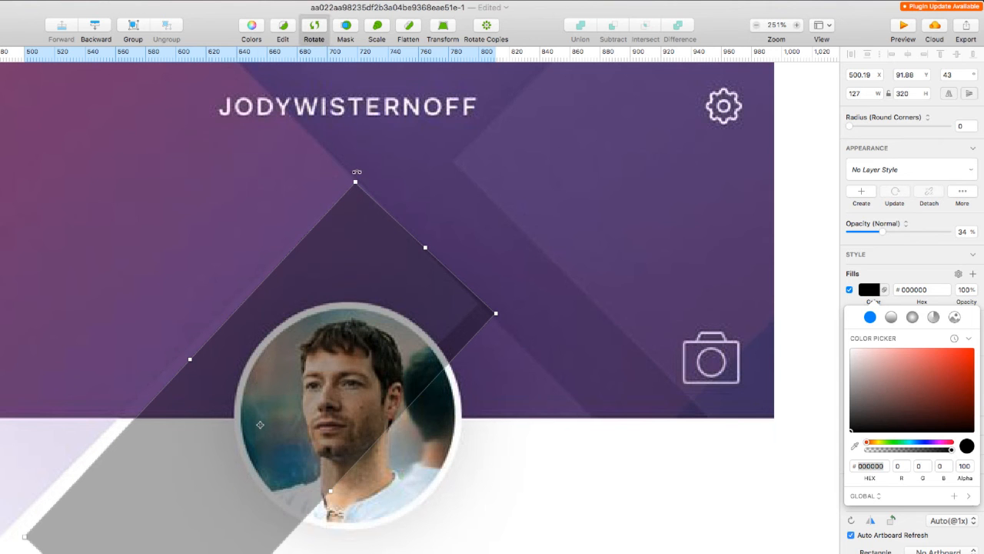
left_click_drag(360, 171, 369, 194)
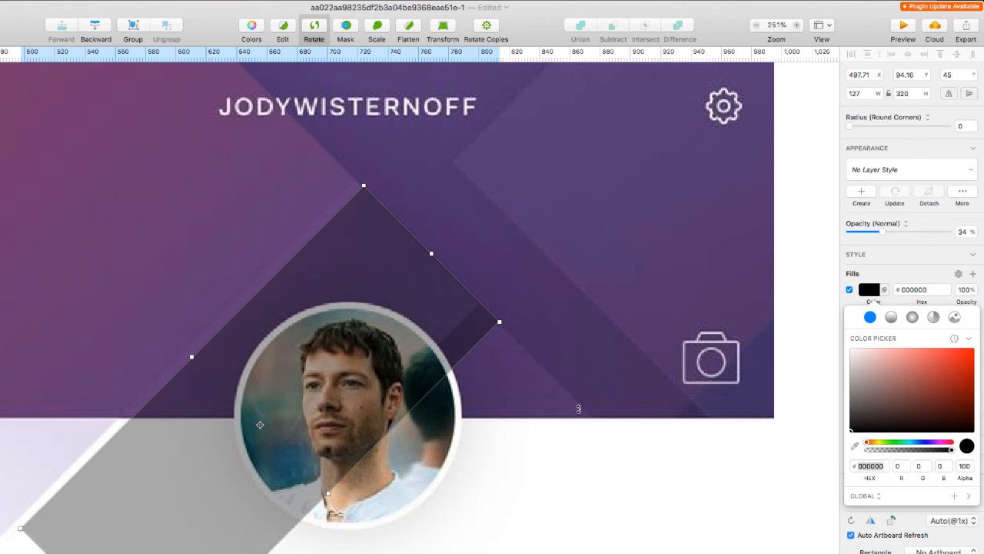
mouse_move(373, 240)
left_mouse_down()
mouse_move(361, 254)
mouse_move(372, 252)
mouse_move(373, 265)
mouse_move(372, 244)
left_mouse_up()
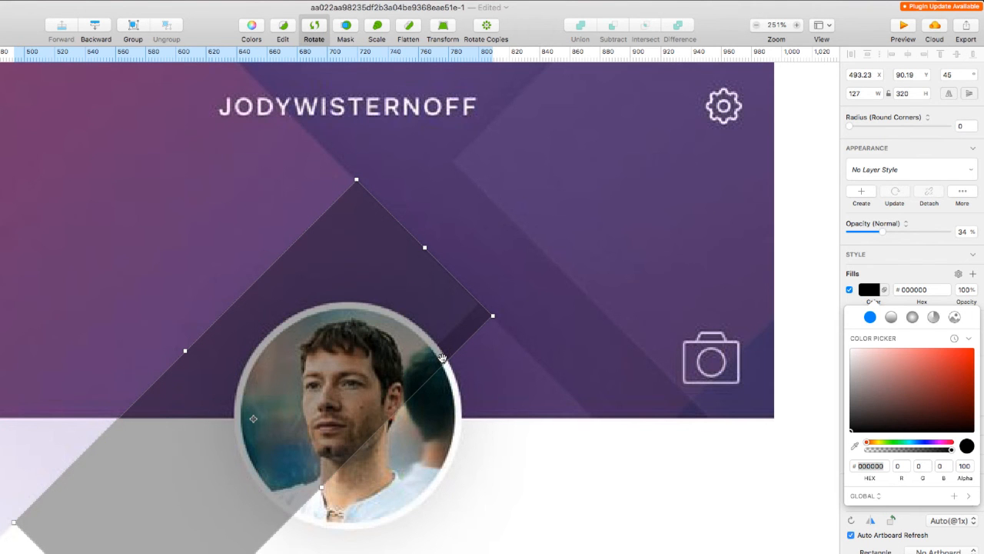
key("Escape")
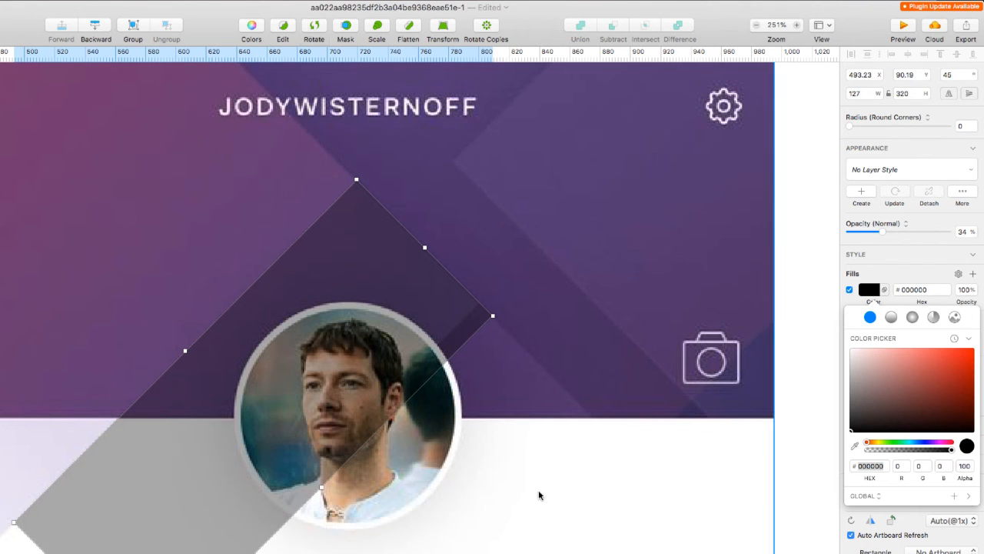
- Narrow the rectangle to 115 by 320 so its lower edge matches the mockup's diagonal band
left_click_drag(321, 487, 309, 473)
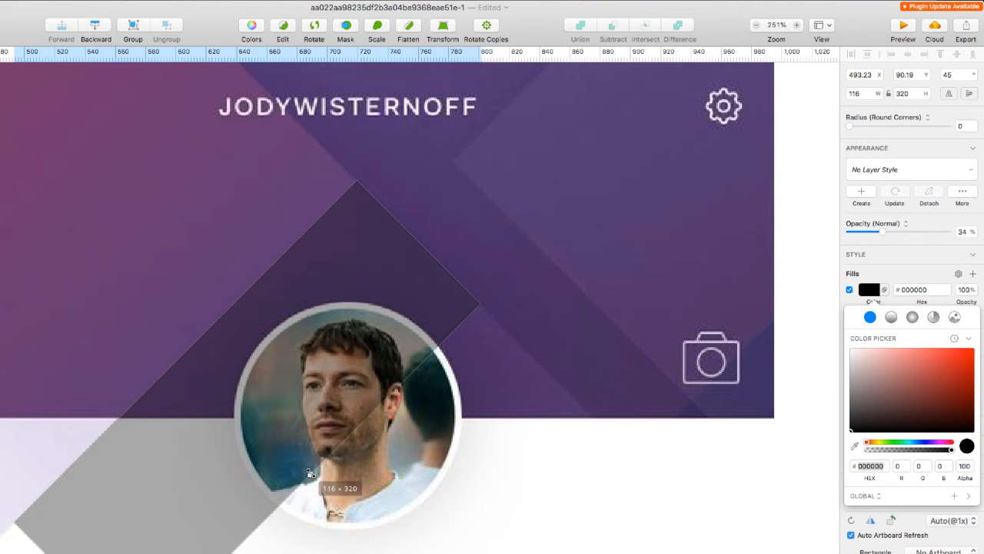
scroll(525, 456, "down", 5)
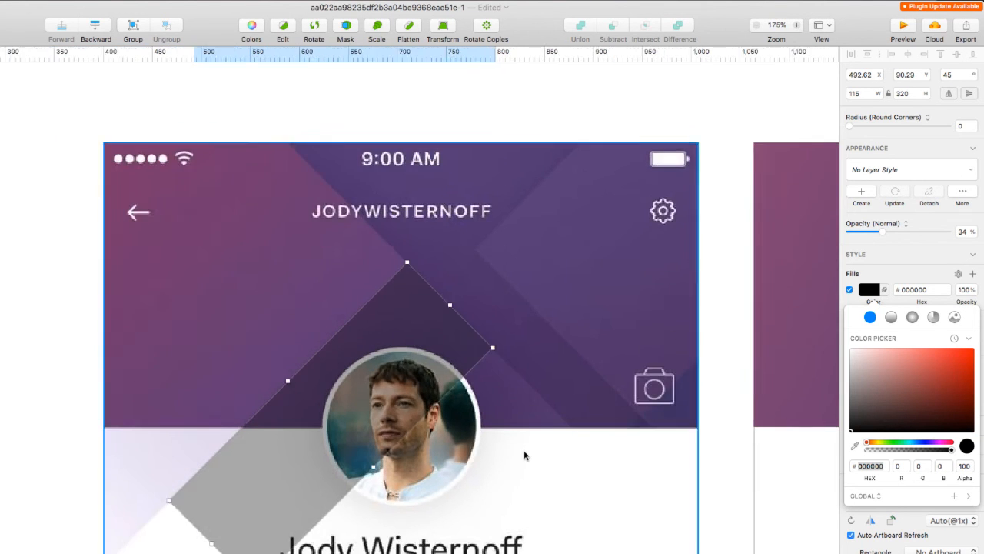
left_click_drag(551, 483, 355, 387)
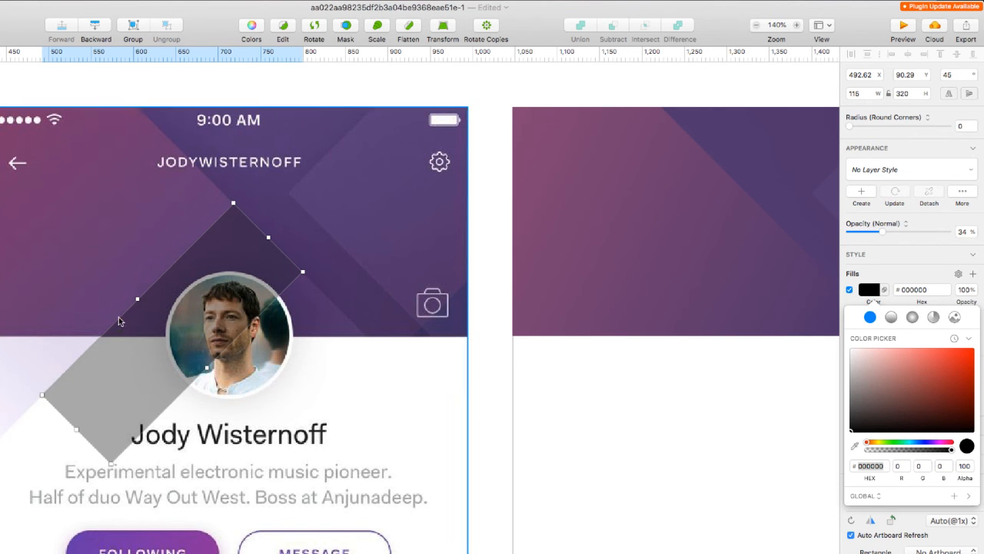
- Move the rectangle onto the recreated header, aligning its upper corner with a temporary horizontal guide at the mockup band's tip, and remove the guide
left_click_drag(195, 263, 724, 269)
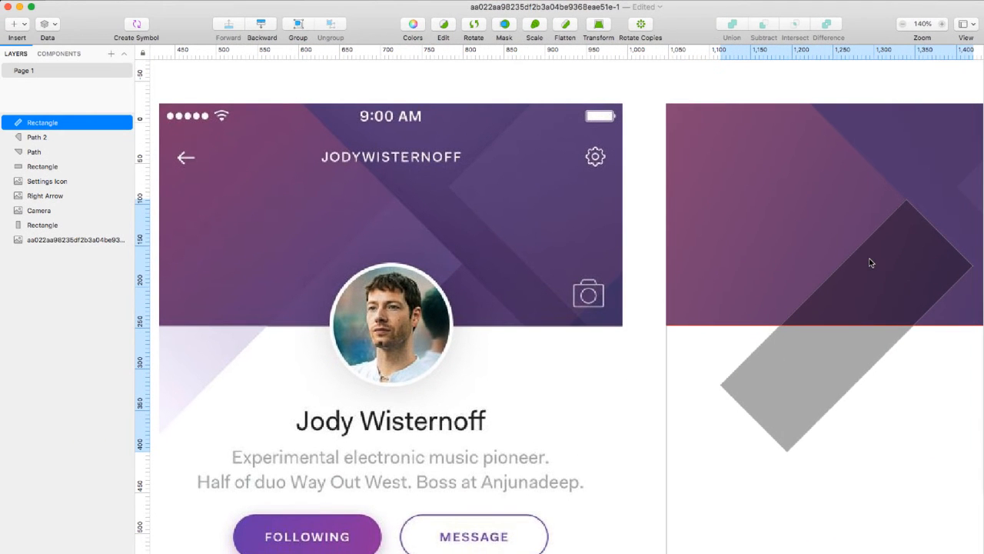
left_click_drag(870, 263, 868, 257)
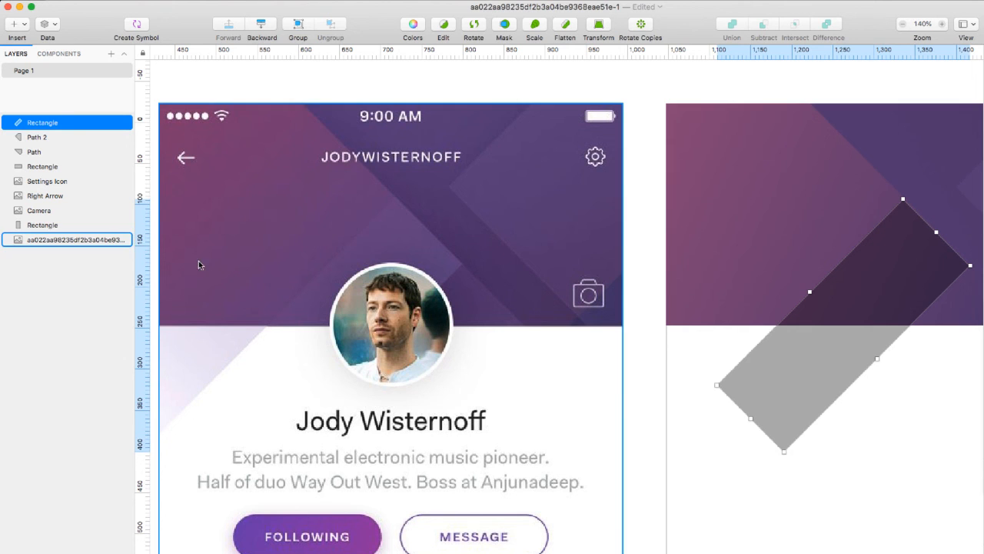
left_click(143, 195)
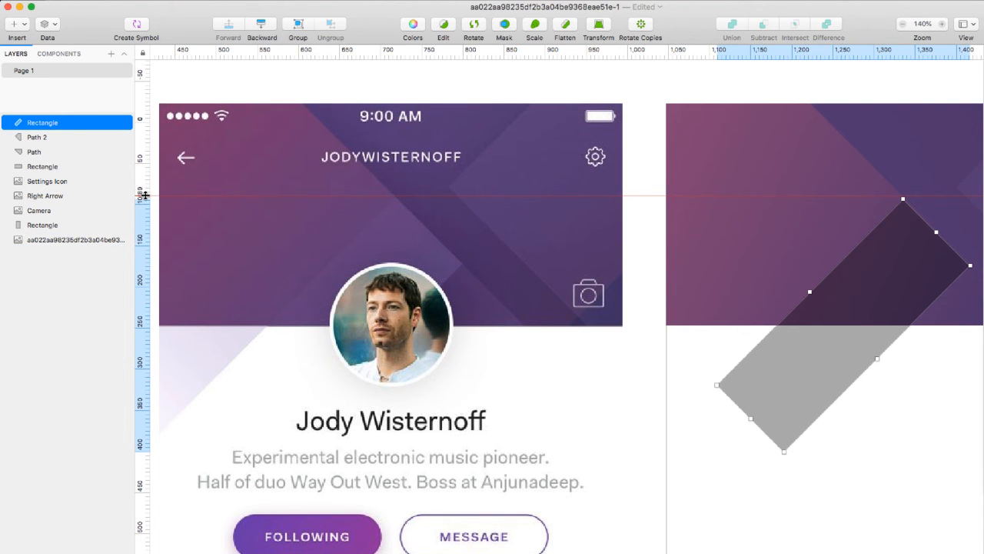
left_click(145, 196)
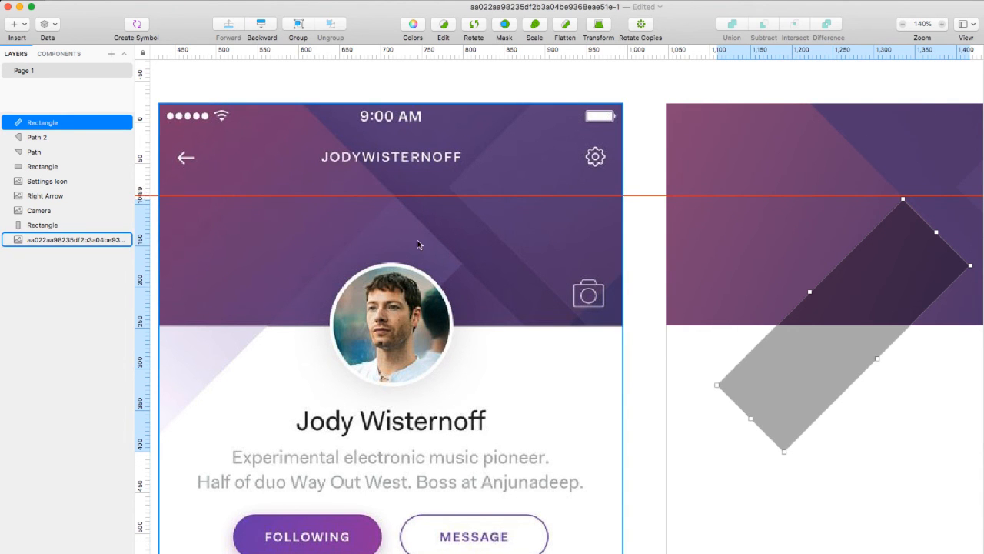
left_click_drag(865, 286, 863, 282)
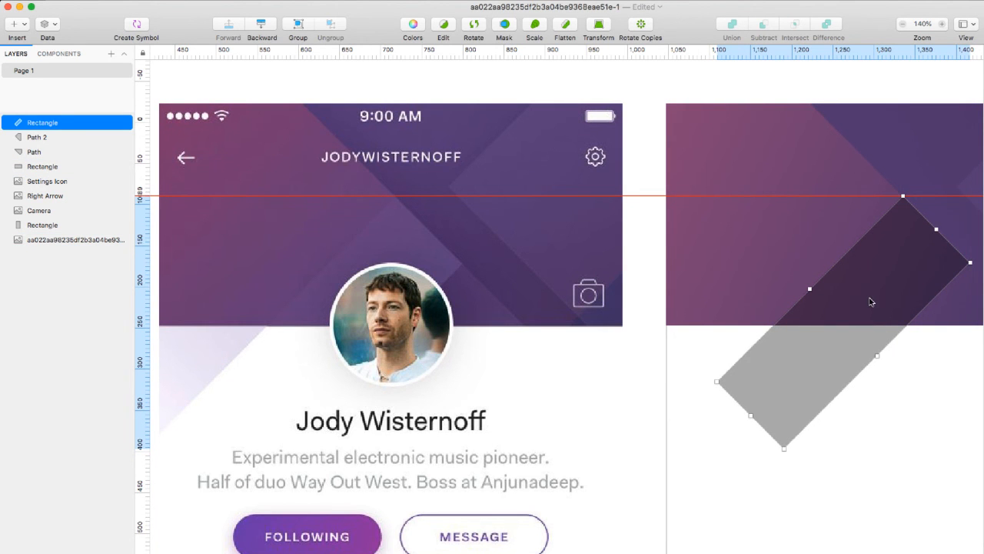
right_click(142, 198)
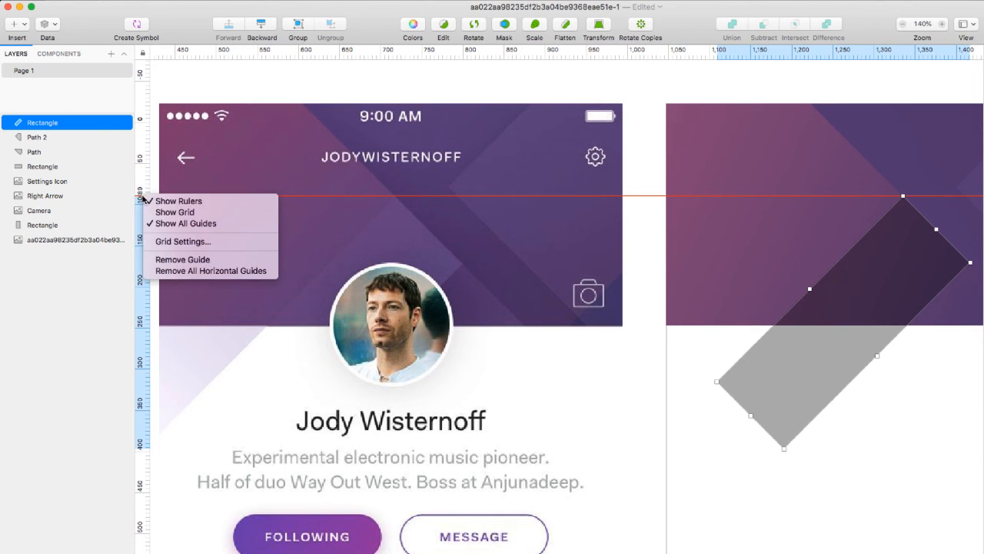
left_click(172, 269)
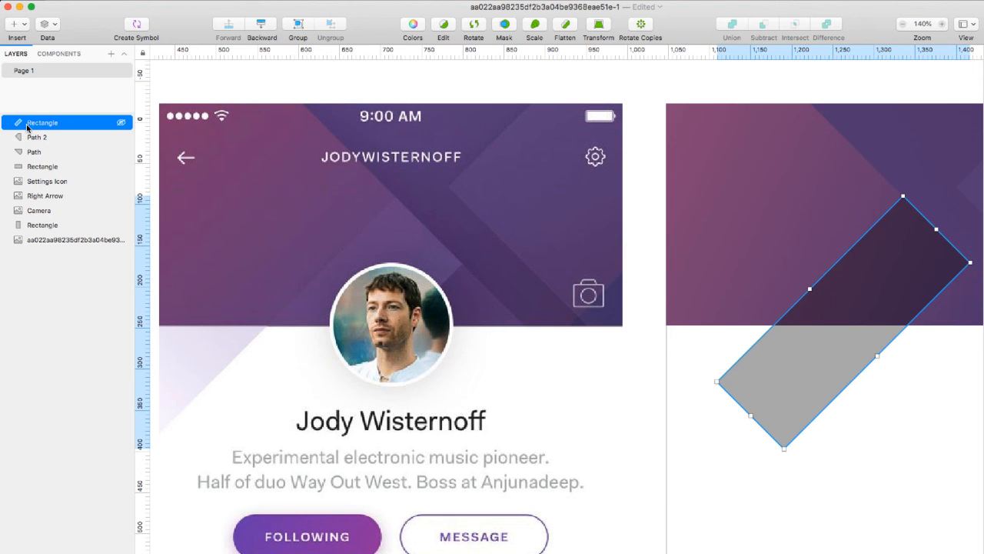
- Place the rotated rectangle's layer below Path 2 and Path, and shift the shape to X 1114.7, Y 85.2
left_click_drag(28, 127, 29, 158)
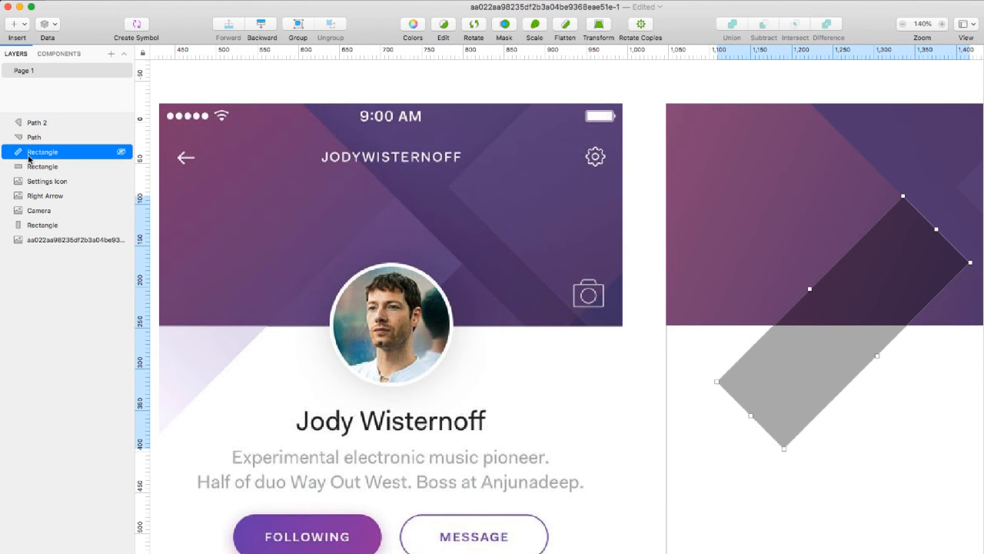
left_click(905, 380)
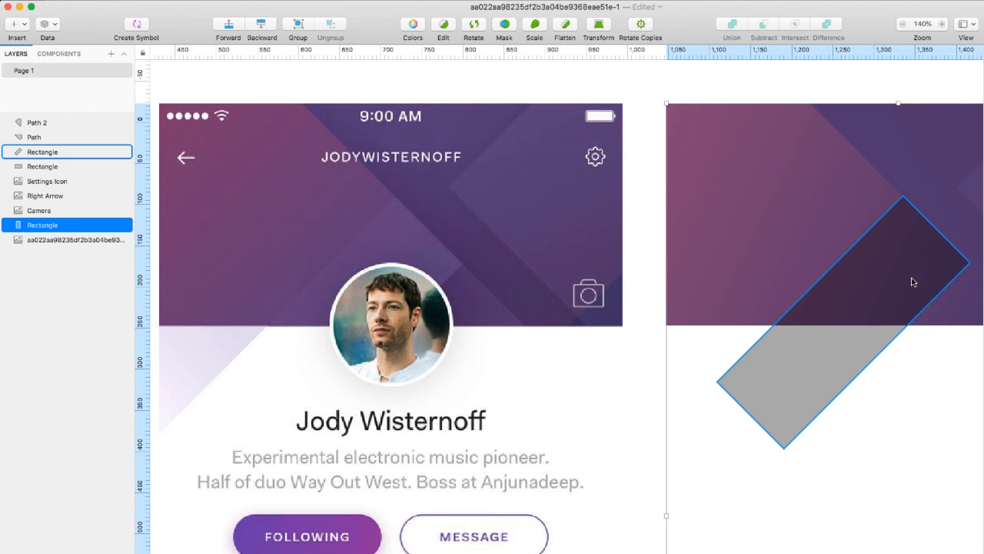
left_click_drag(912, 280, 916, 276)
left_click(937, 359)
left_click(916, 286)
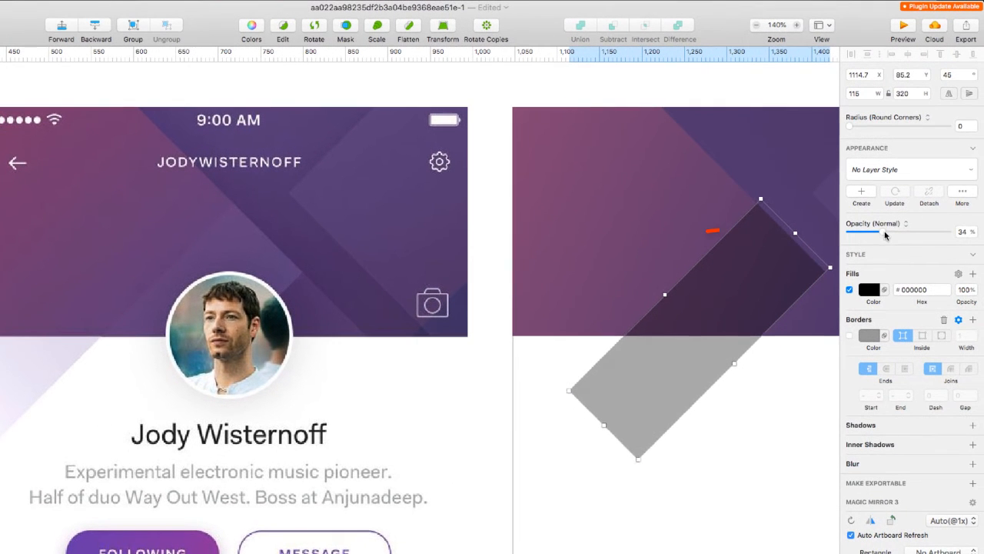
- Restore the rectangle's opacity to 100% and give it a linear gradient running nearly horizontally from left of the shape to its right corner
left_click_drag(918, 231, 968, 231)
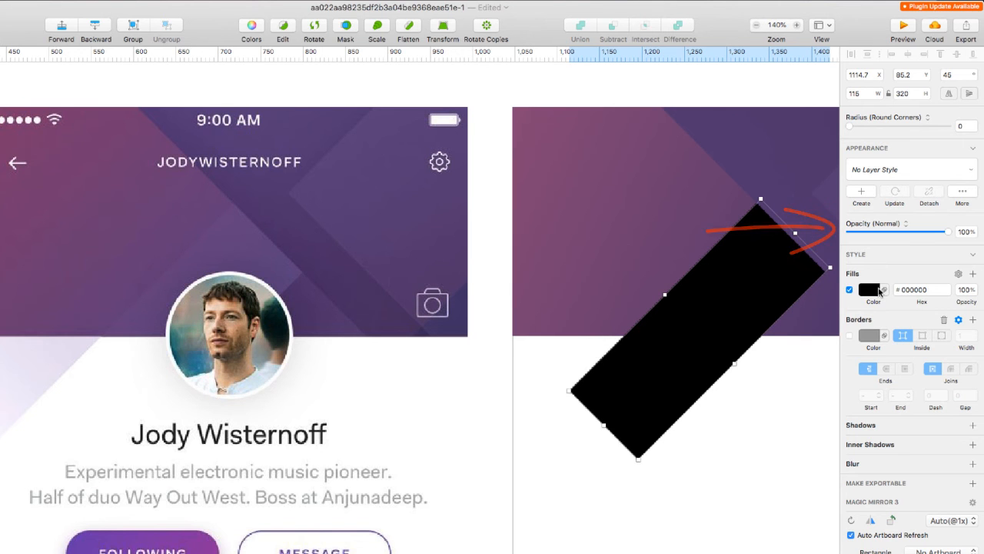
left_click(879, 296)
left_click(891, 316)
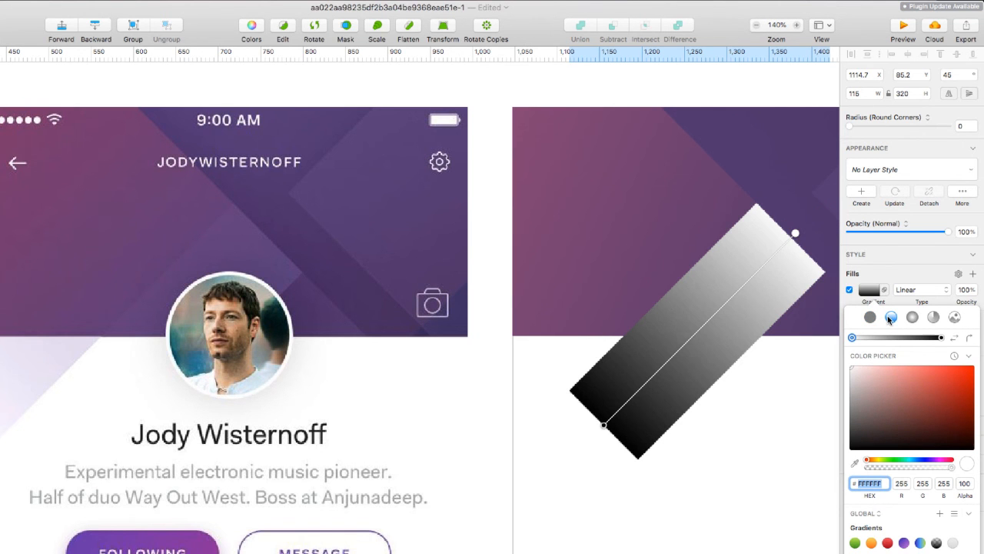
left_click_drag(796, 234, 824, 273)
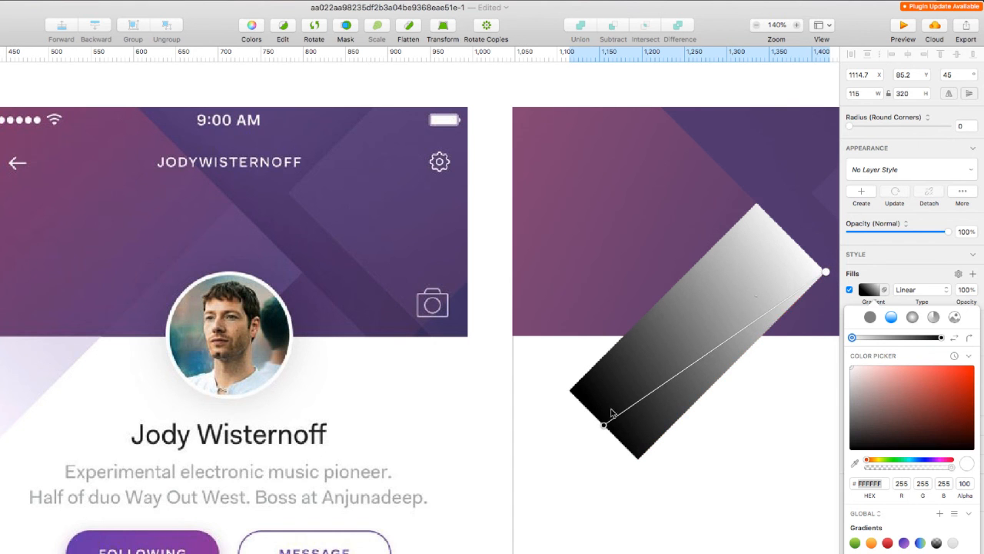
left_click_drag(605, 423, 575, 268)
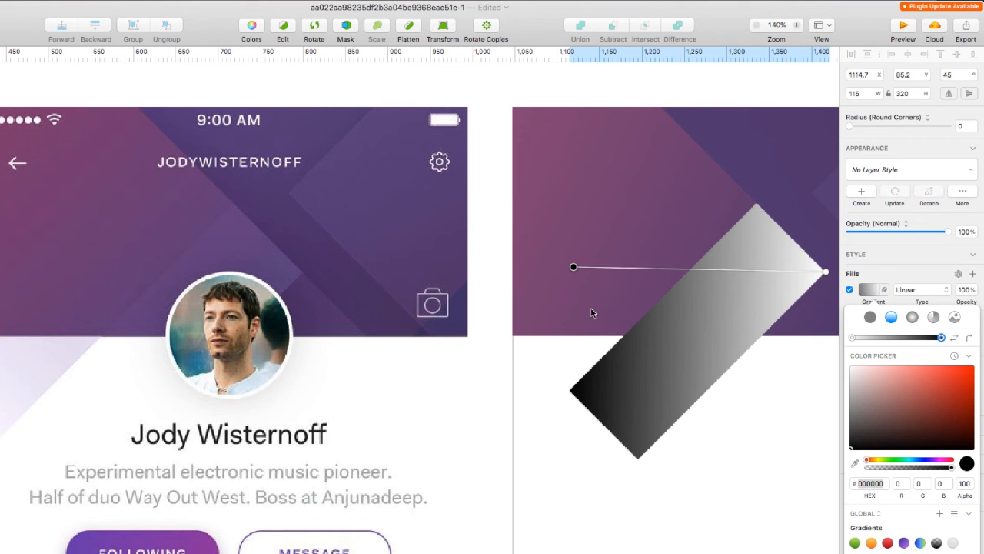
- Sample the gradient's stops from the mockup's diagonal band beside the avatar, #694A83 for the left stop and #644A89 for the right stop
left_click(576, 268)
left_click_drag(941, 338, 921, 339)
key("BackSpace")
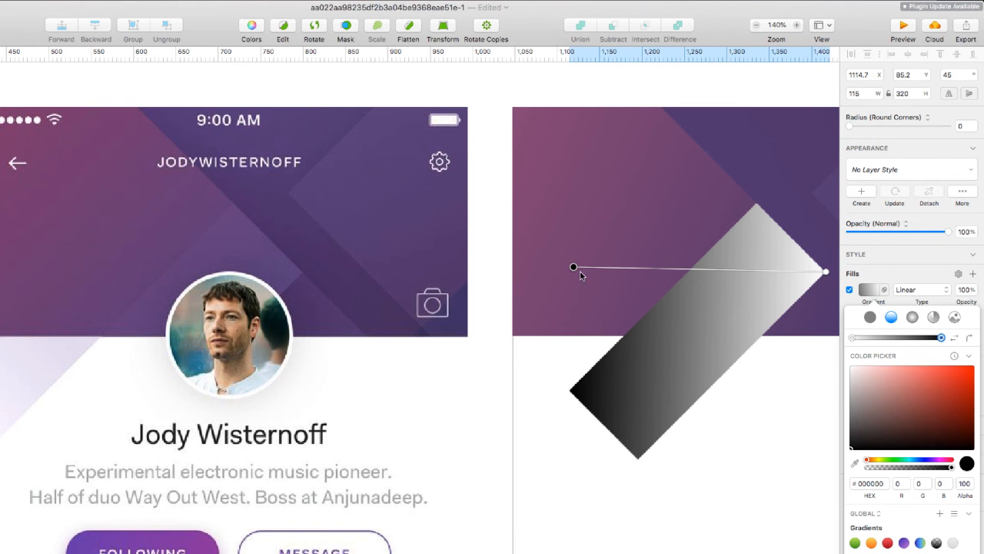
left_click(854, 463)
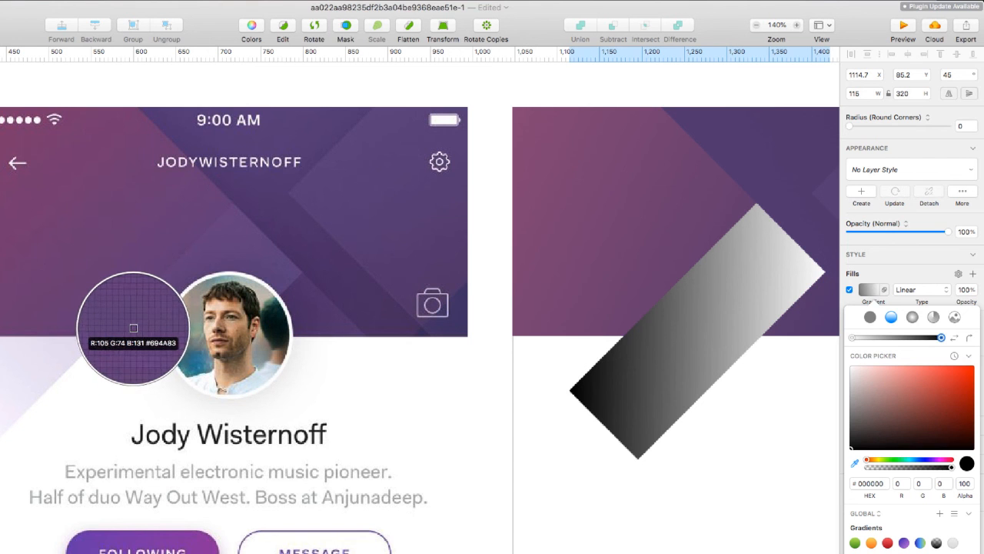
left_click(138, 320)
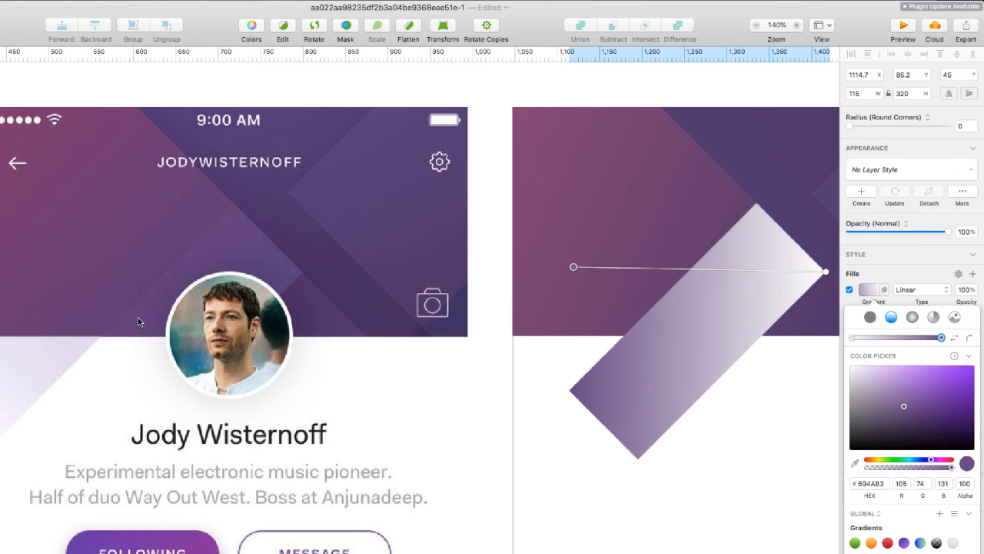
left_click(825, 272)
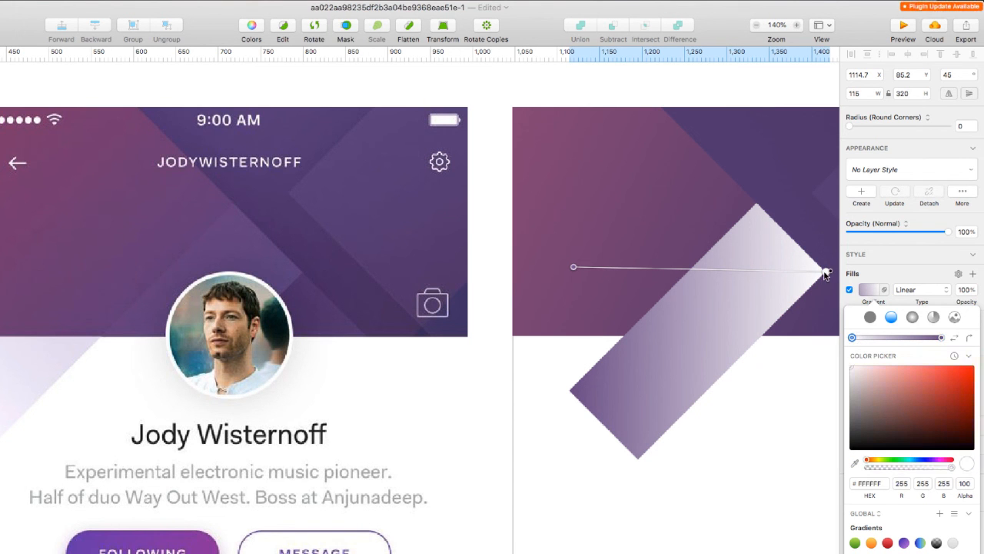
left_click(855, 463)
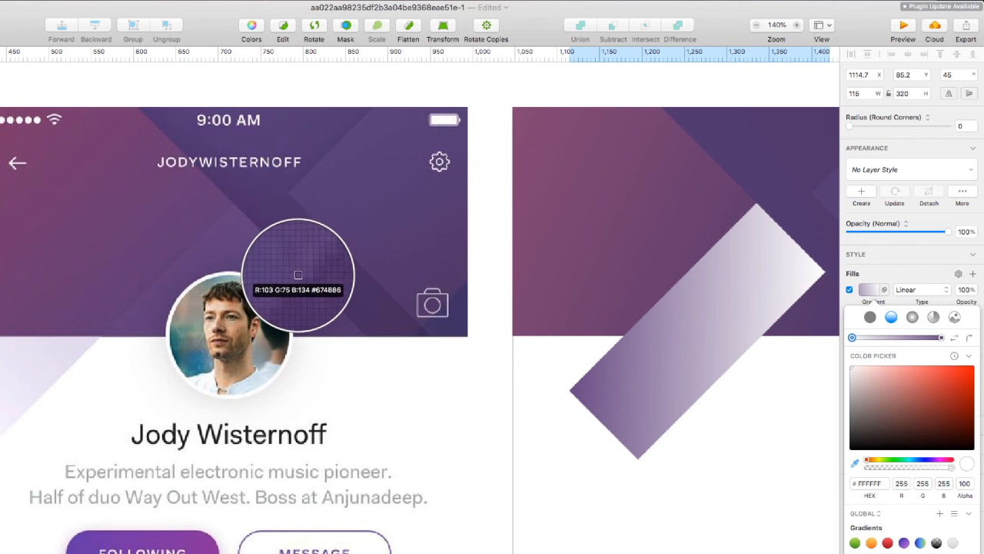
left_click(295, 276)
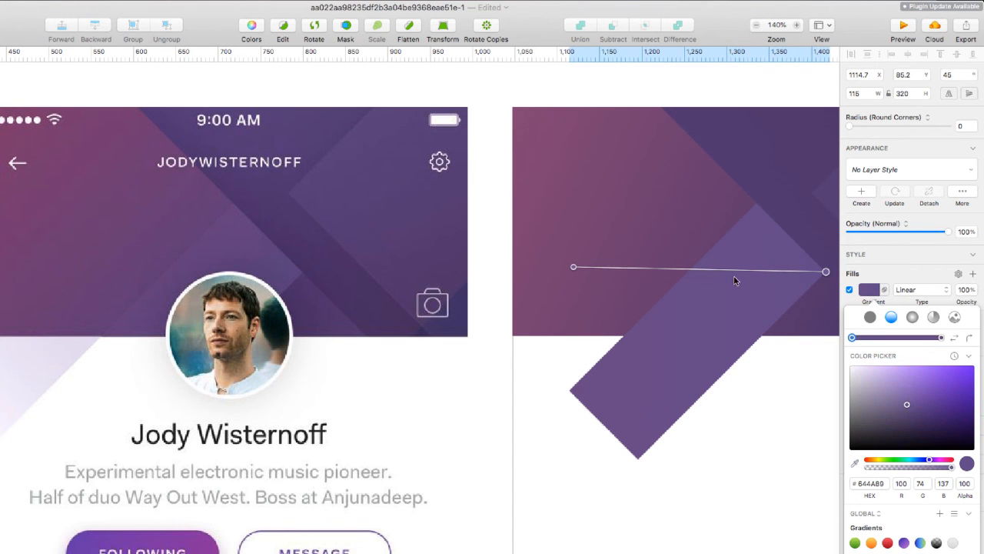
left_click(780, 402)
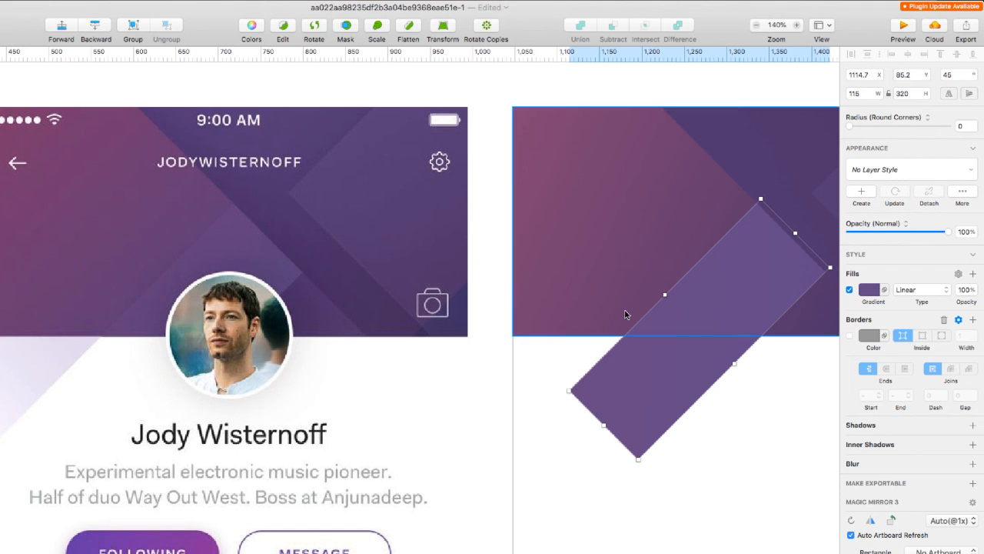
- Reduce the gradient rectangle's opacity to 37%
left_click_drag(949, 233, 884, 232)
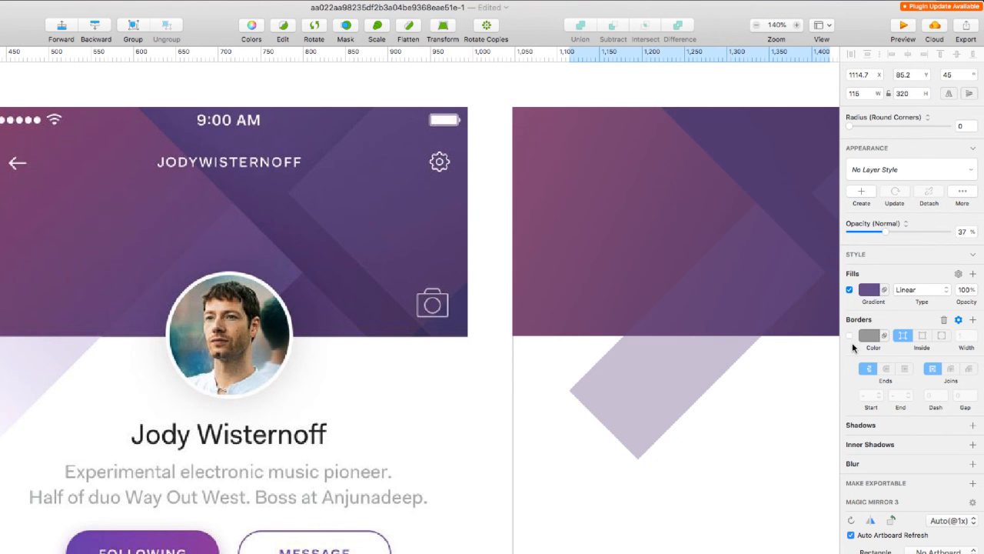
scroll(668, 351, "right", 6)
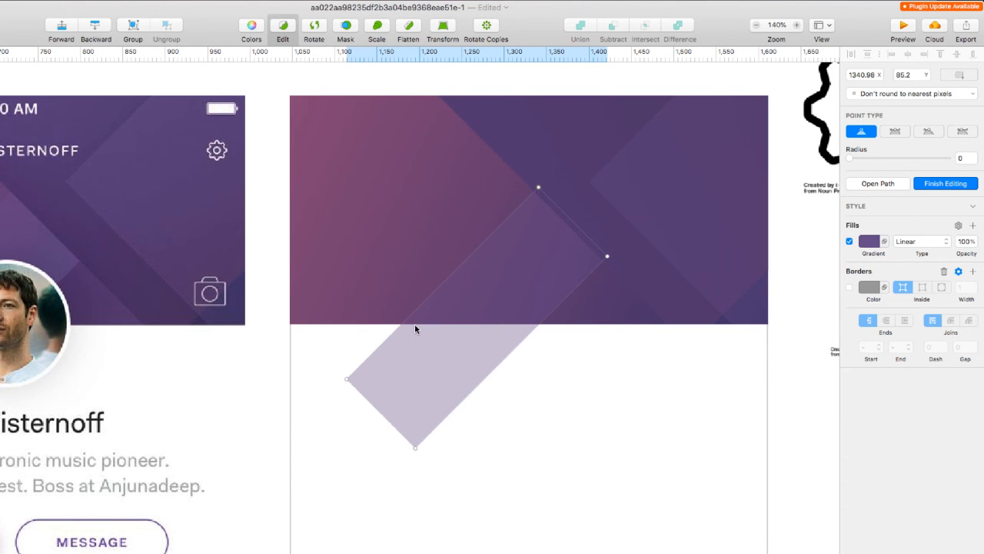
key("Escape")
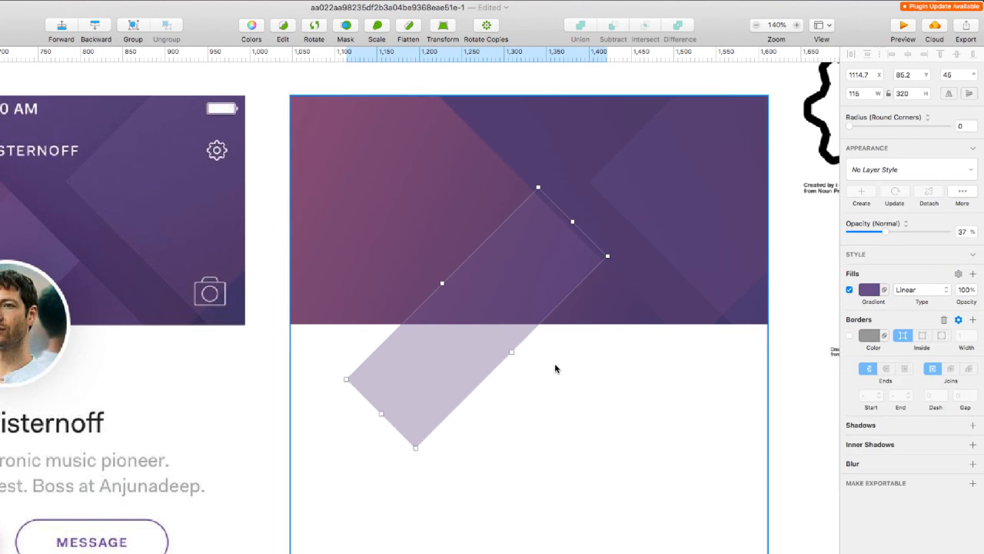
- Duplicate the header background rectangle and intersect the copy with the rotated gradient rectangle
left_click(555, 368)
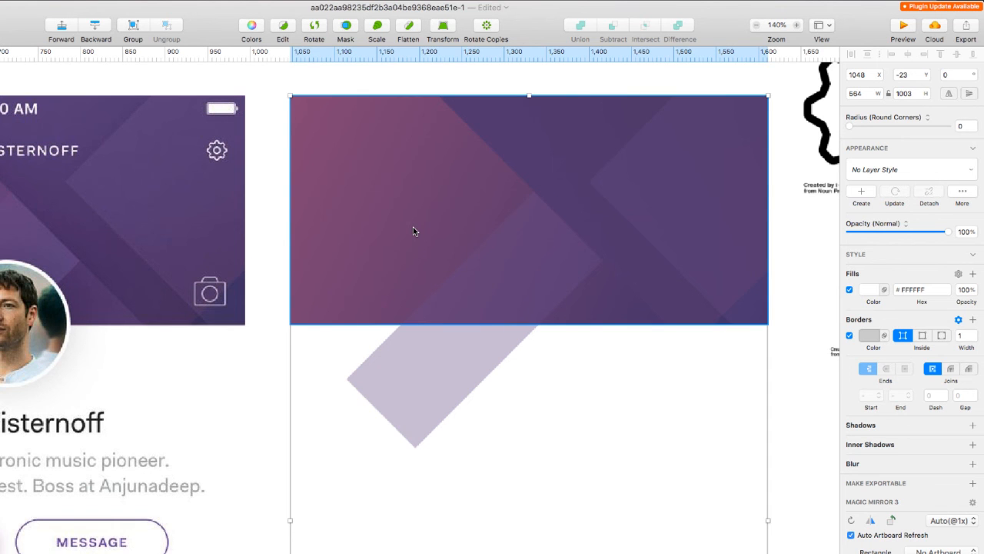
left_click(413, 230)
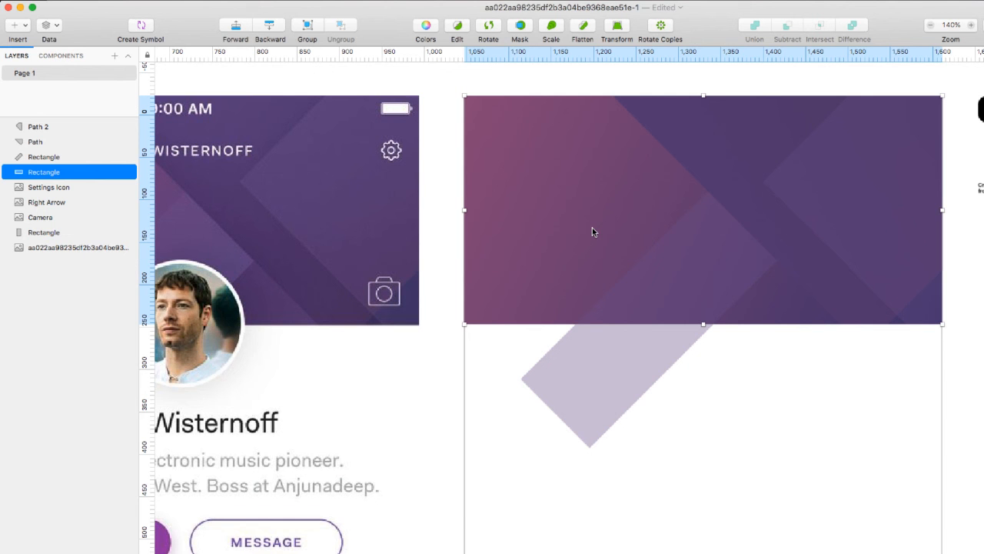
key("super+d")
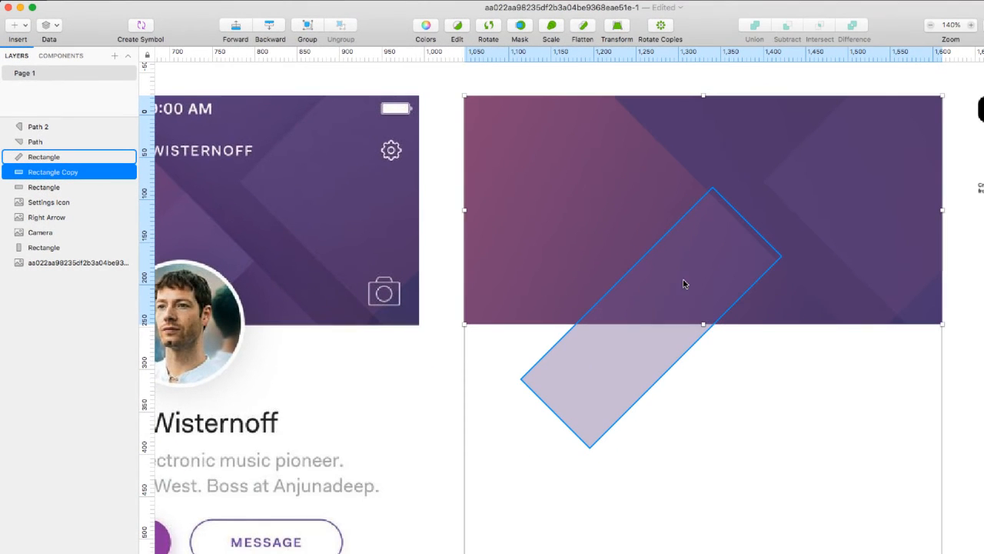
left_click(696, 280, "shift")
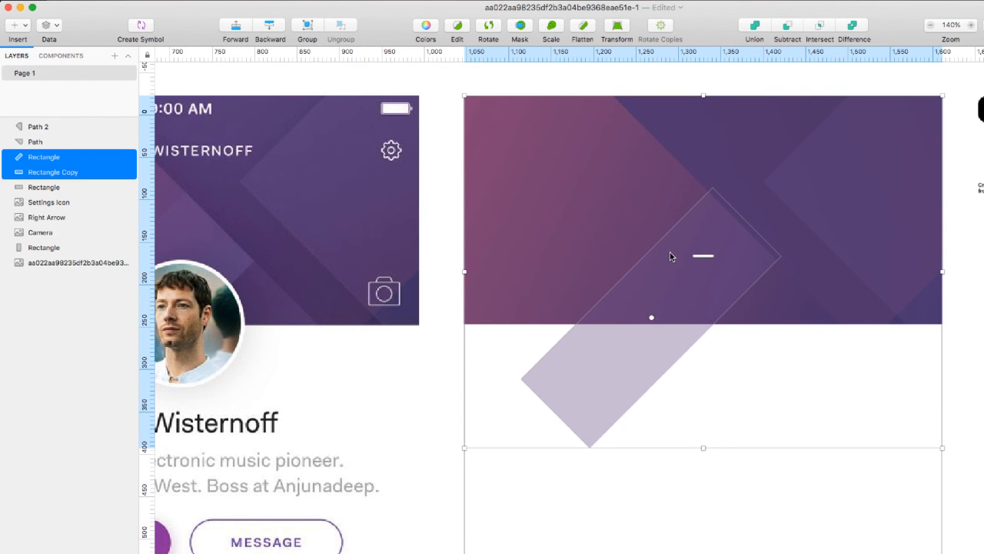
left_click(820, 29)
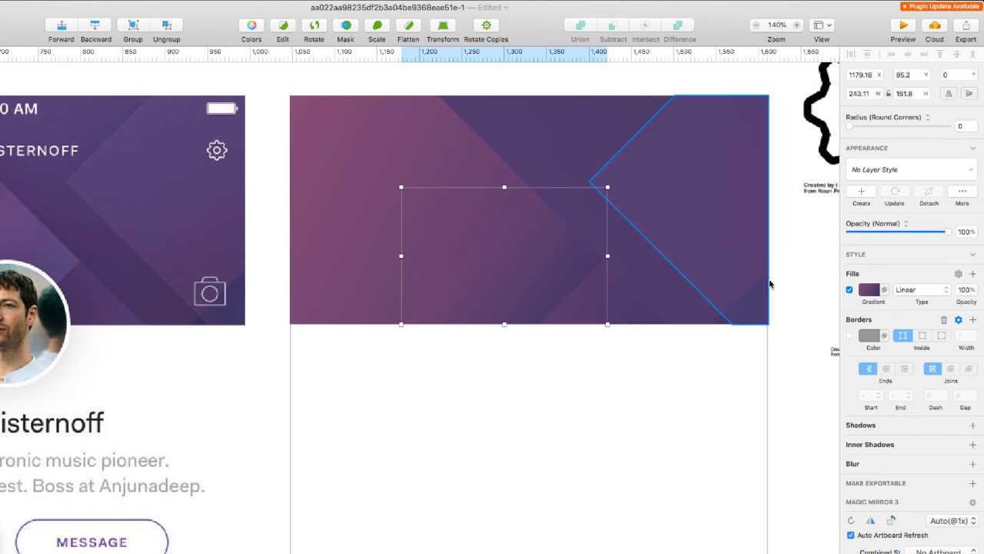
- Align the clipped band's linear gradient horizontally, running from just outside its left edge to just outside its right edge
left_click(867, 291)
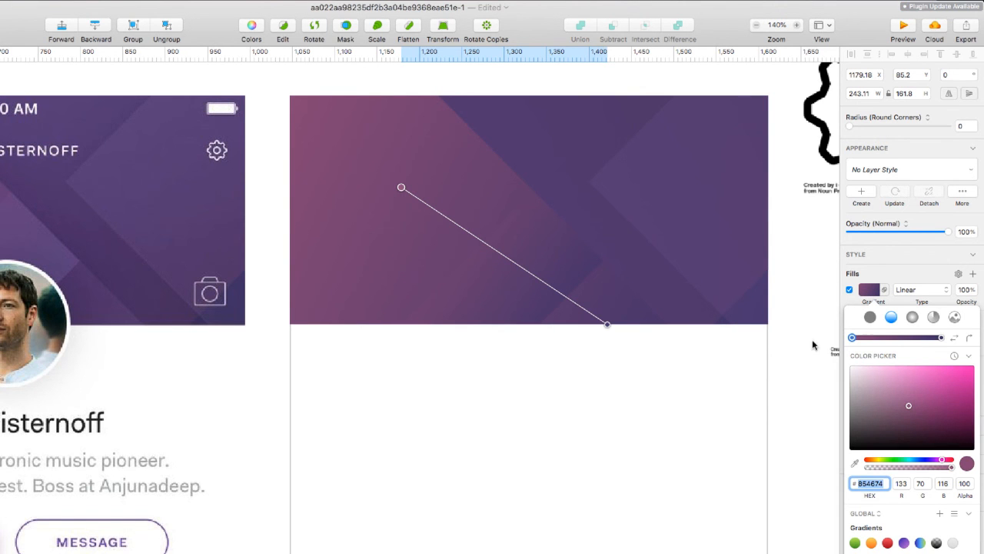
left_click_drag(608, 324, 635, 271)
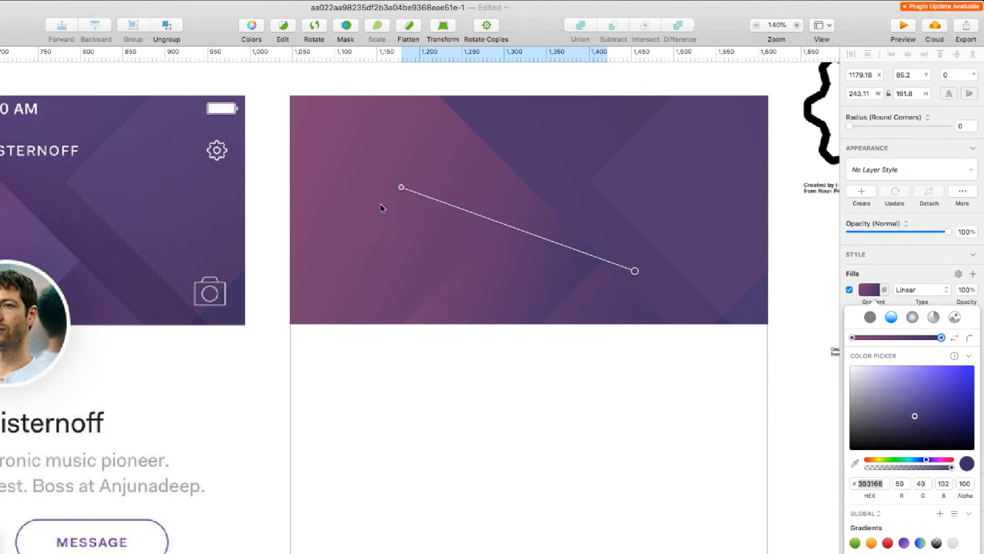
left_click_drag(402, 189, 392, 271)
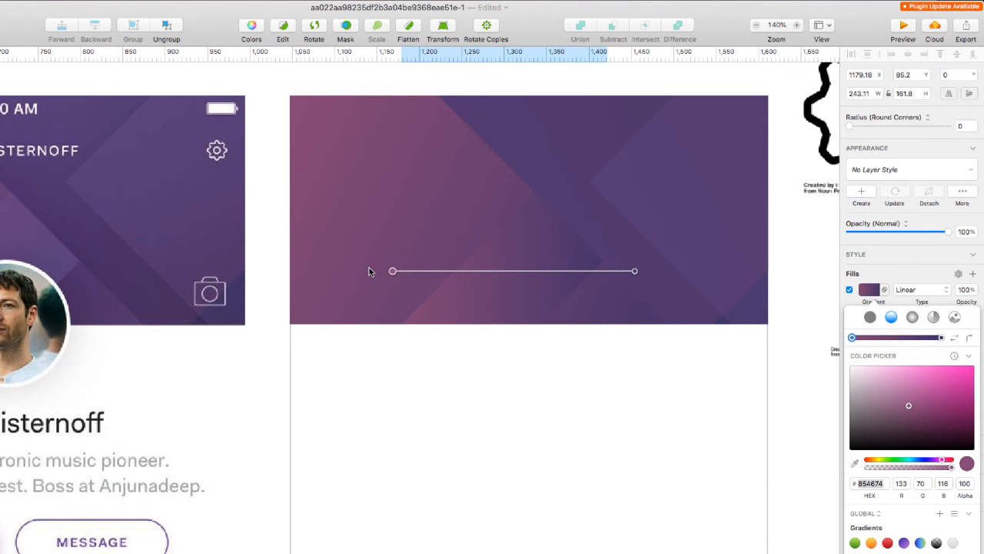
- Sample the clipped band's gradient stops from the mockup's diagonal band, #6C4B84 for the left stop and #644A89 for the right
scroll(362, 285, "left", 5)
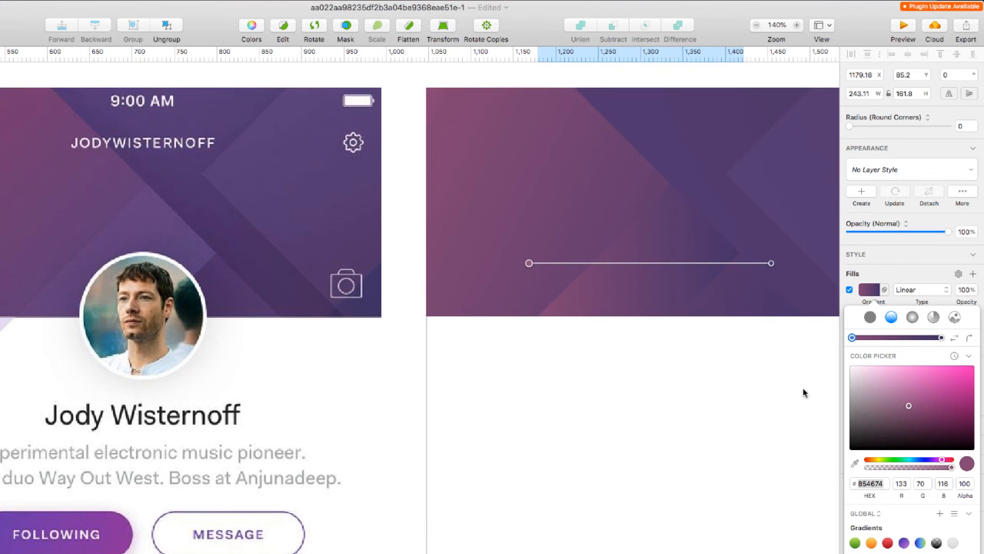
left_click(855, 465)
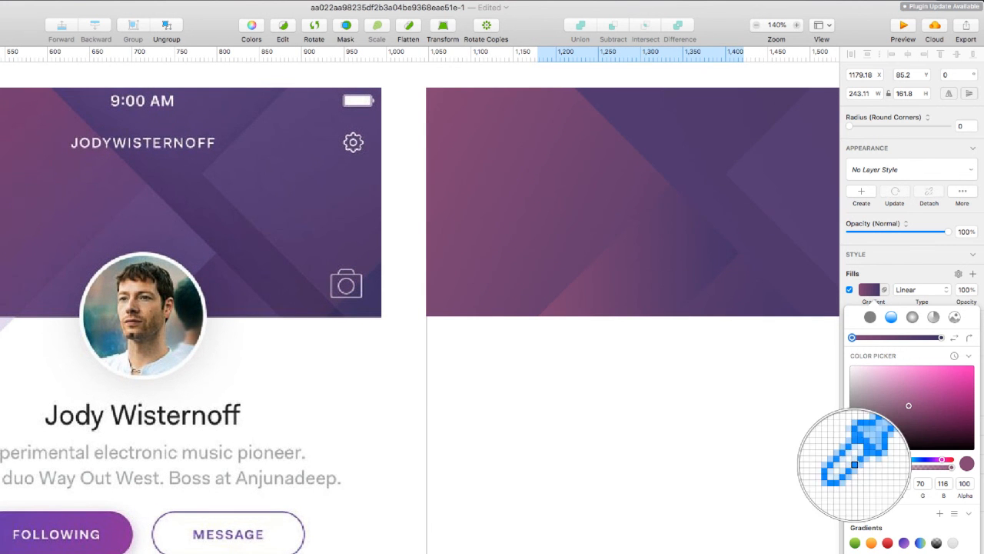
left_click(41, 306)
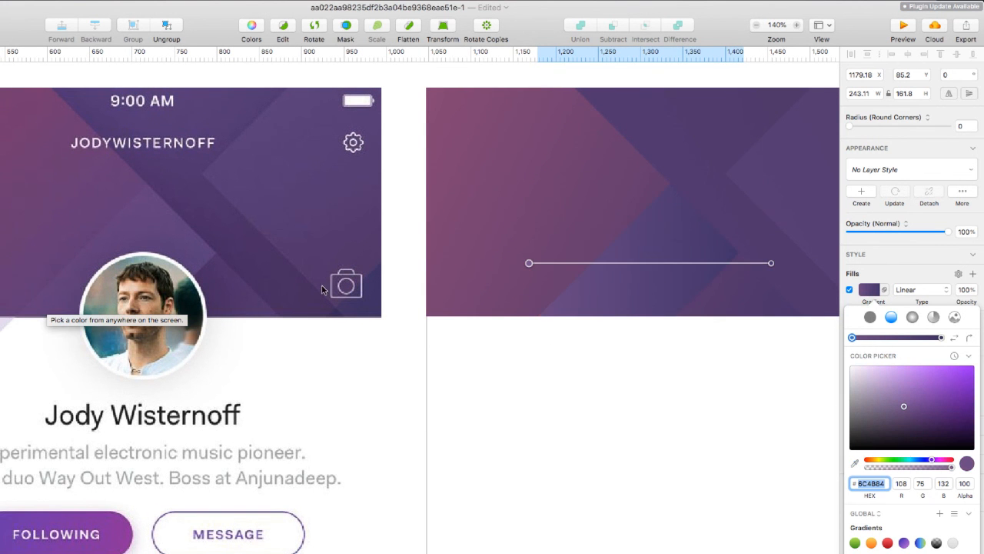
left_click(771, 263)
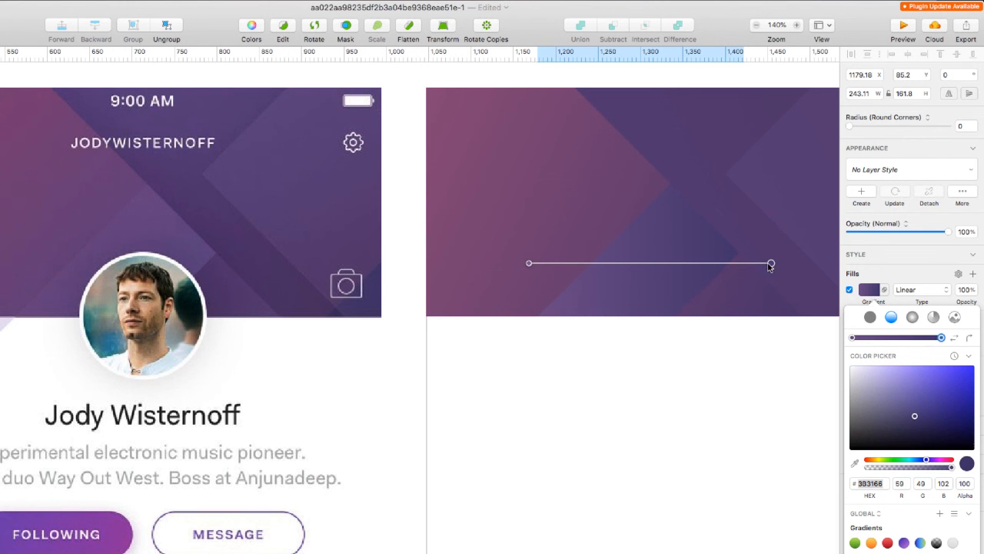
left_click(855, 464)
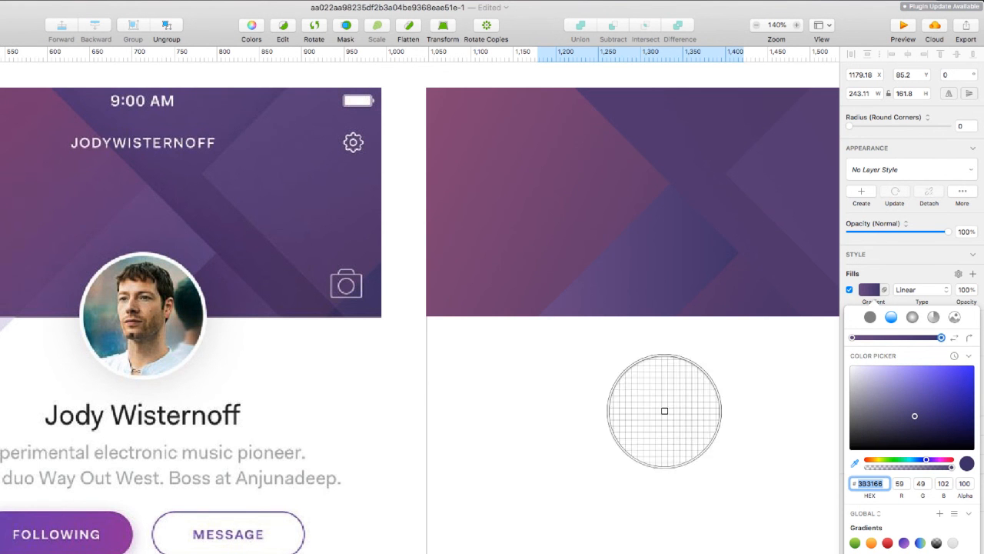
left_click(209, 257)
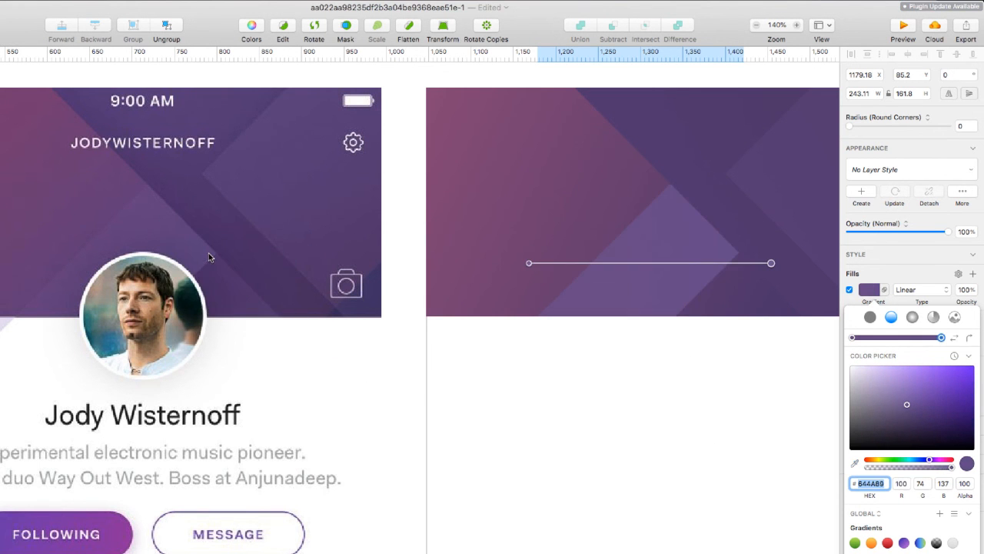
left_click(751, 347)
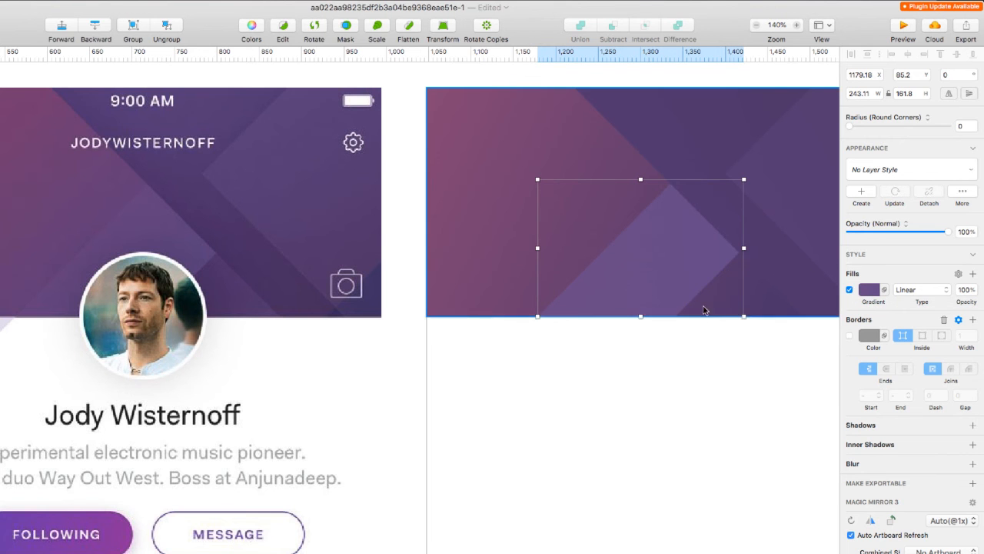
- Reduce the clipped gradient band's opacity to 32%
left_click_drag(947, 231, 877, 232)
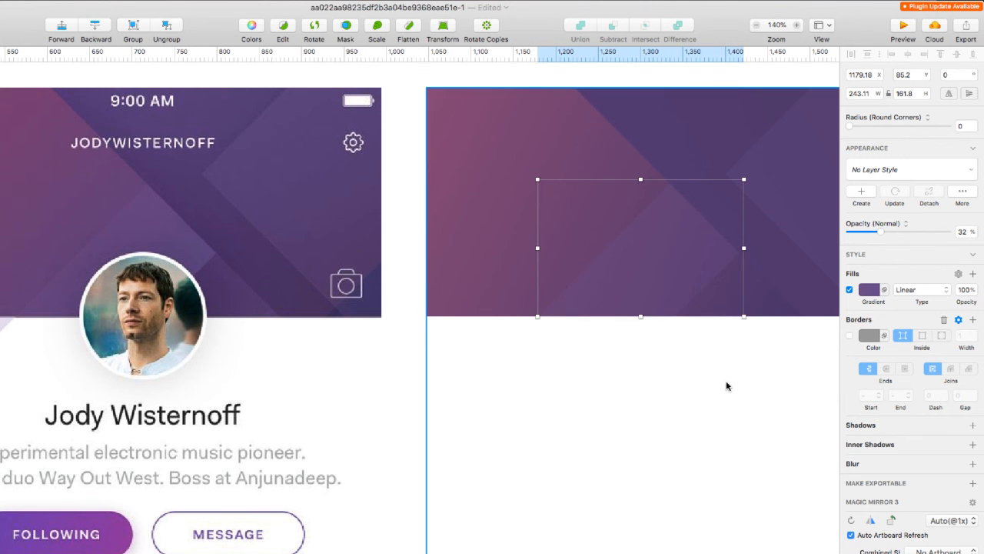
left_click_drag(582, 371, 749, 358)
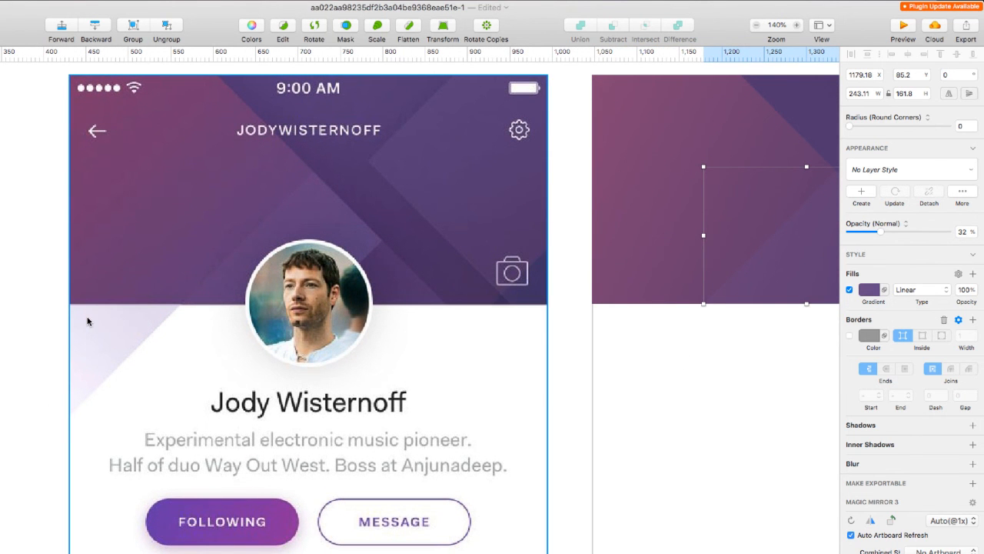
left_click(642, 412)
scroll(637, 413, "right", 5)
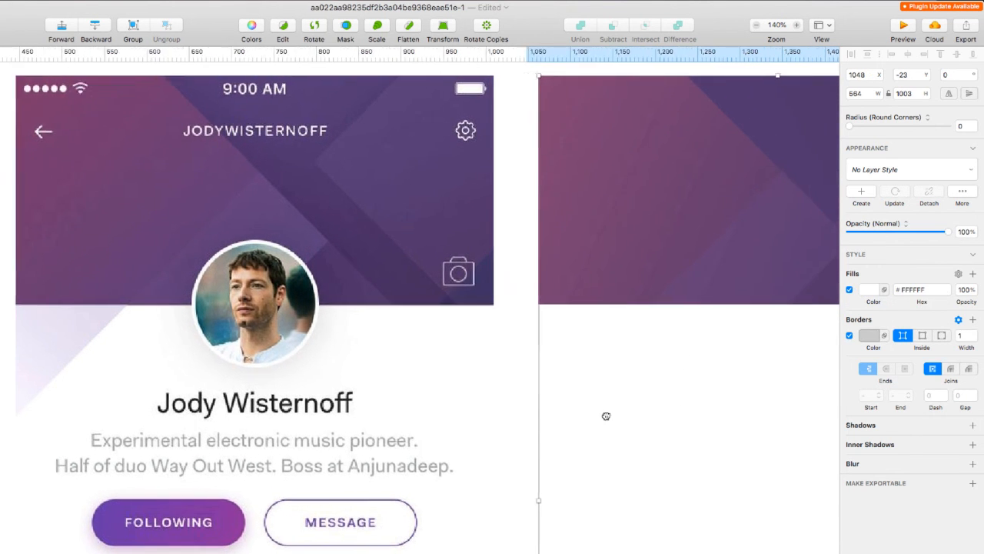
- Duplicate the clipped band, flip the copy horizontally and vertically, and move it below the header's left corner to X 951, Y 233
left_click(630, 290)
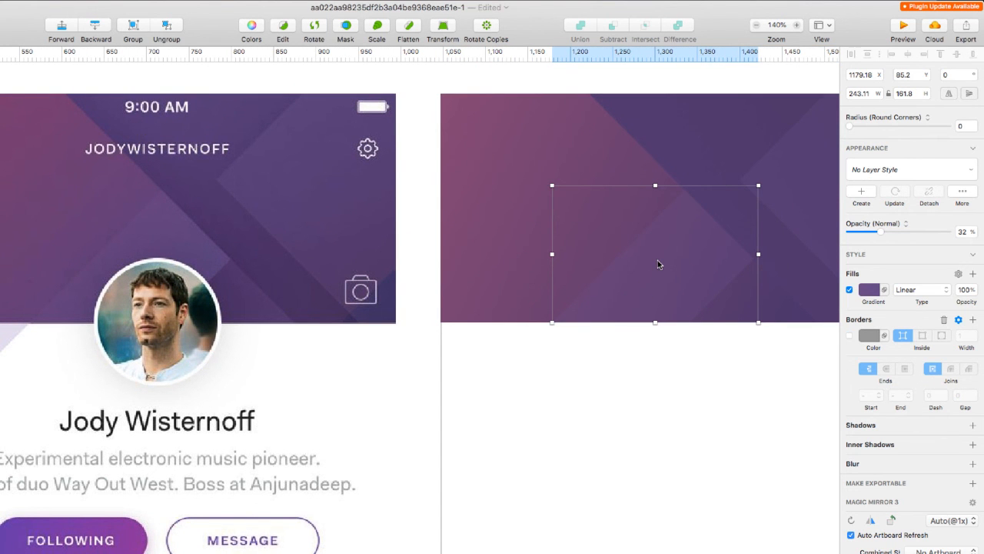
key("super+d")
left_click(950, 94)
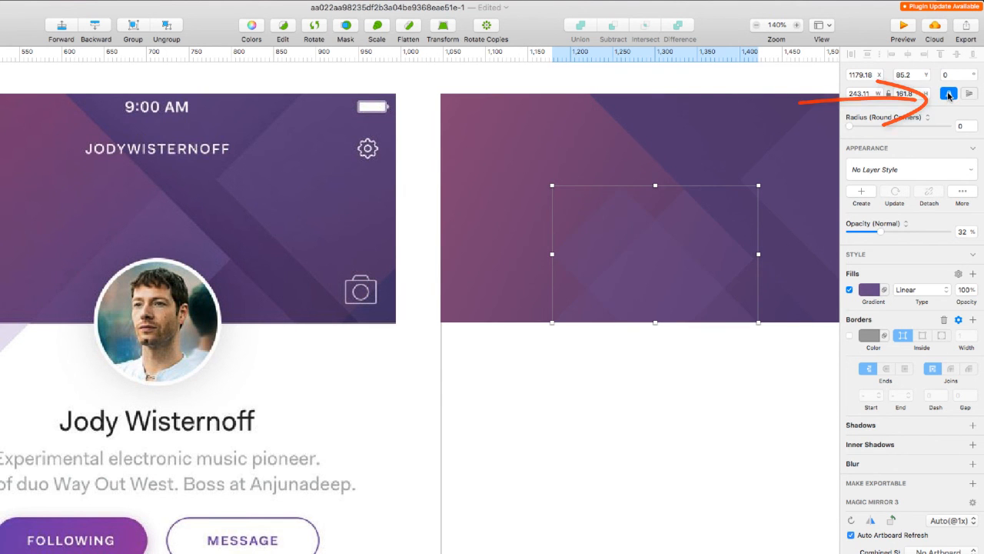
left_click(969, 93)
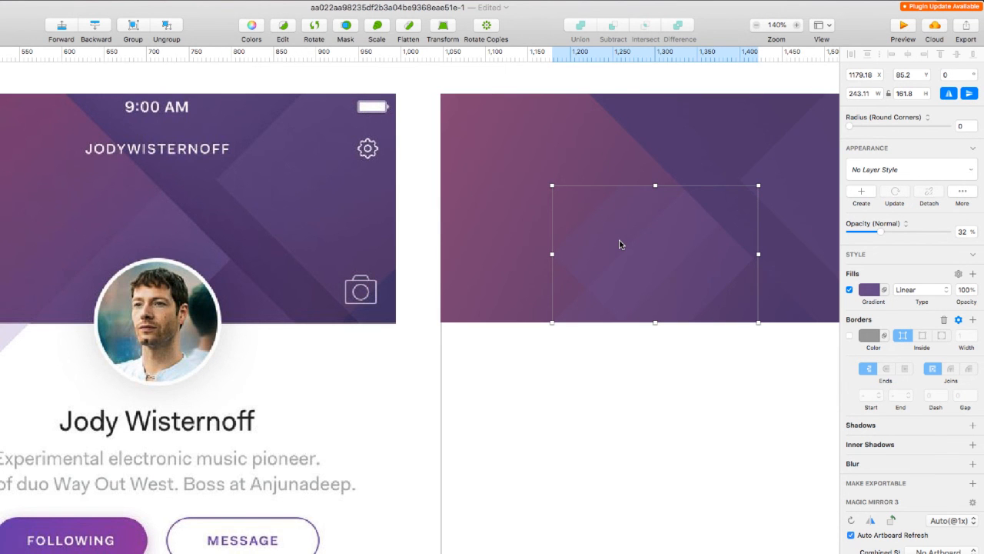
left_click_drag(621, 244, 425, 372)
- Set the flipped copy's opacity to 100% and its first gradient stop to #D9A5FF
left_click_drag(881, 231, 959, 233)
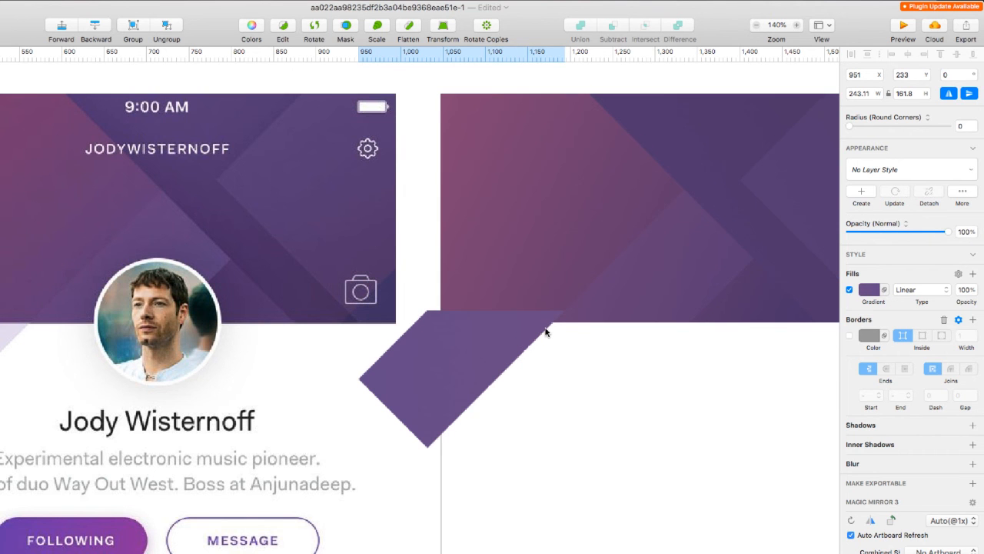
left_click(868, 289)
left_click_drag(906, 376, 893, 366)
- Nudge the flipped purple shape left to X 950, keeping Y at 233
scroll(508, 318, "up", 5)
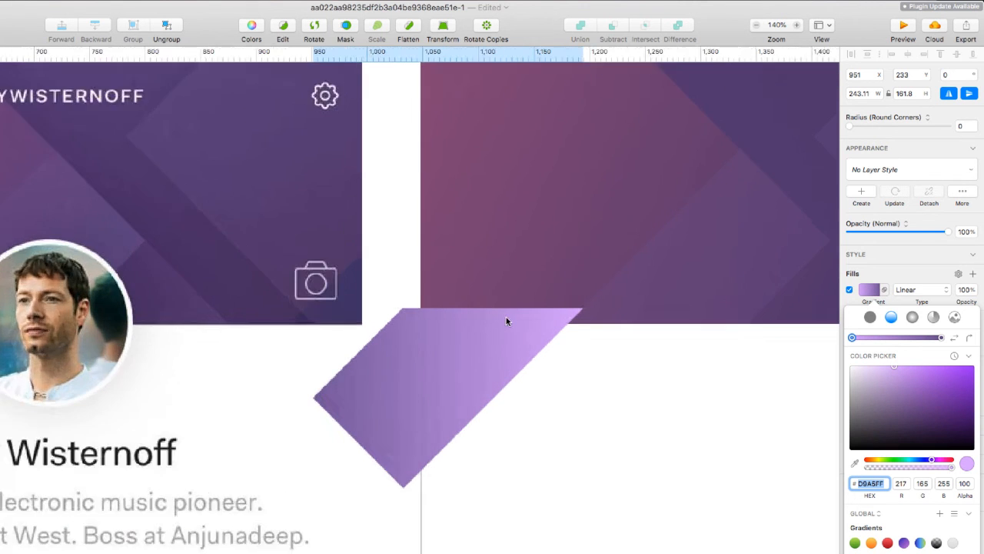
scroll(508, 321, "up", 2)
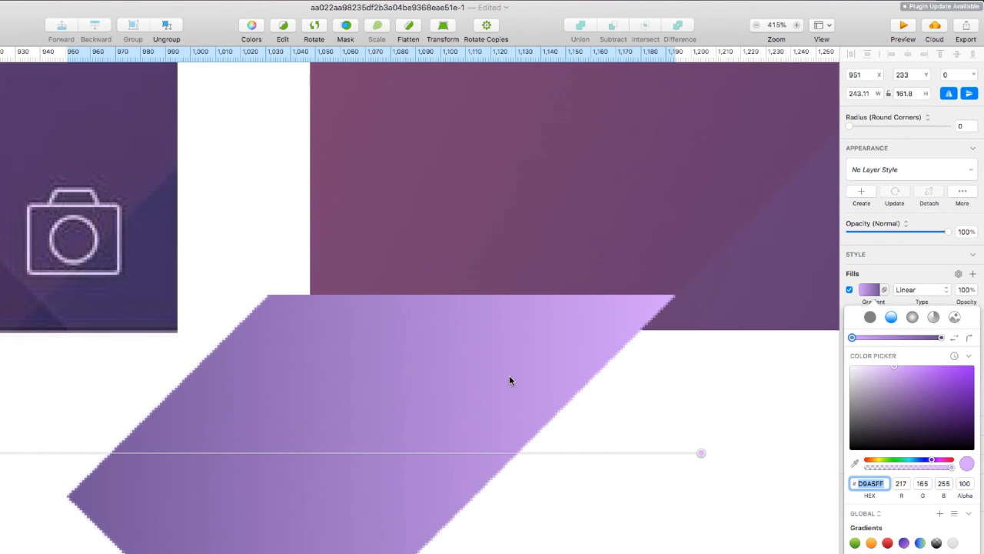
left_click(218, 211)
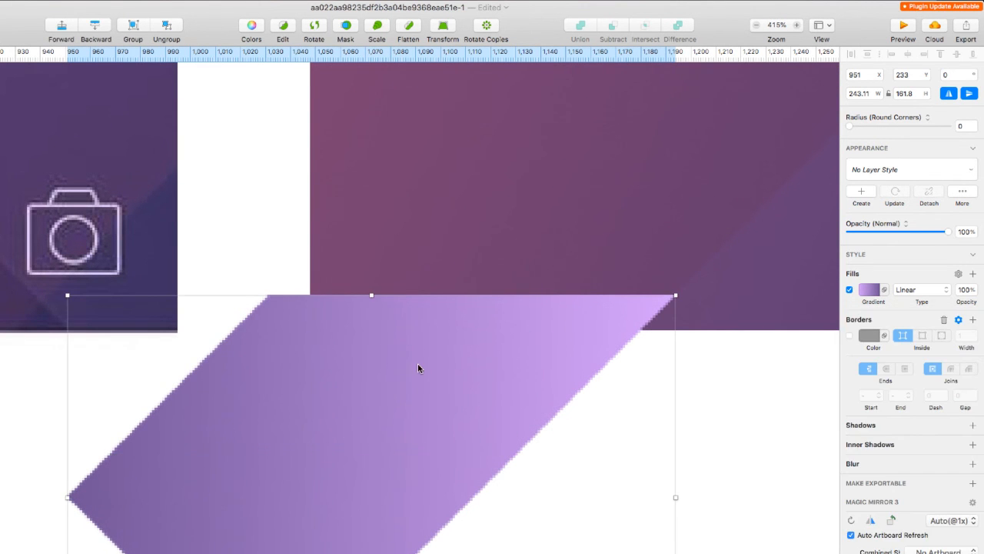
key("Left")
key("Left")
key("Up")
key("Right")
key("Down")
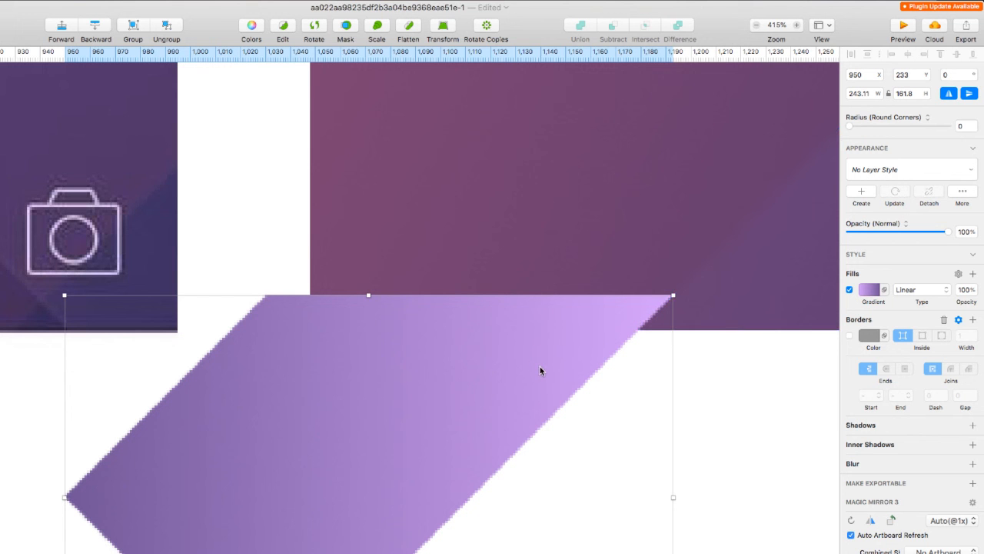
- Draw a 143 × 164 rectangle at X 1048, Y 247 under the header's left corner and intersect it with the flipped purple shape
scroll(540, 366, "down", 5)
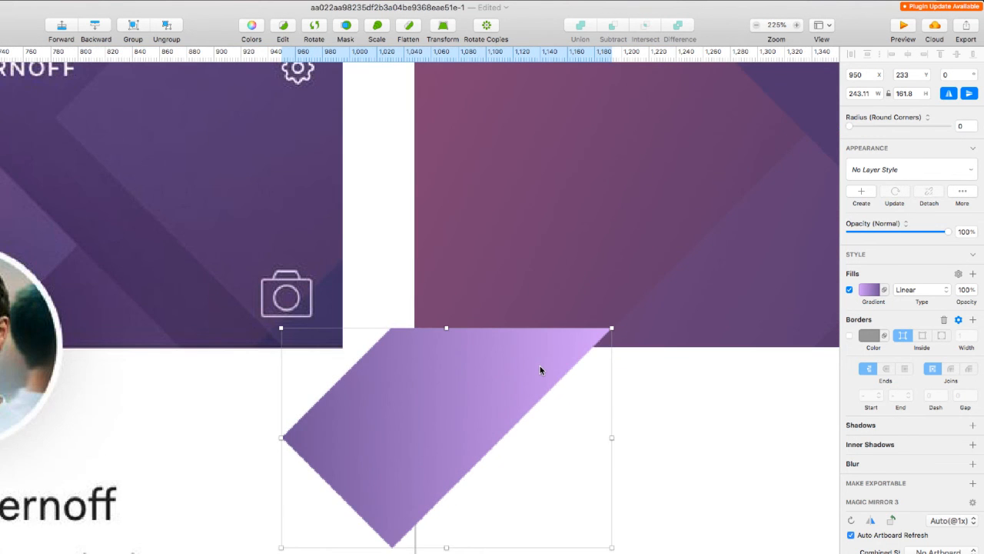
left_click(673, 426)
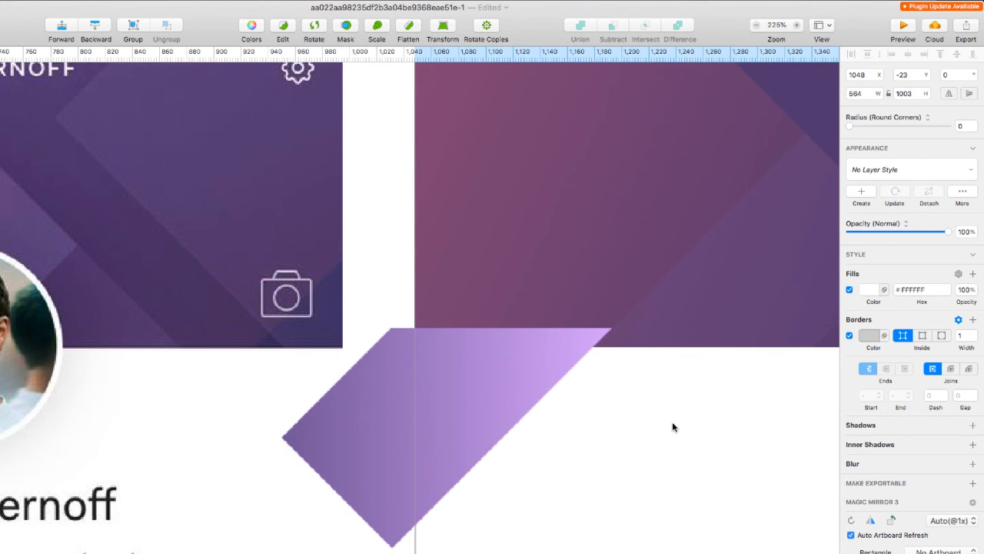
key("r")
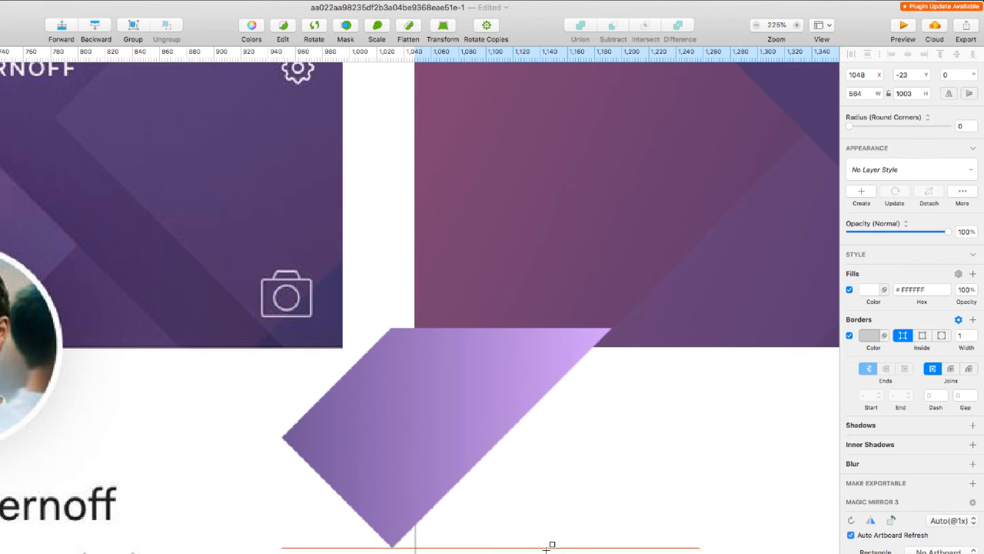
left_click_drag(611, 553, 416, 346)
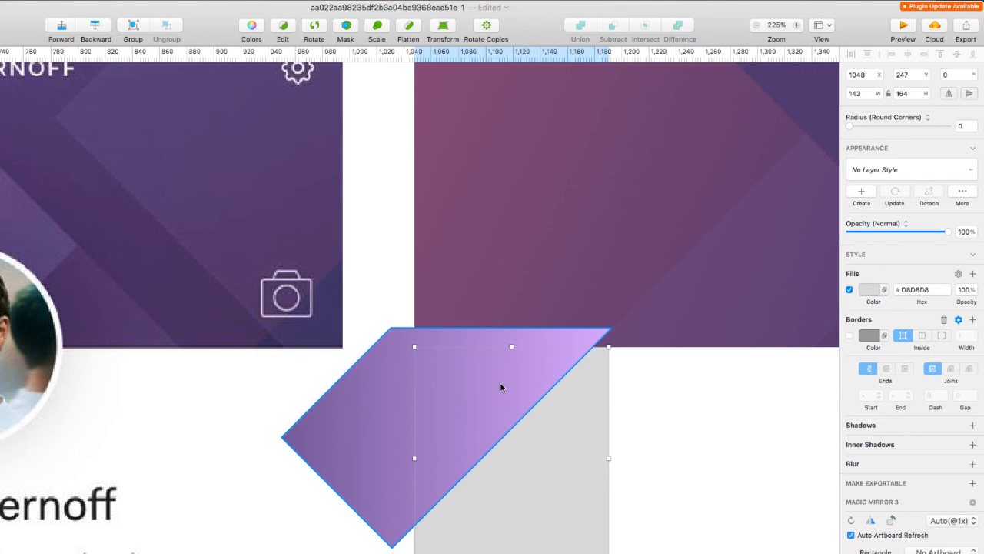
left_click(370, 447, "shift")
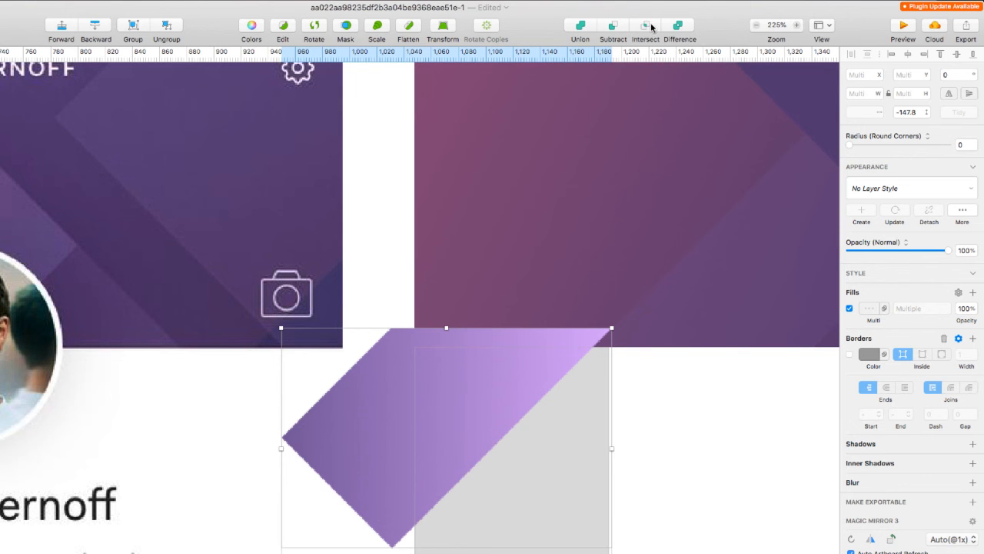
left_click(646, 26)
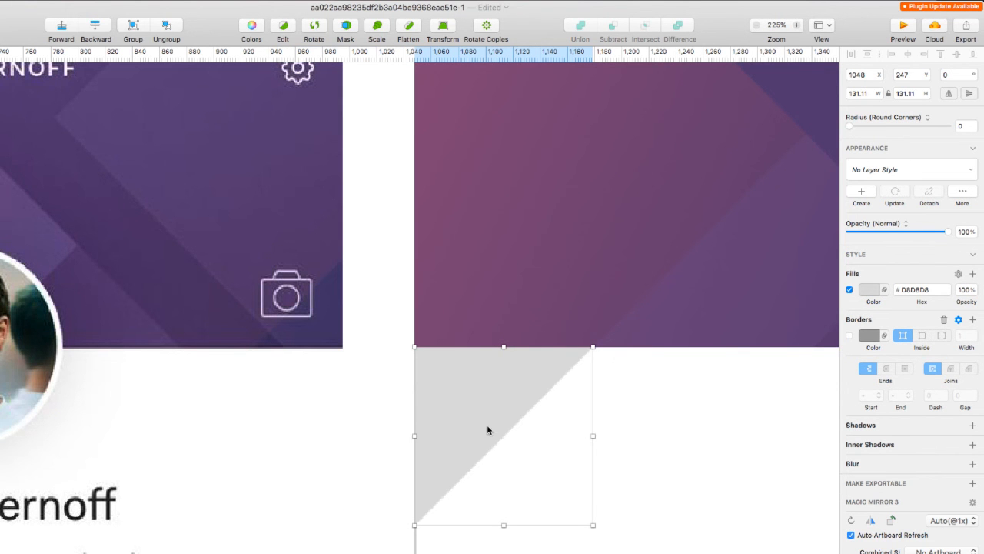
- Change the grey triangle's fill to a linear gradient and lay its axis horizontally across the shape, with the first stop at the right edge
scroll(494, 414, "down", 5)
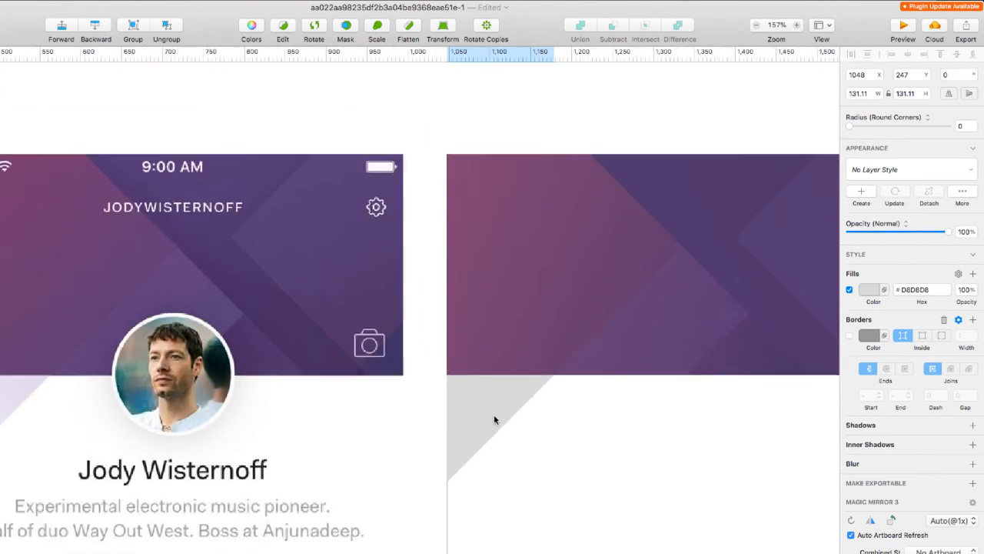
left_click_drag(522, 464, 577, 432)
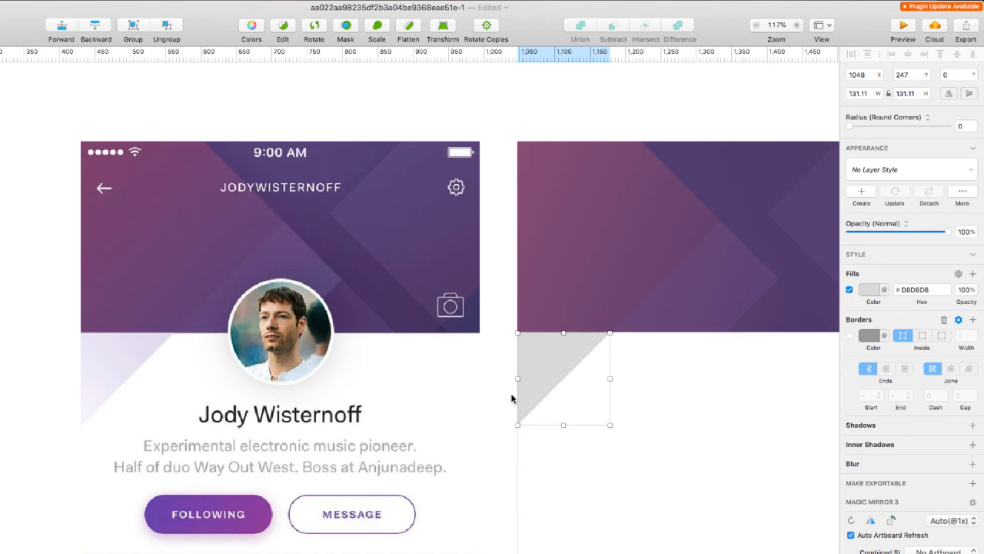
left_click(872, 292)
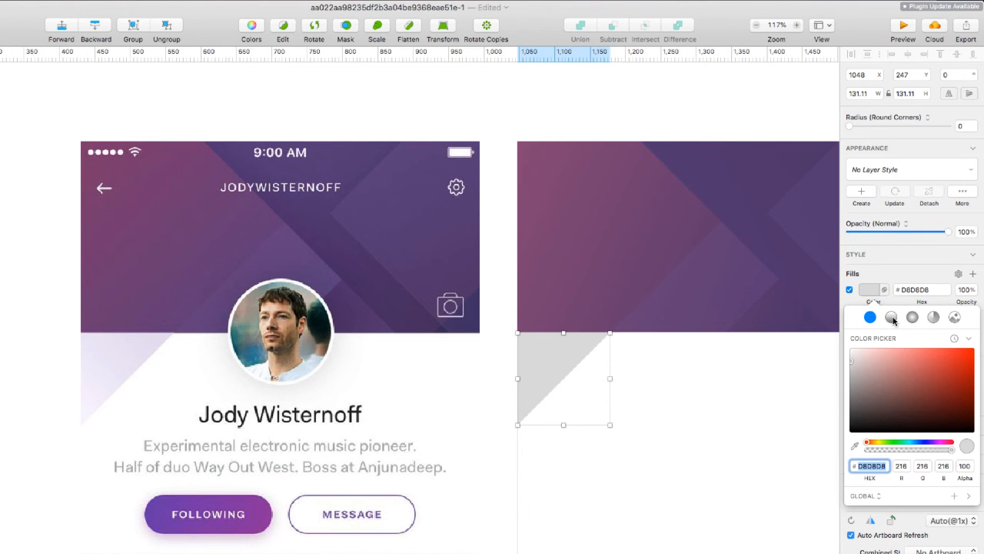
left_click(891, 317)
left_click_drag(563, 333, 610, 336)
left_click_drag(563, 425, 518, 378)
left_click_drag(610, 333, 610, 378)
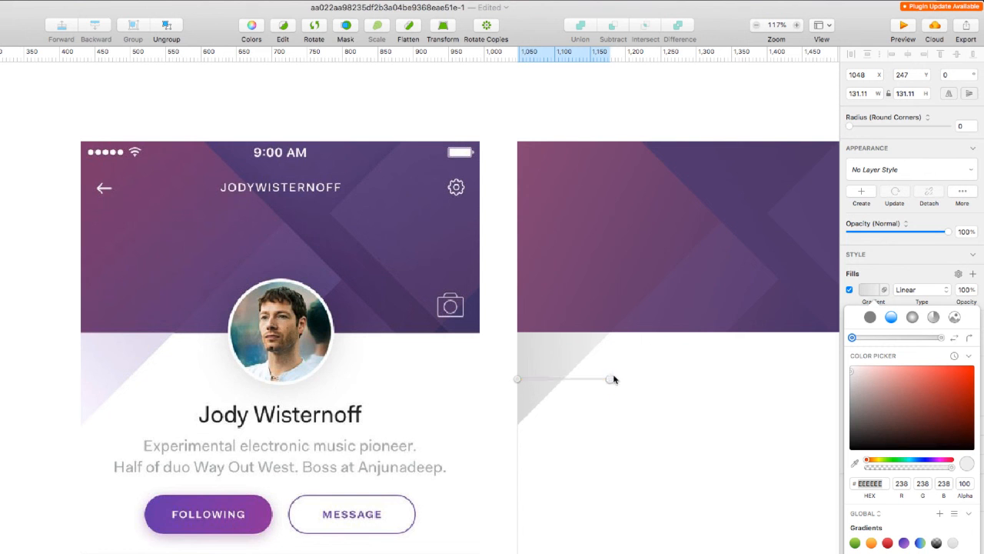
- Sample the triangle's gradient colours from the reference mockup's triangle: #E7E0F2 for the first stop and #F8F2FE for the last, then deselect the shape
left_click(854, 463)
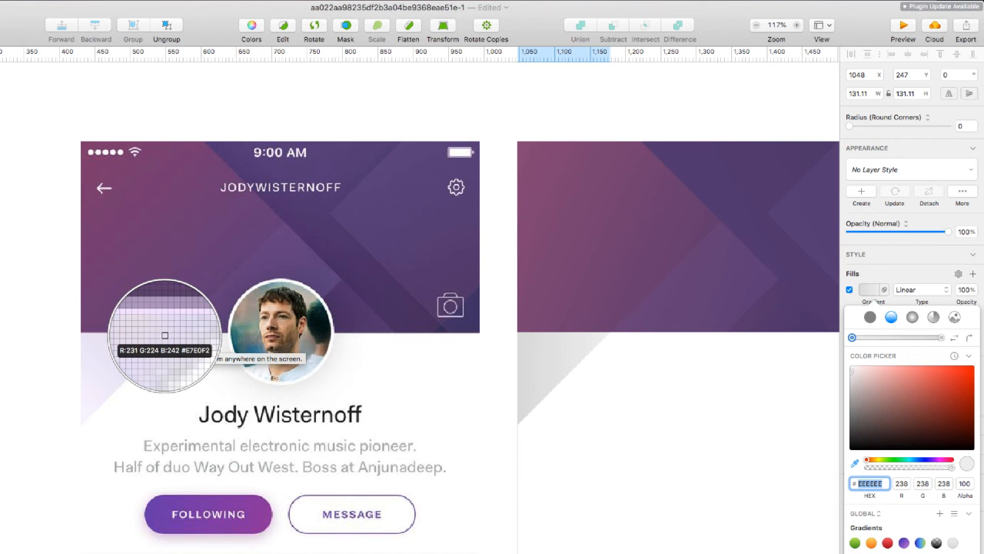
left_click(164, 335)
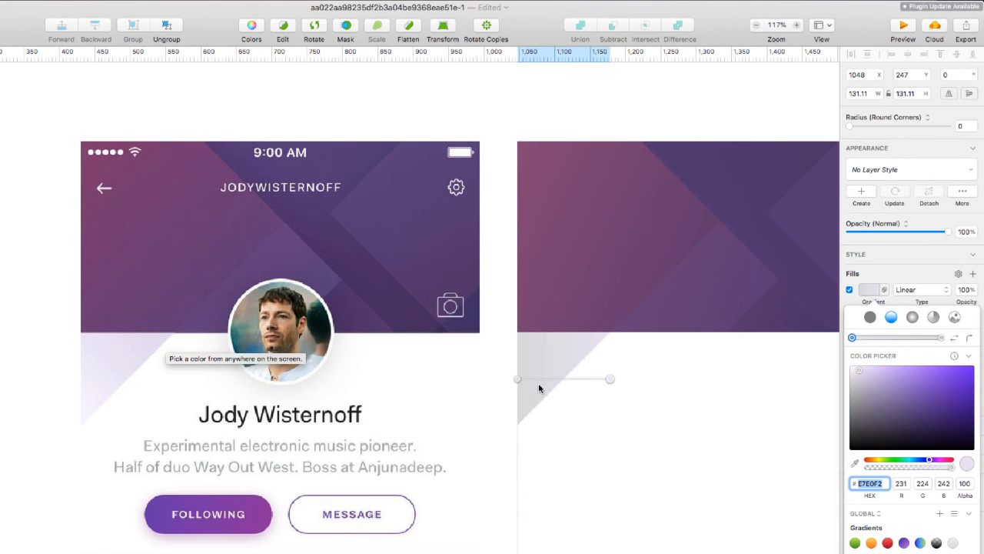
left_click(518, 378)
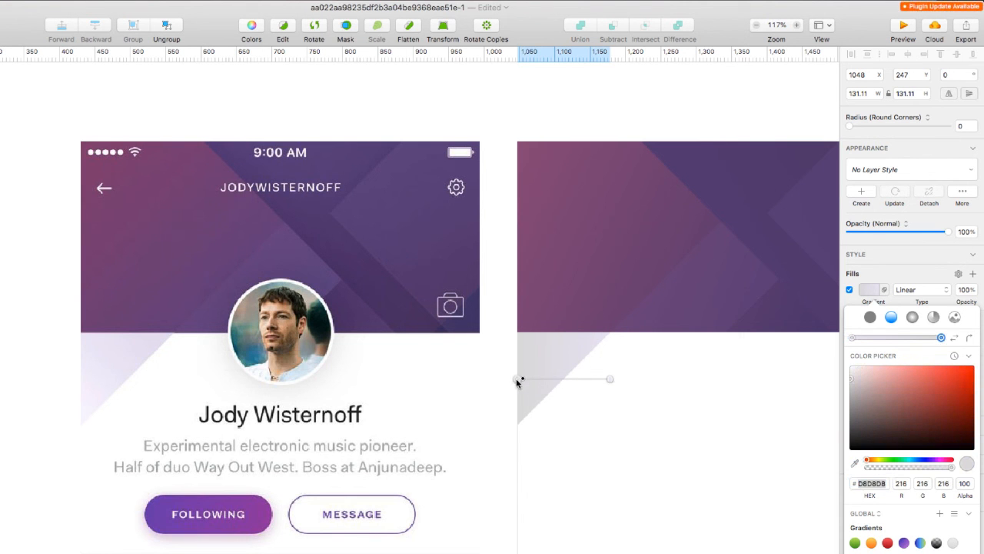
left_click(855, 463)
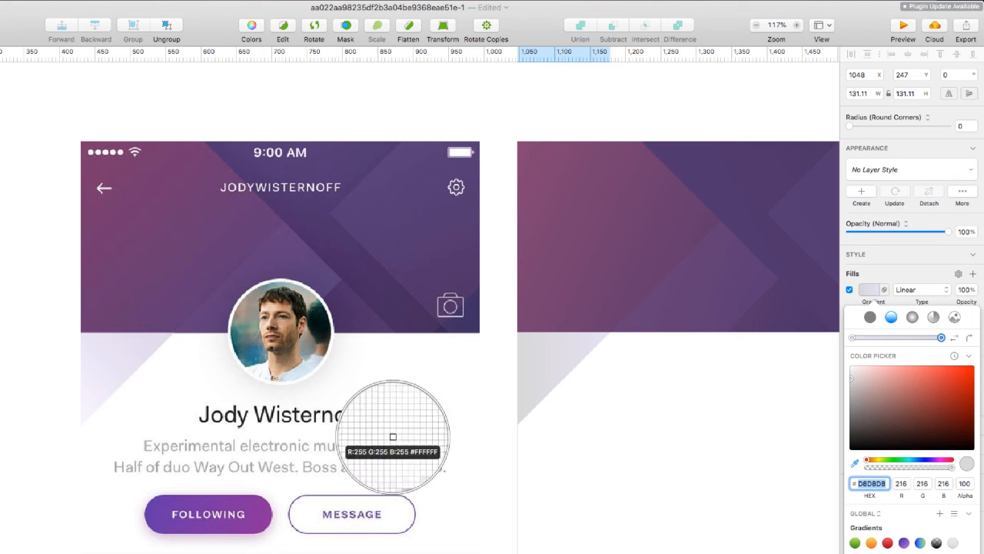
left_click(83, 399)
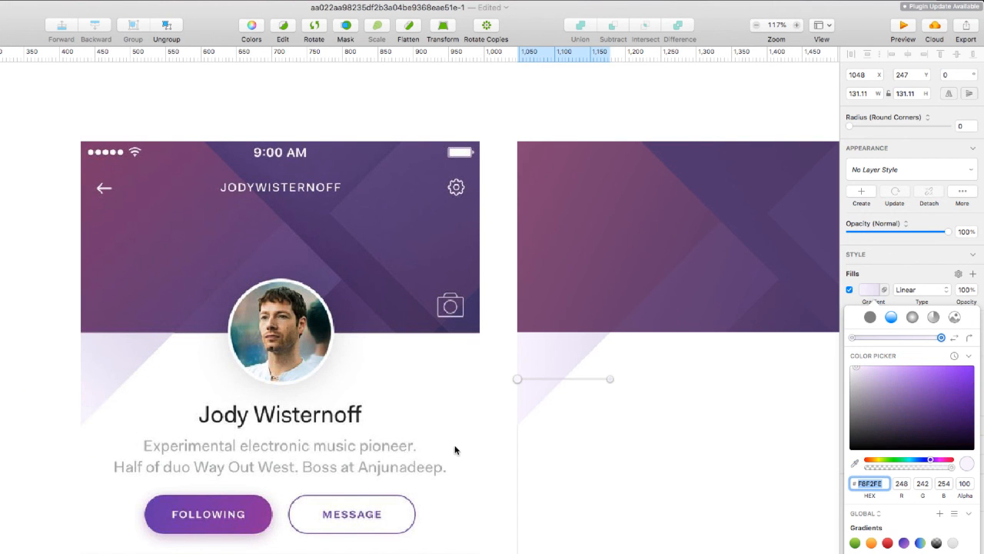
left_click(491, 406)
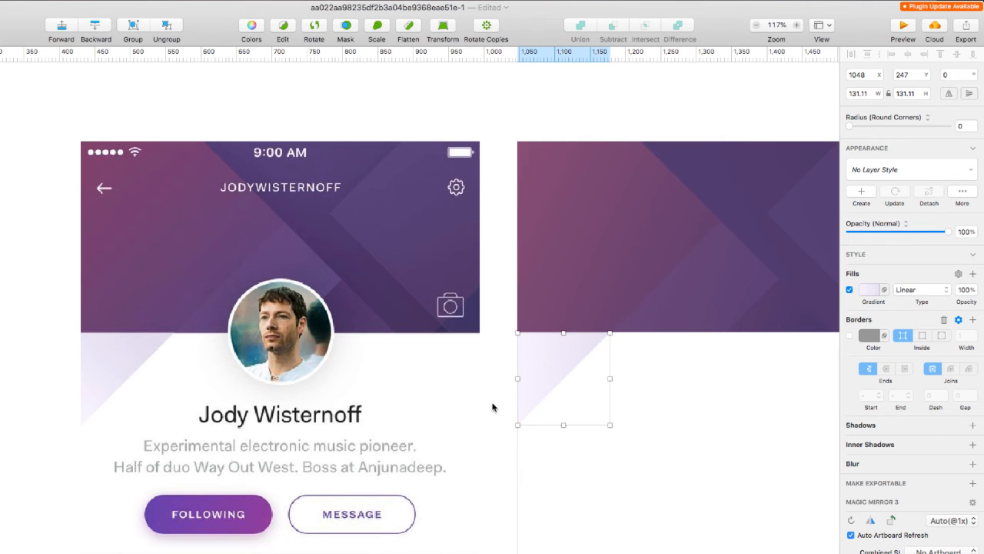
scroll(492, 407, "down", 5)
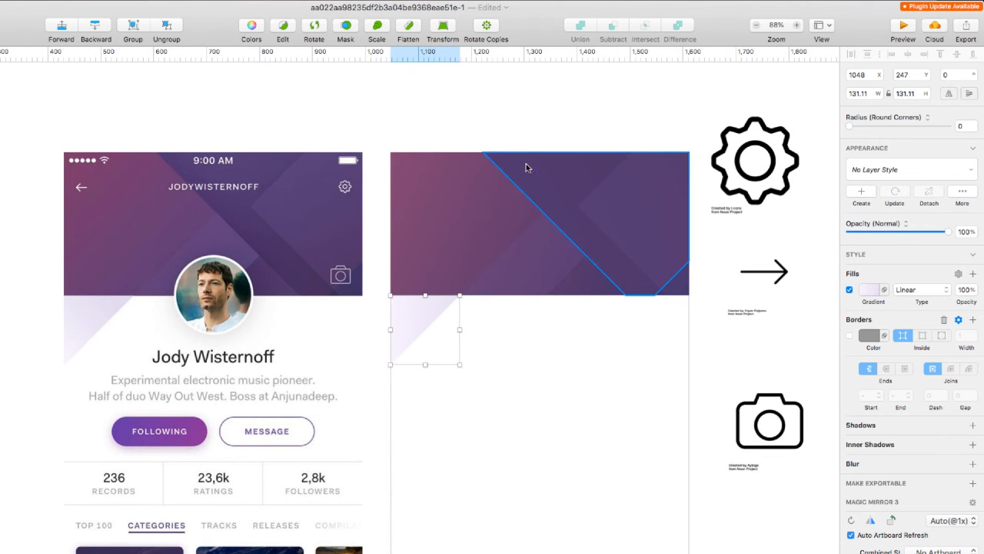
left_click(516, 129)
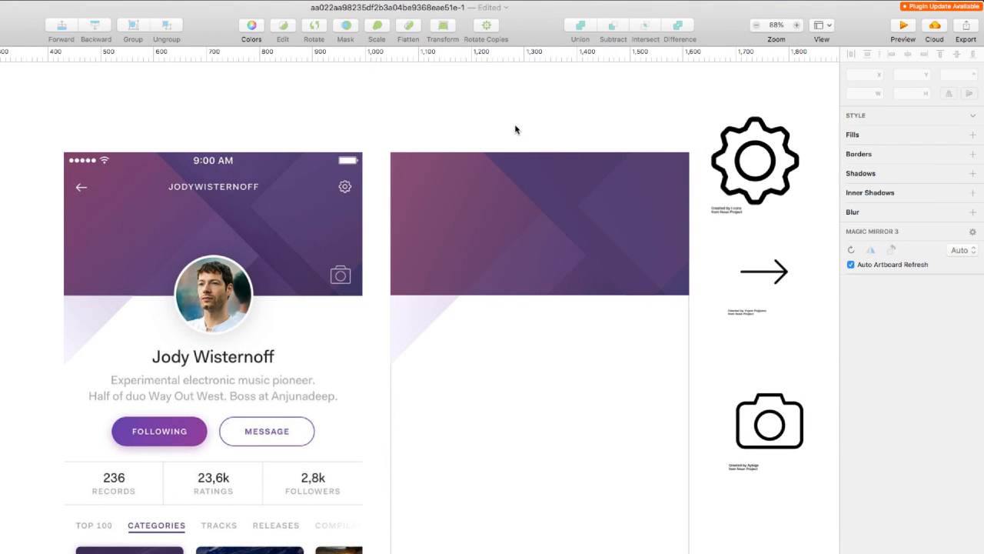